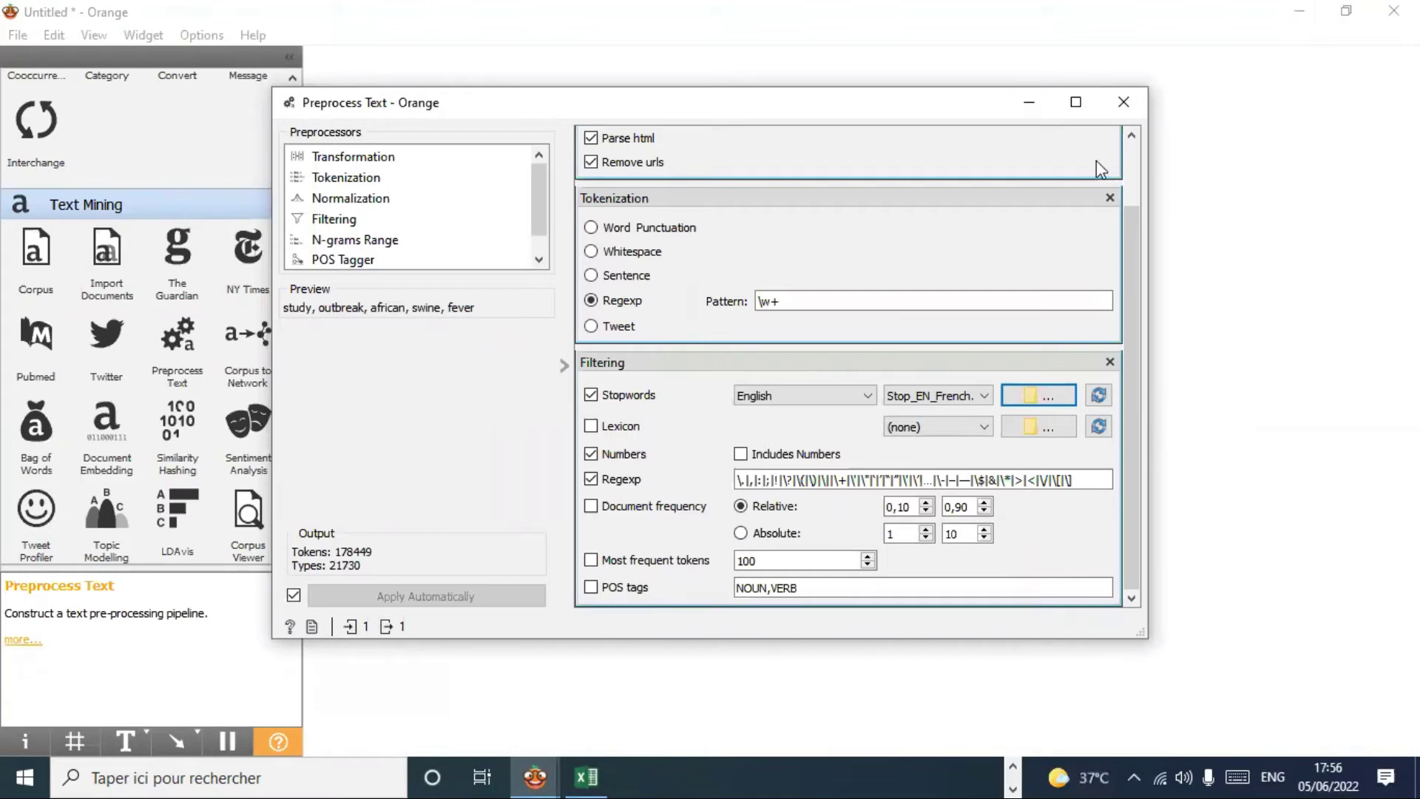
Close the Preprocess Text settings and examine the Word Cloud output, toggling Color words off and back on.
left_click(1125, 103)
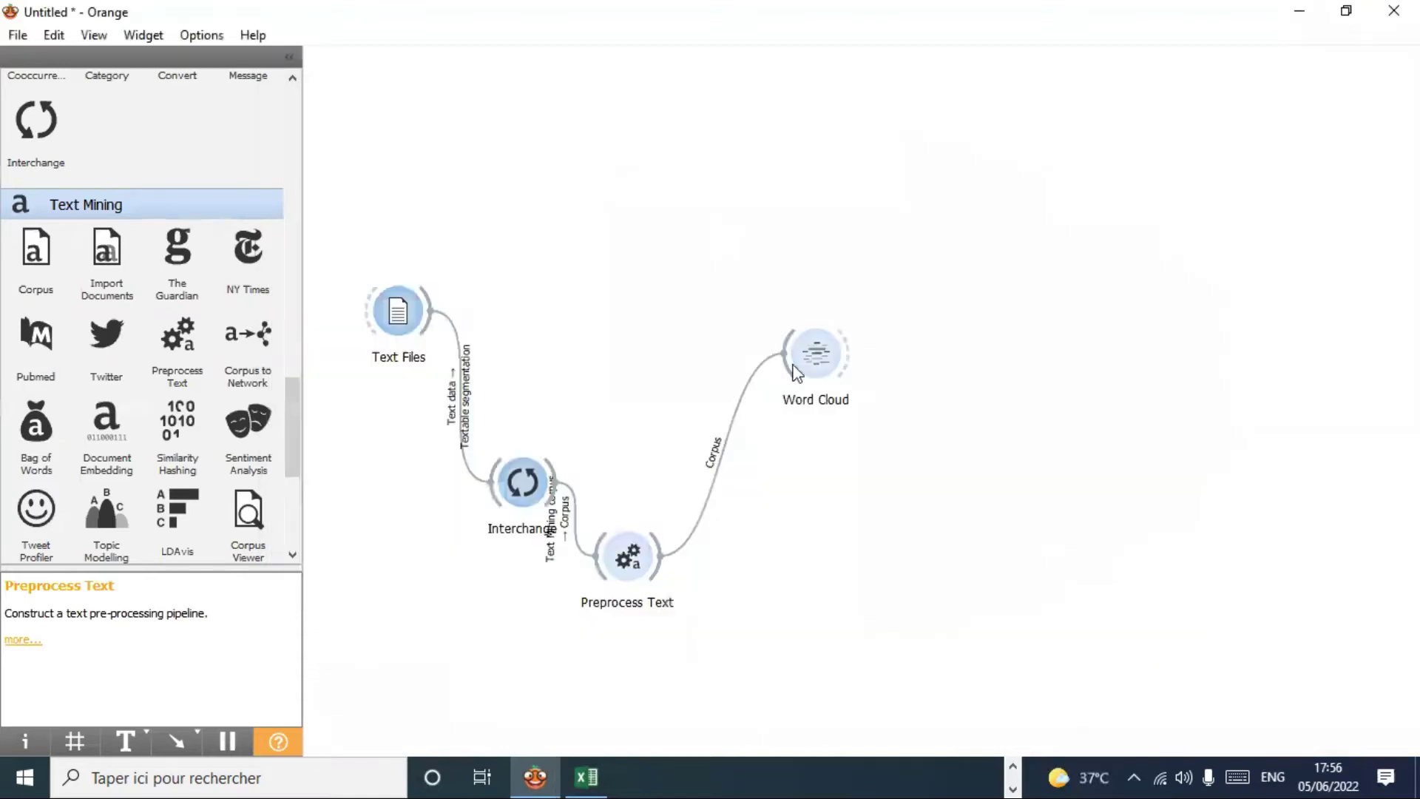
left_click(818, 356)
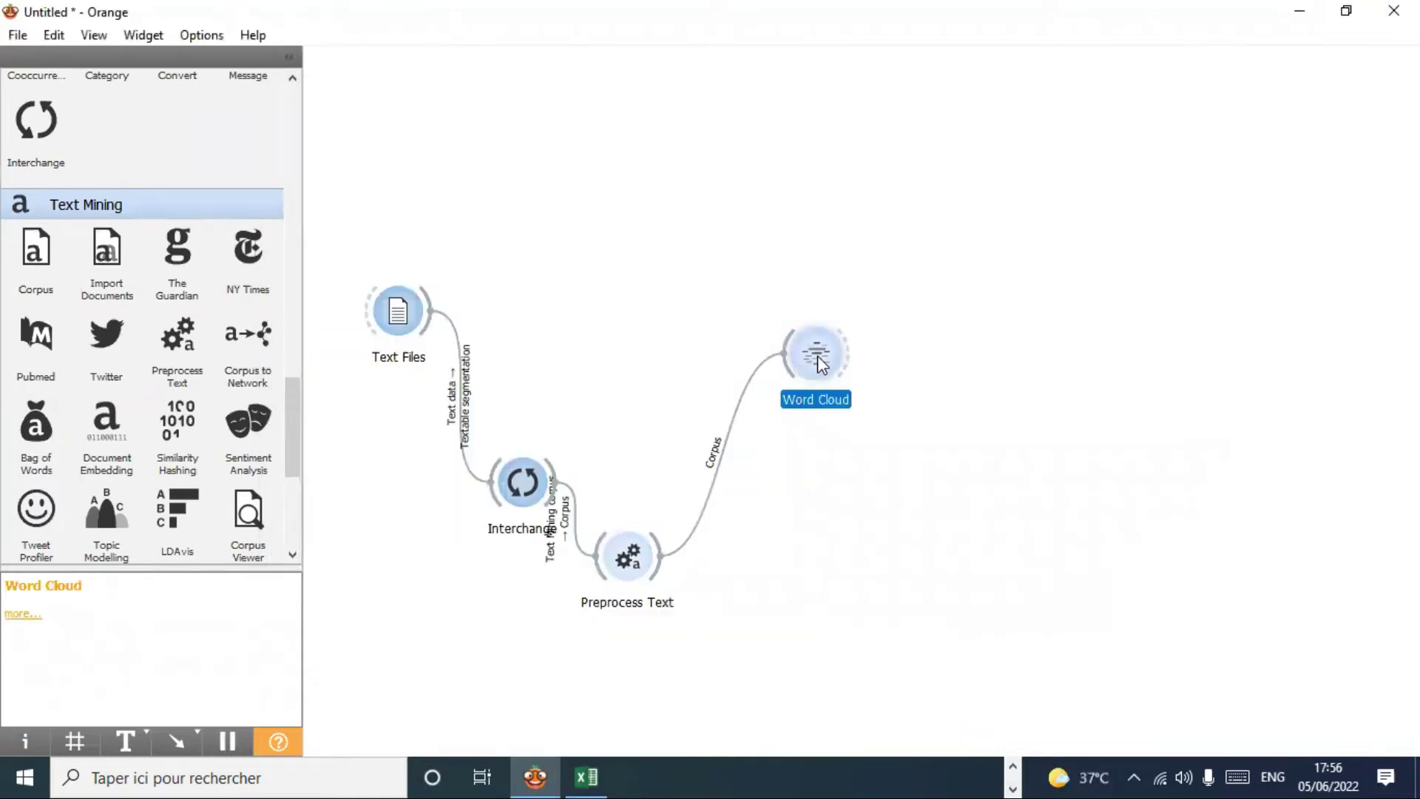
double_click(818, 357)
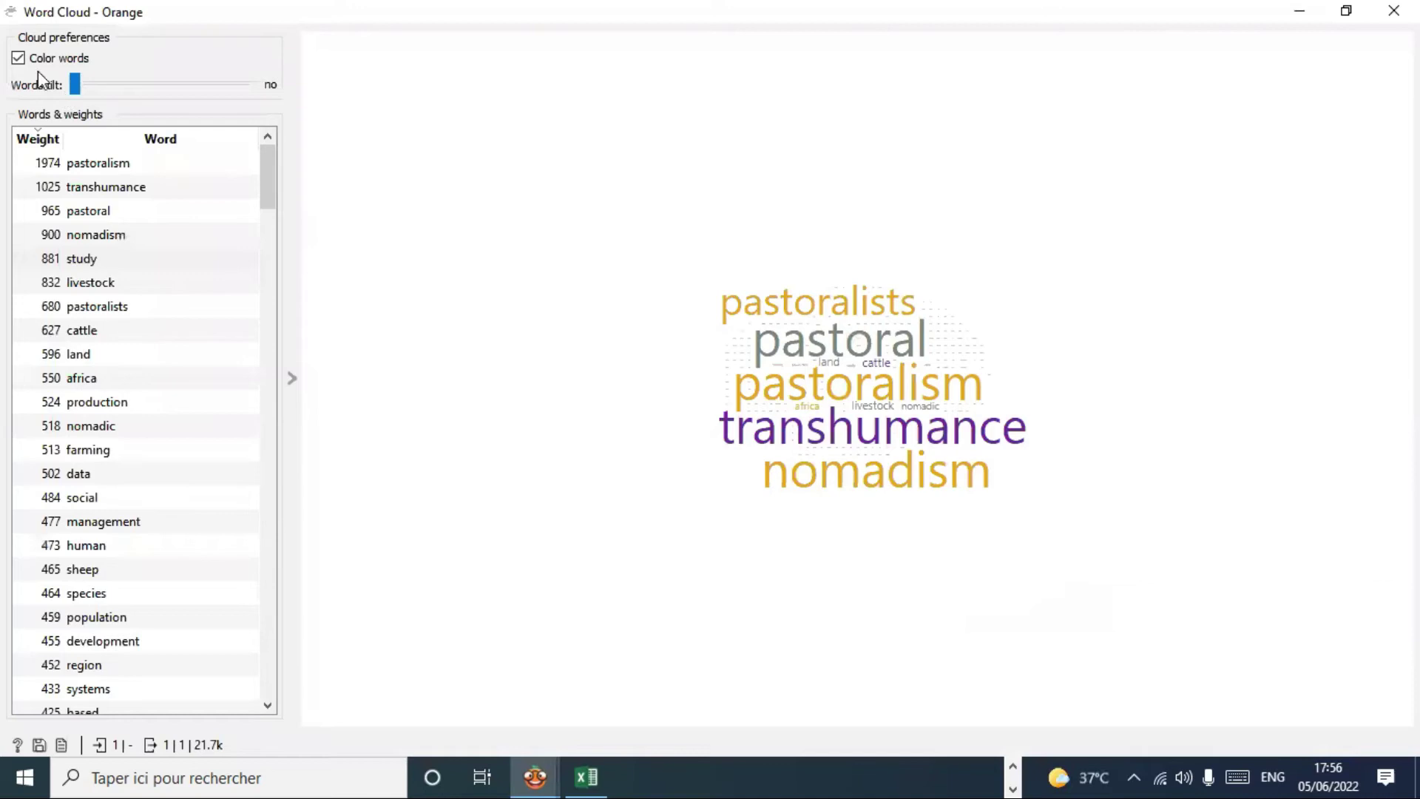
left_click(19, 59)
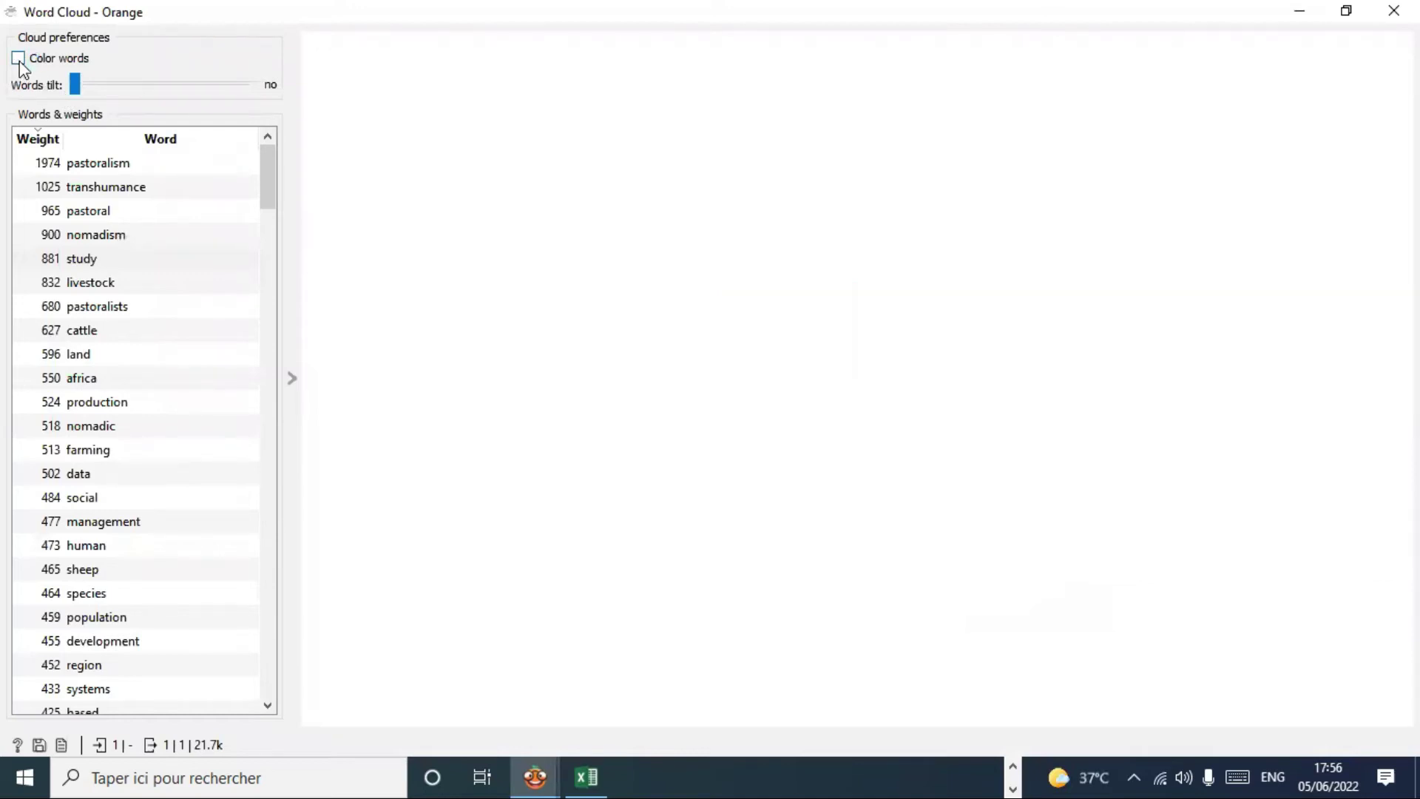
left_click(19, 59)
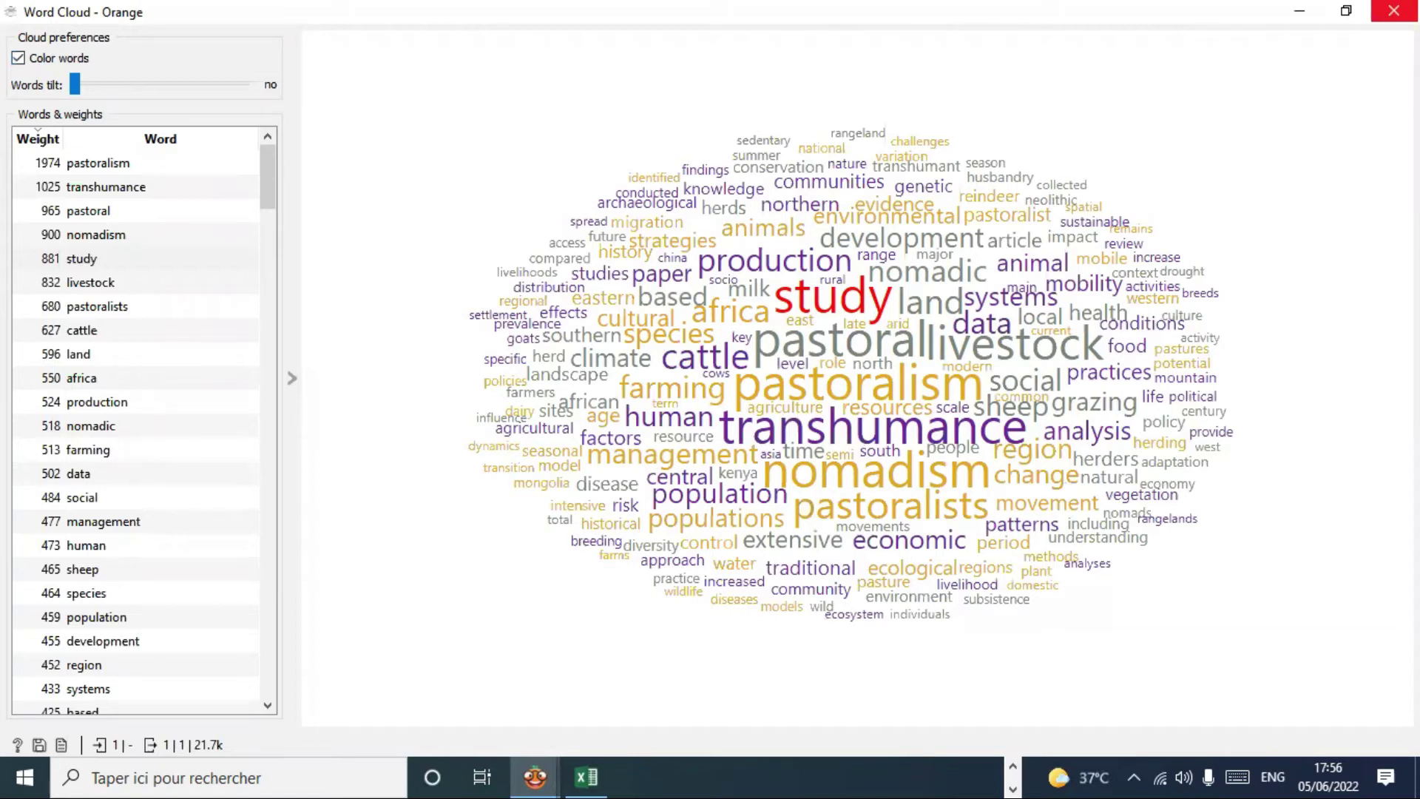
left_click(1393, 10)
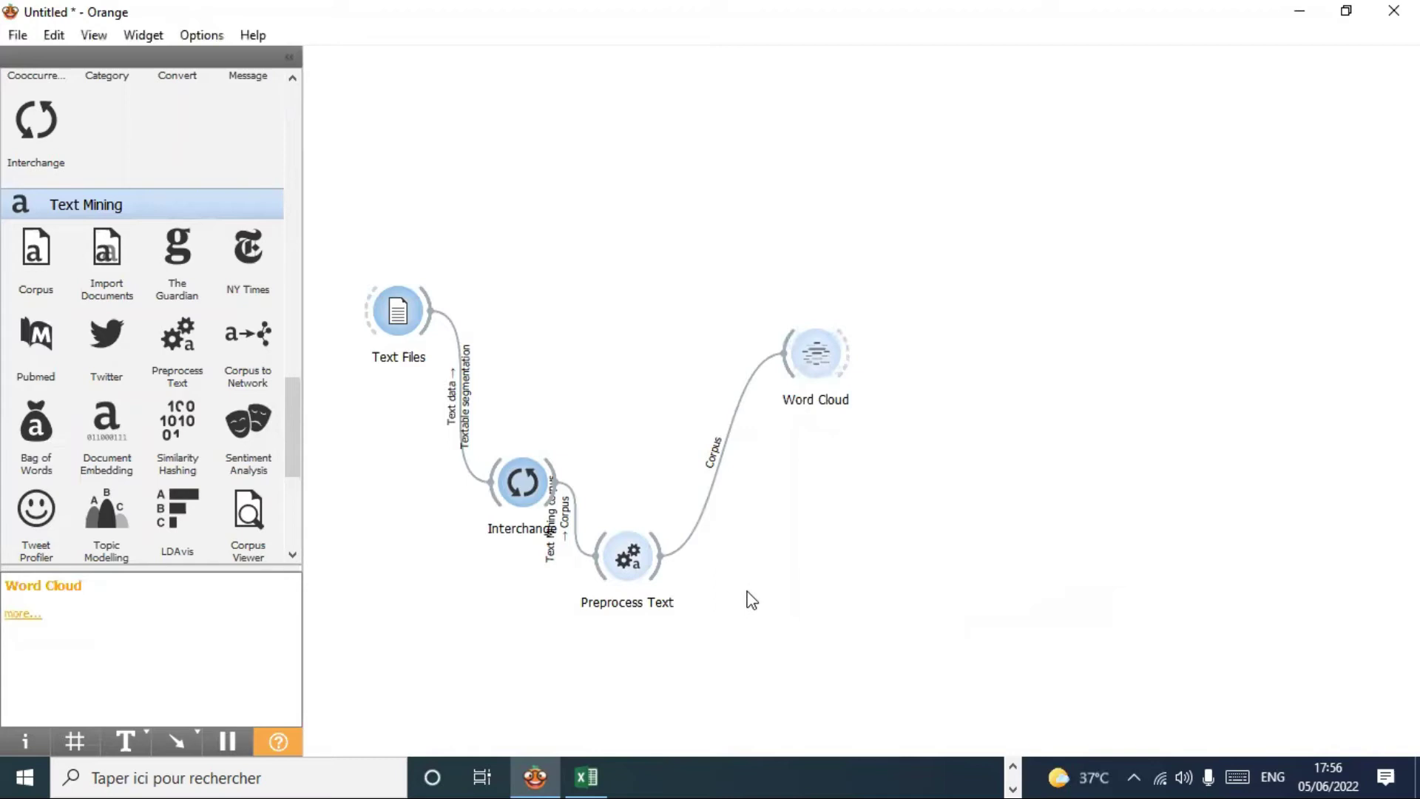
Switch to the orange folder in File Explorer and point out the stop word files Stop_EN.txt, Stop_French.txt and Stop_EN_French.txt.
left_click(1012, 765)
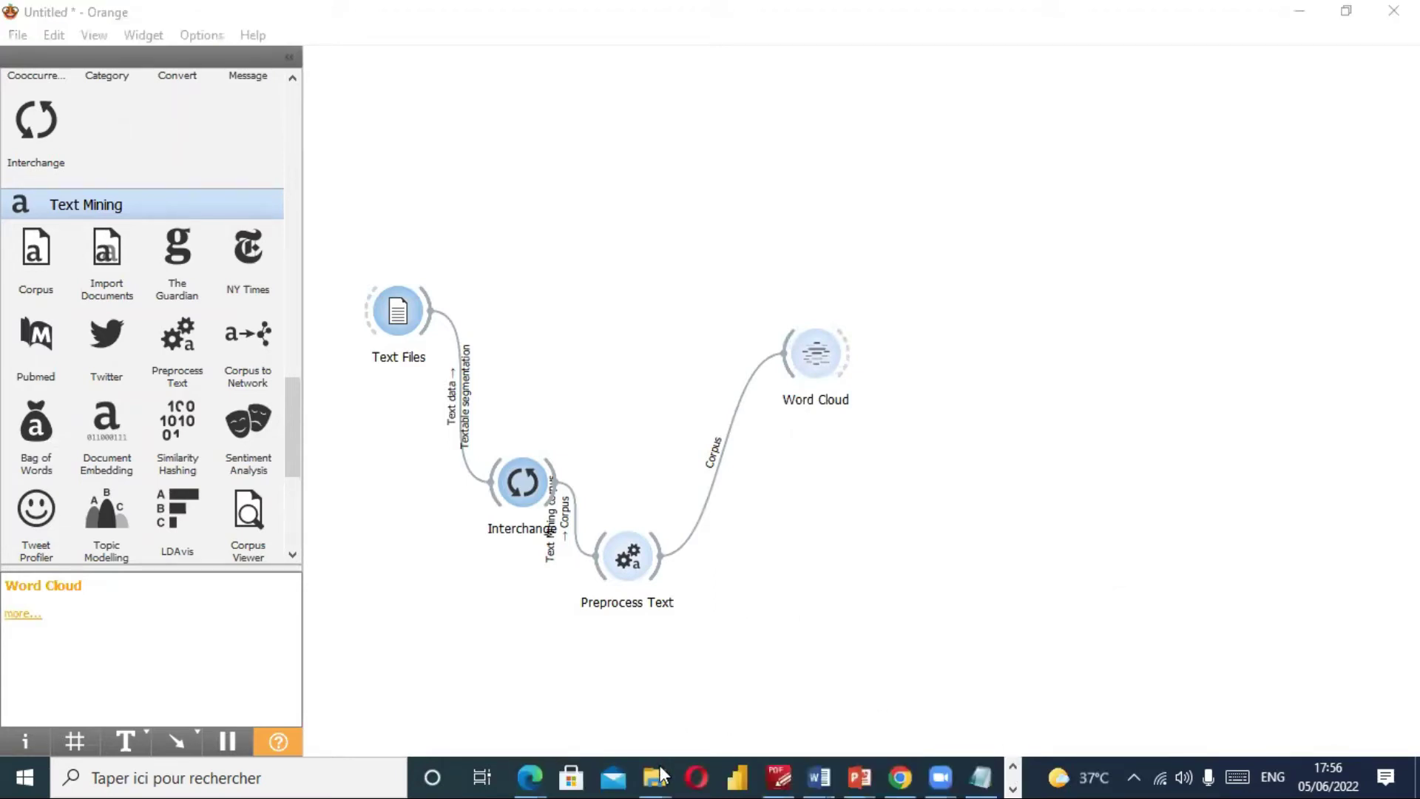
mouse_move(660, 775)
left_click(801, 686)
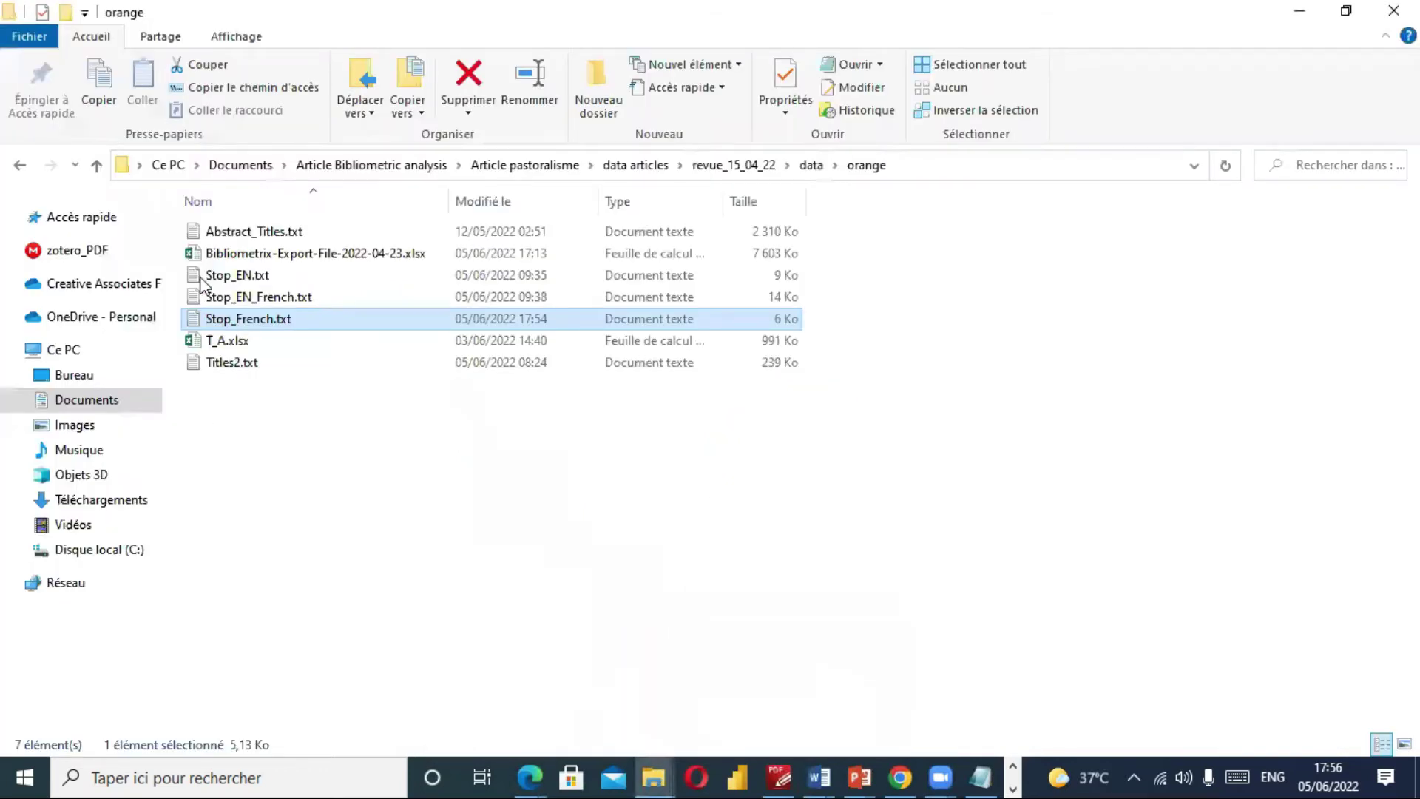
left_click(201, 277)
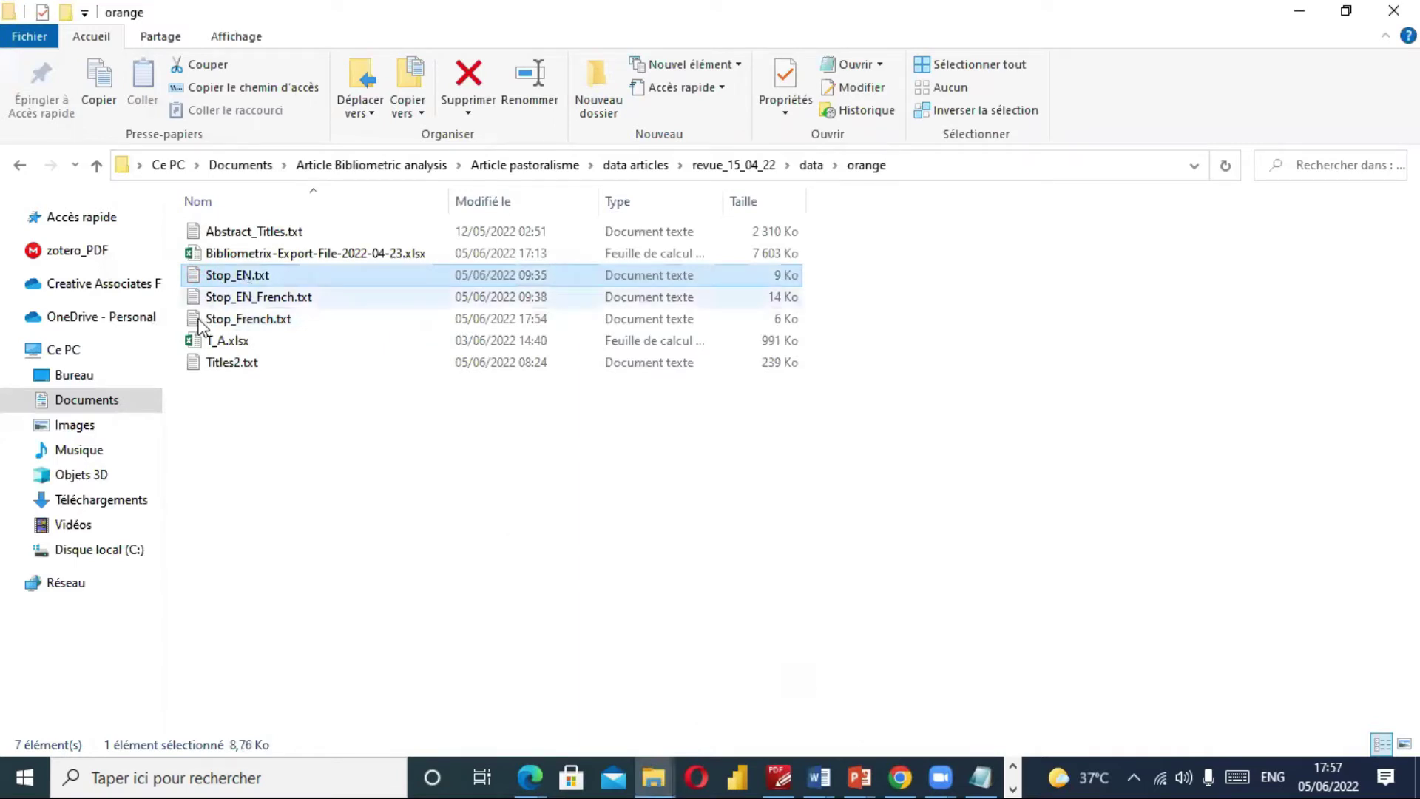
left_click(235, 318)
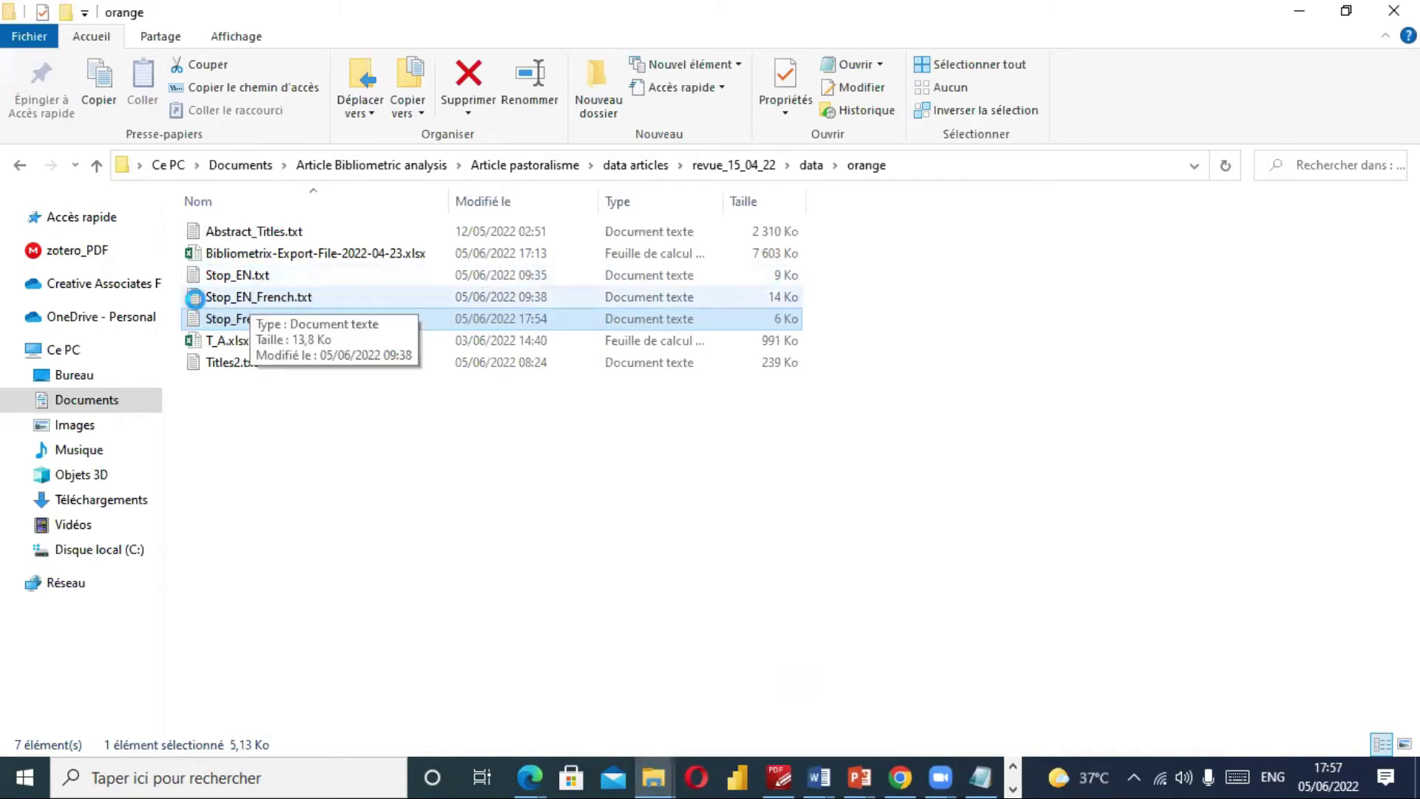
left_click(199, 305)
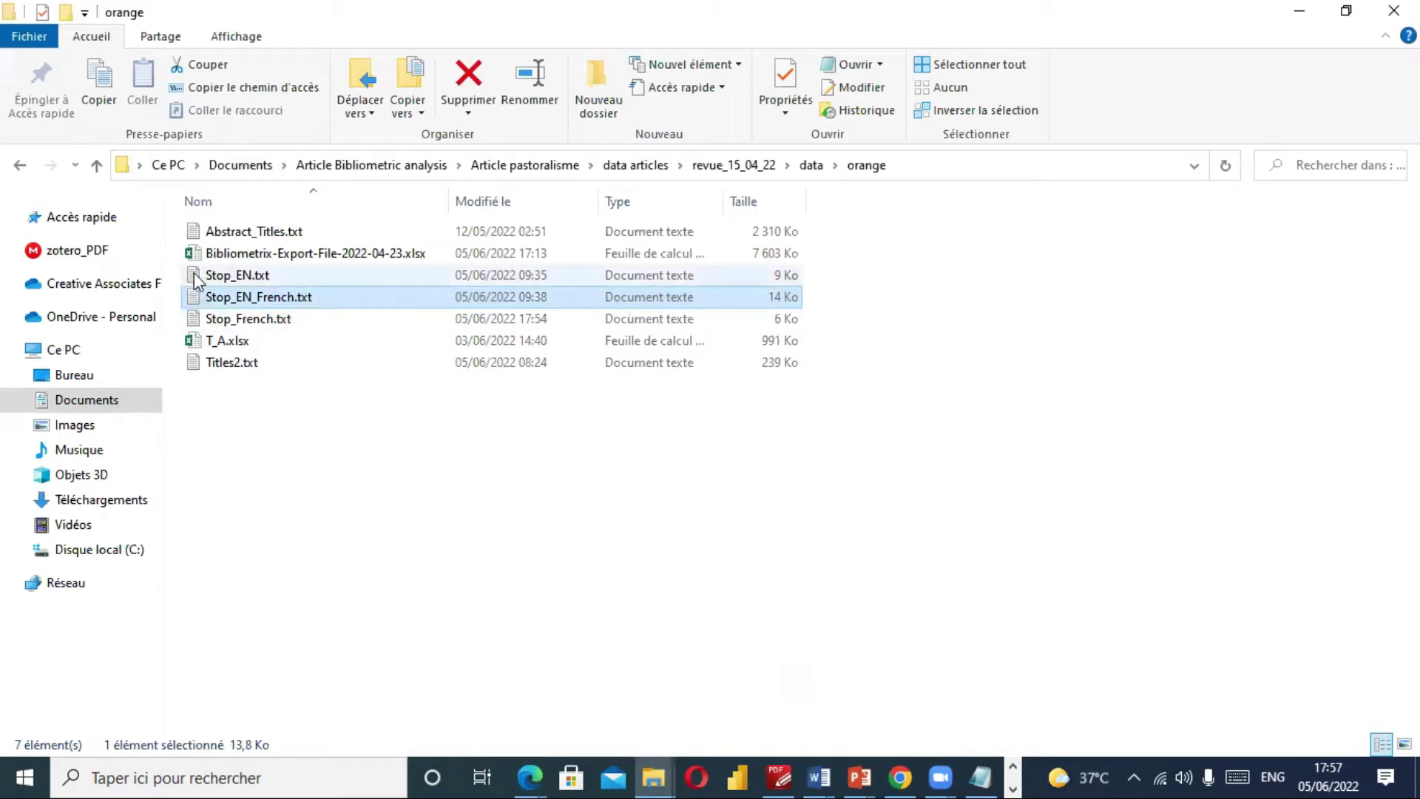
Try adding a new line at the end of the stop word list in Stop_EN.txt, and close the file without saving.
double_click(197, 277)
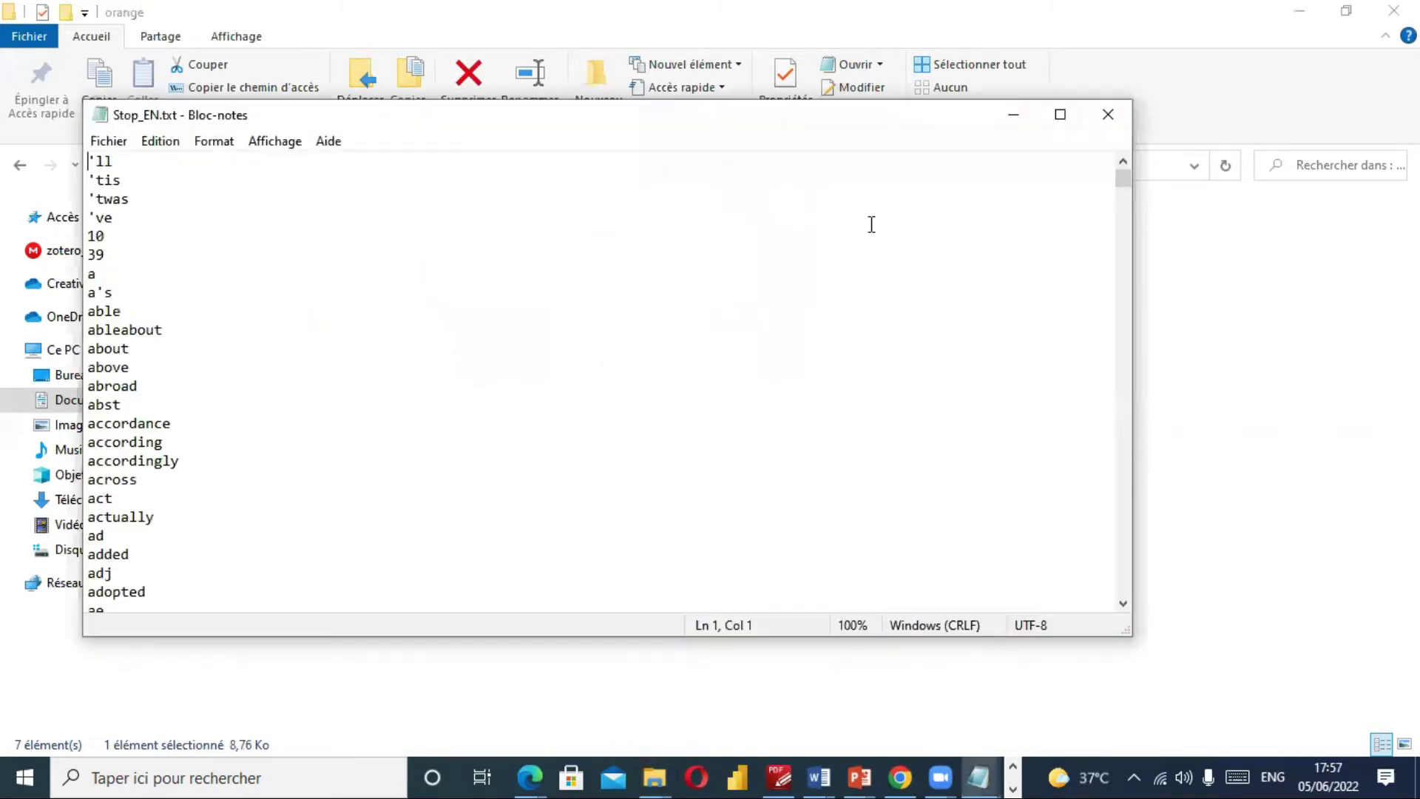
left_click_drag(1123, 178, 1122, 603)
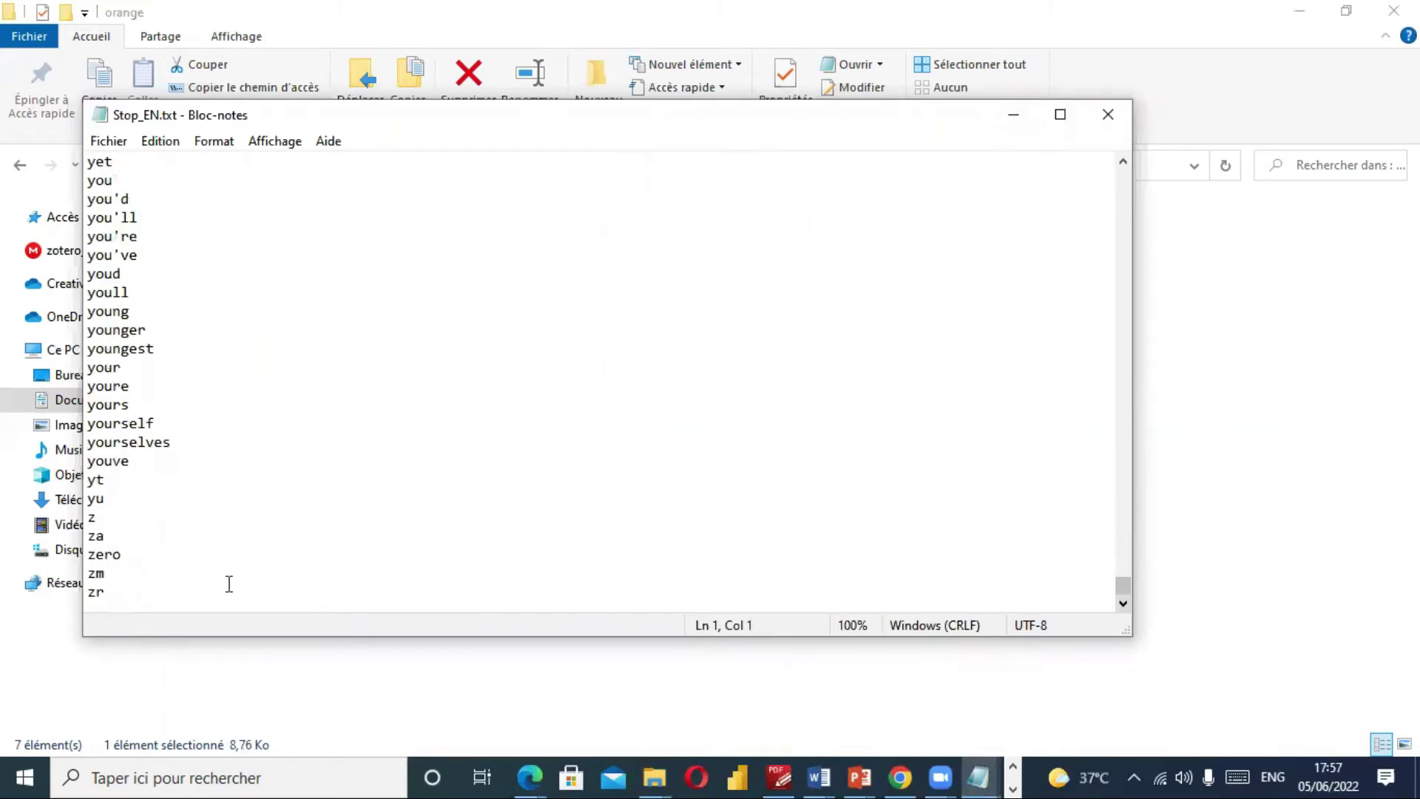
left_click(127, 594)
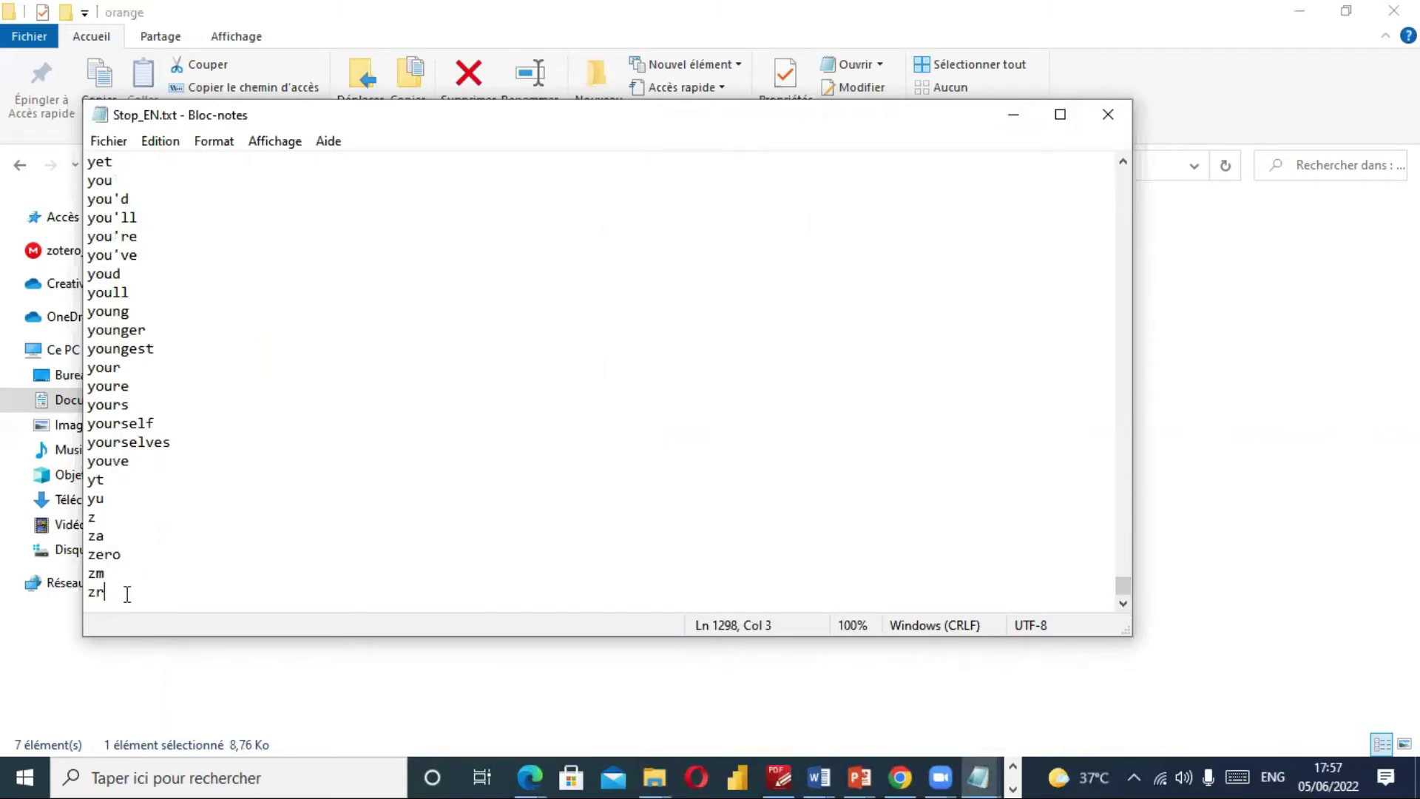
key("Return")
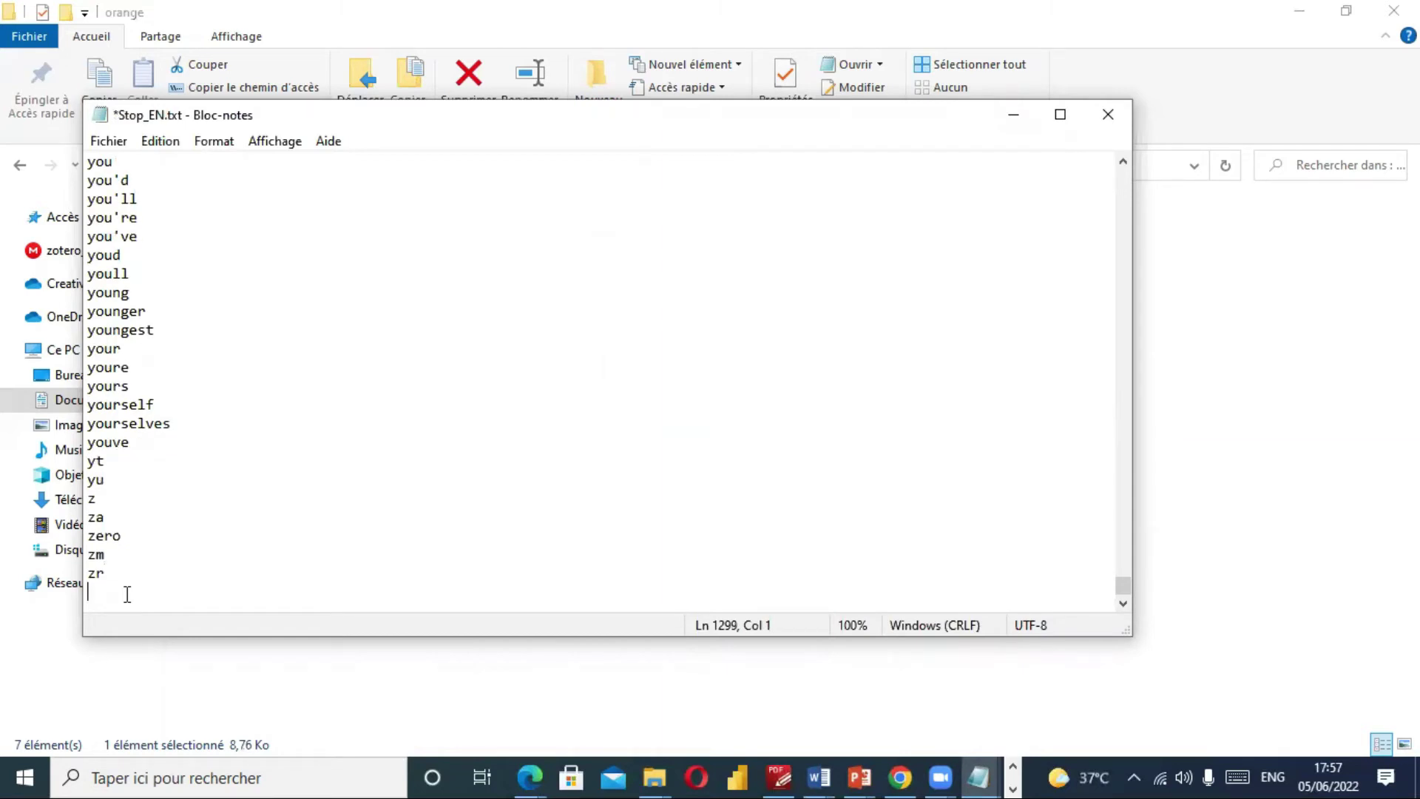
key("BackSpace")
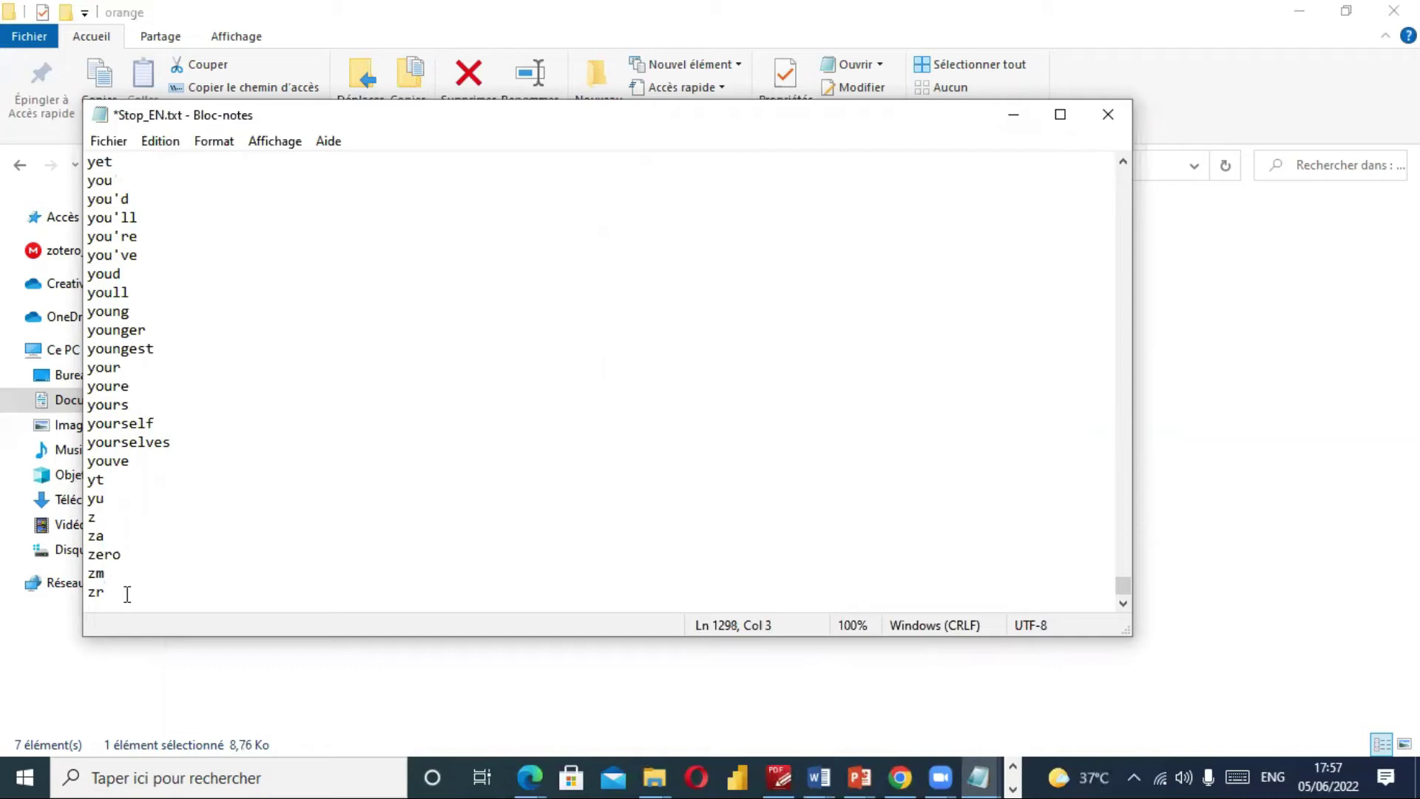
left_click(1109, 118)
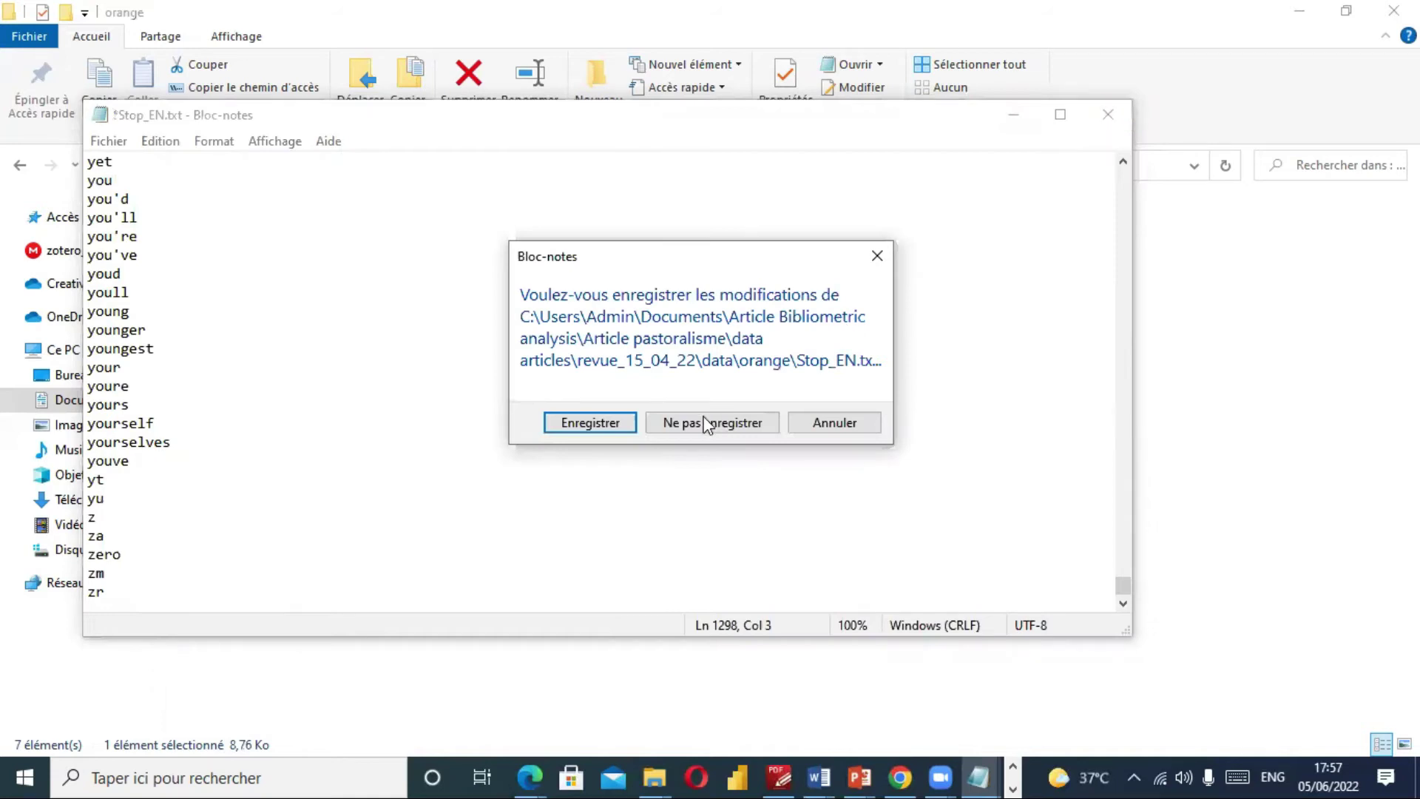
left_click(707, 424)
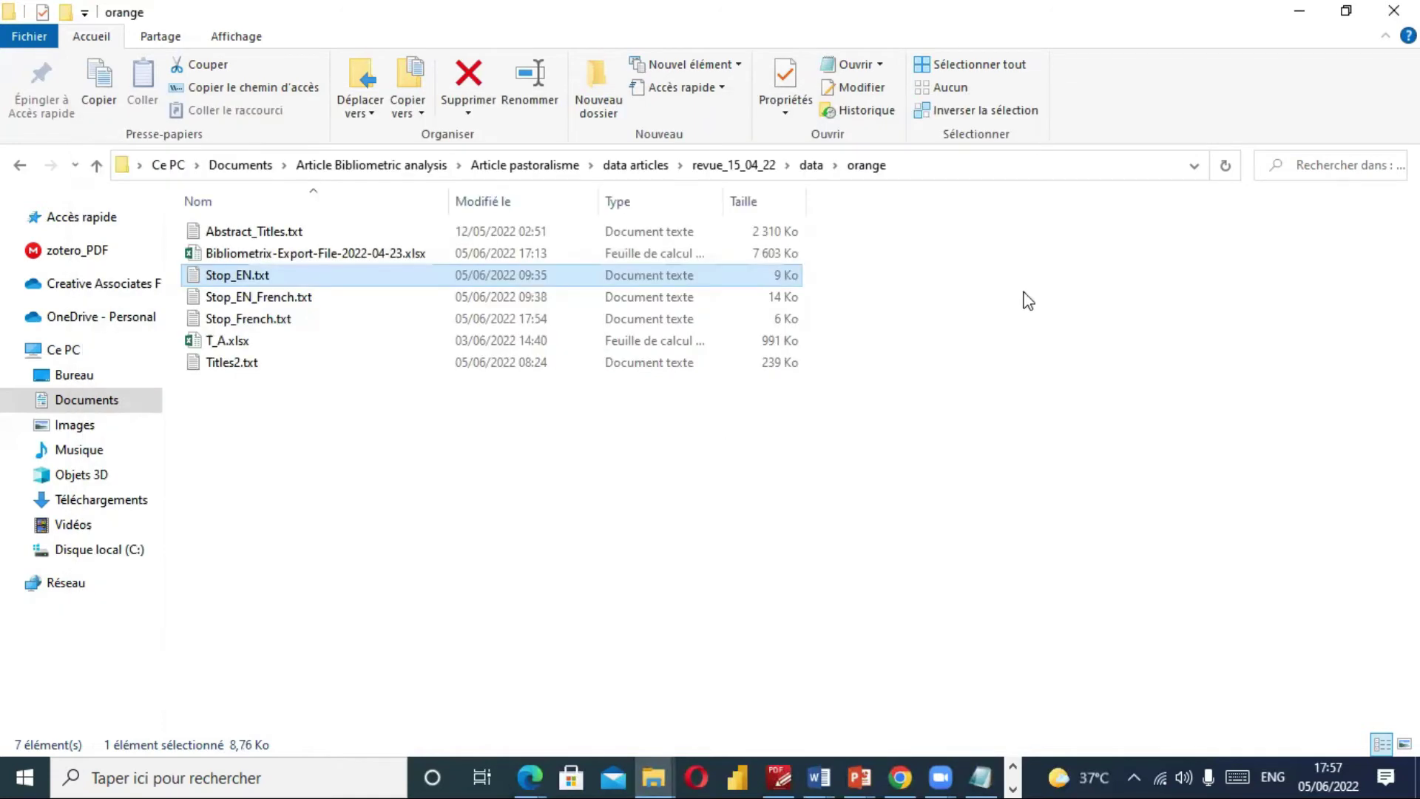
left_click(1301, 16)
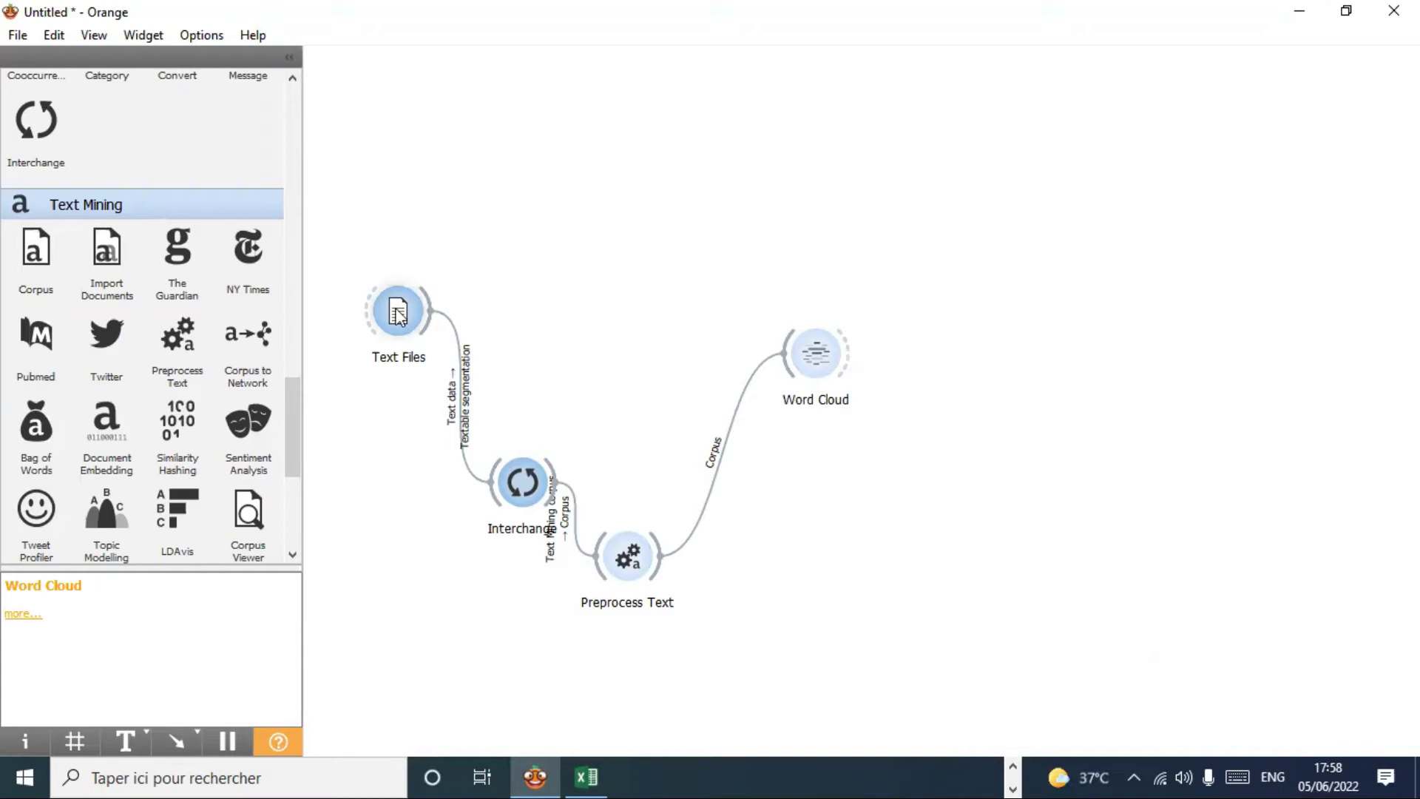
mouse_move(398, 314)
key("alt+o")
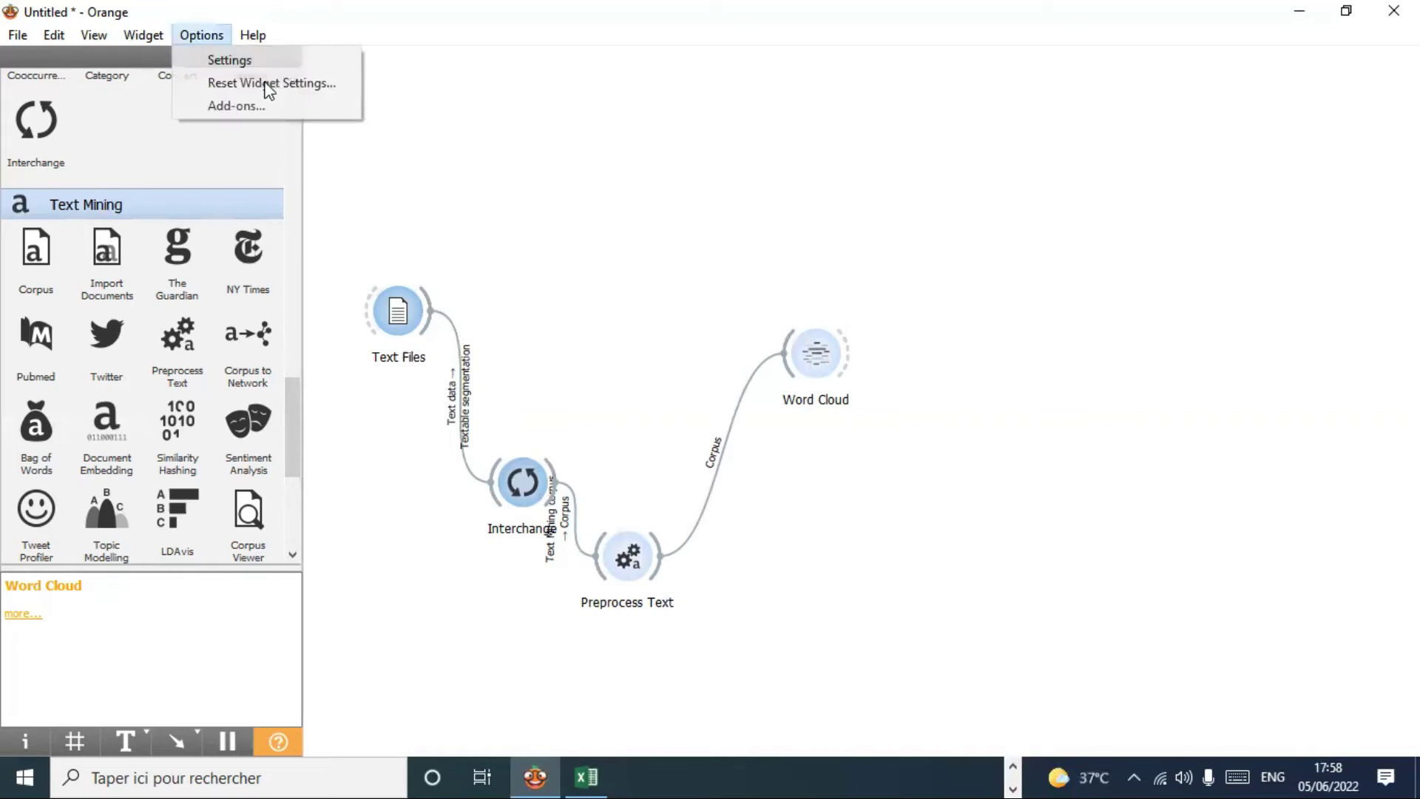
mouse_move(122, 41)
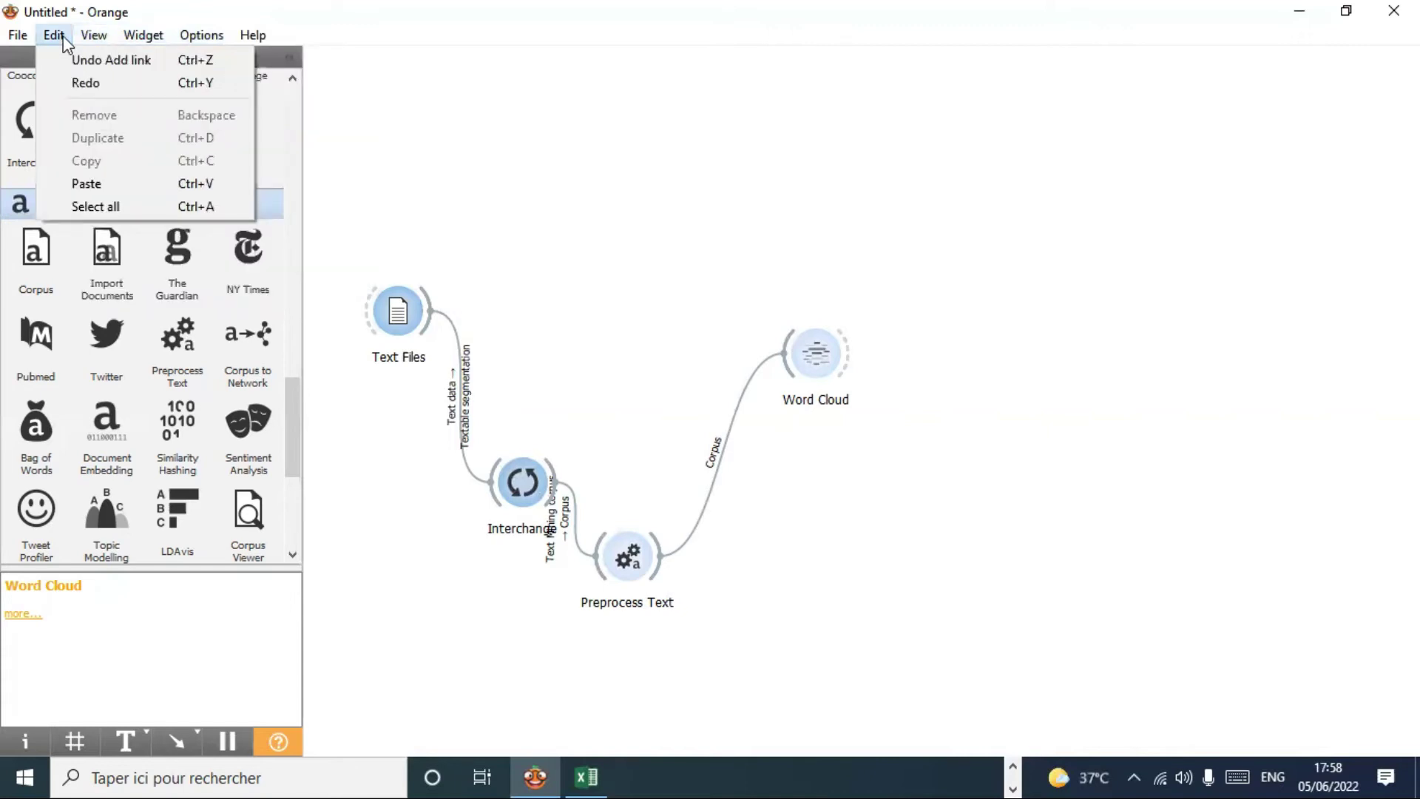
mouse_move(255, 38)
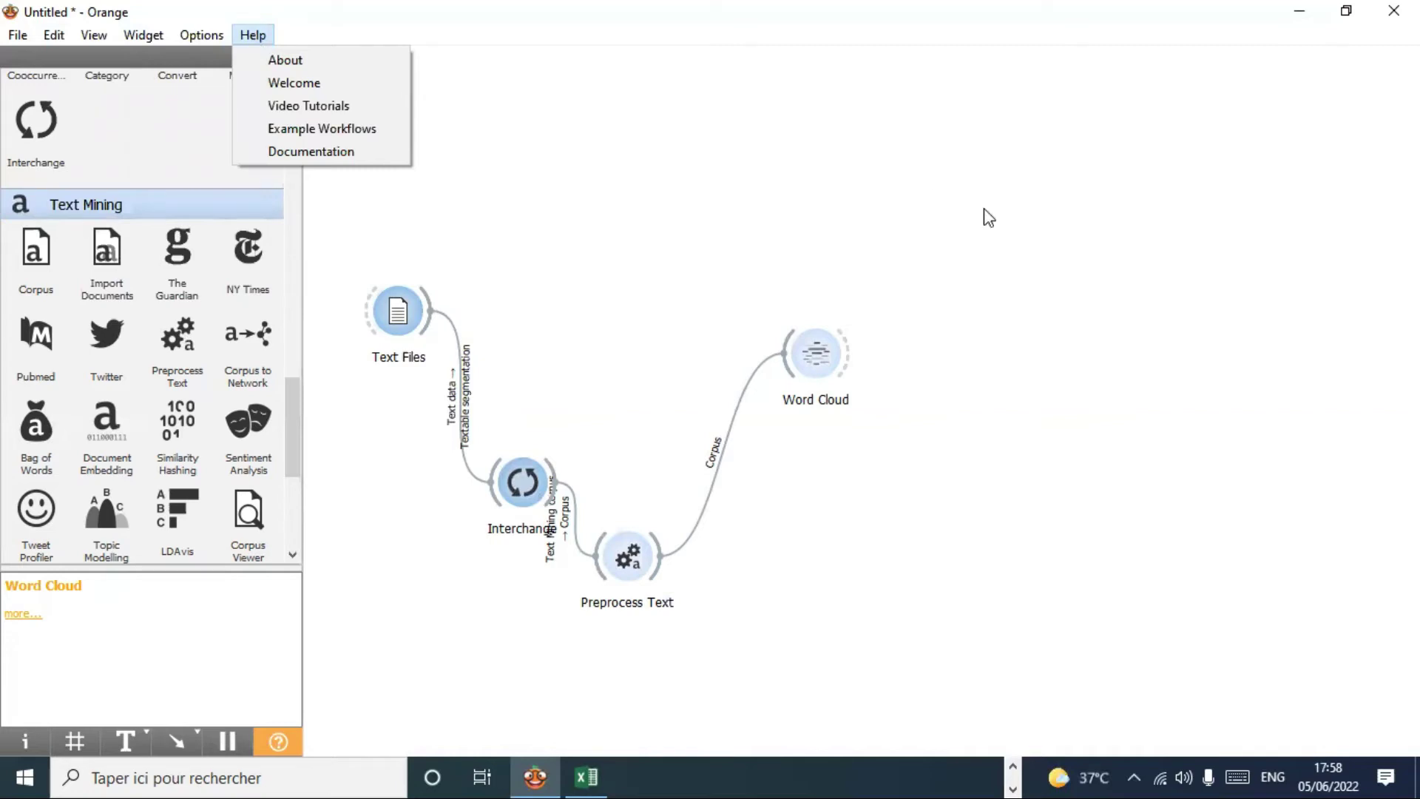
left_click(618, 195)
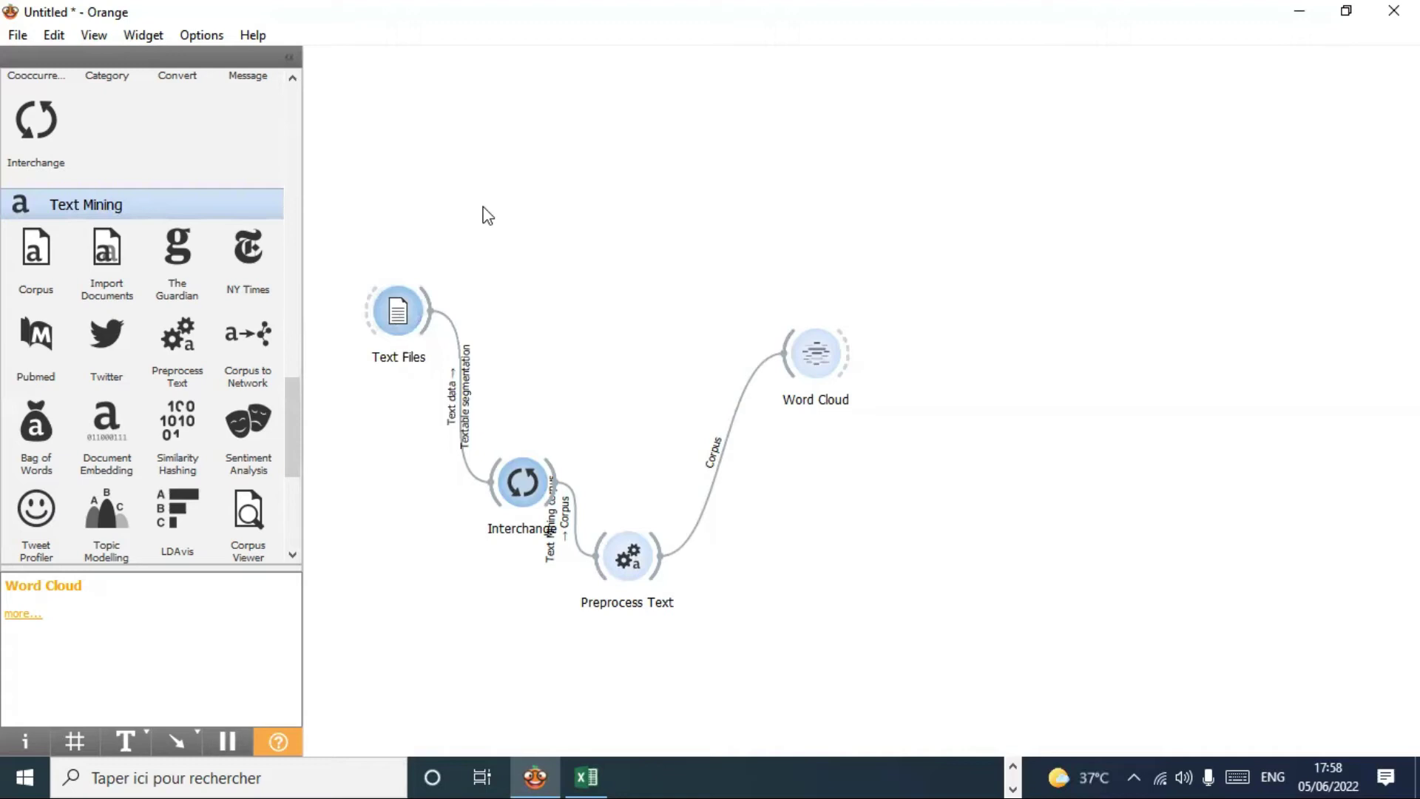
Open the example workflows offered in the program's help.
left_click(264, 38)
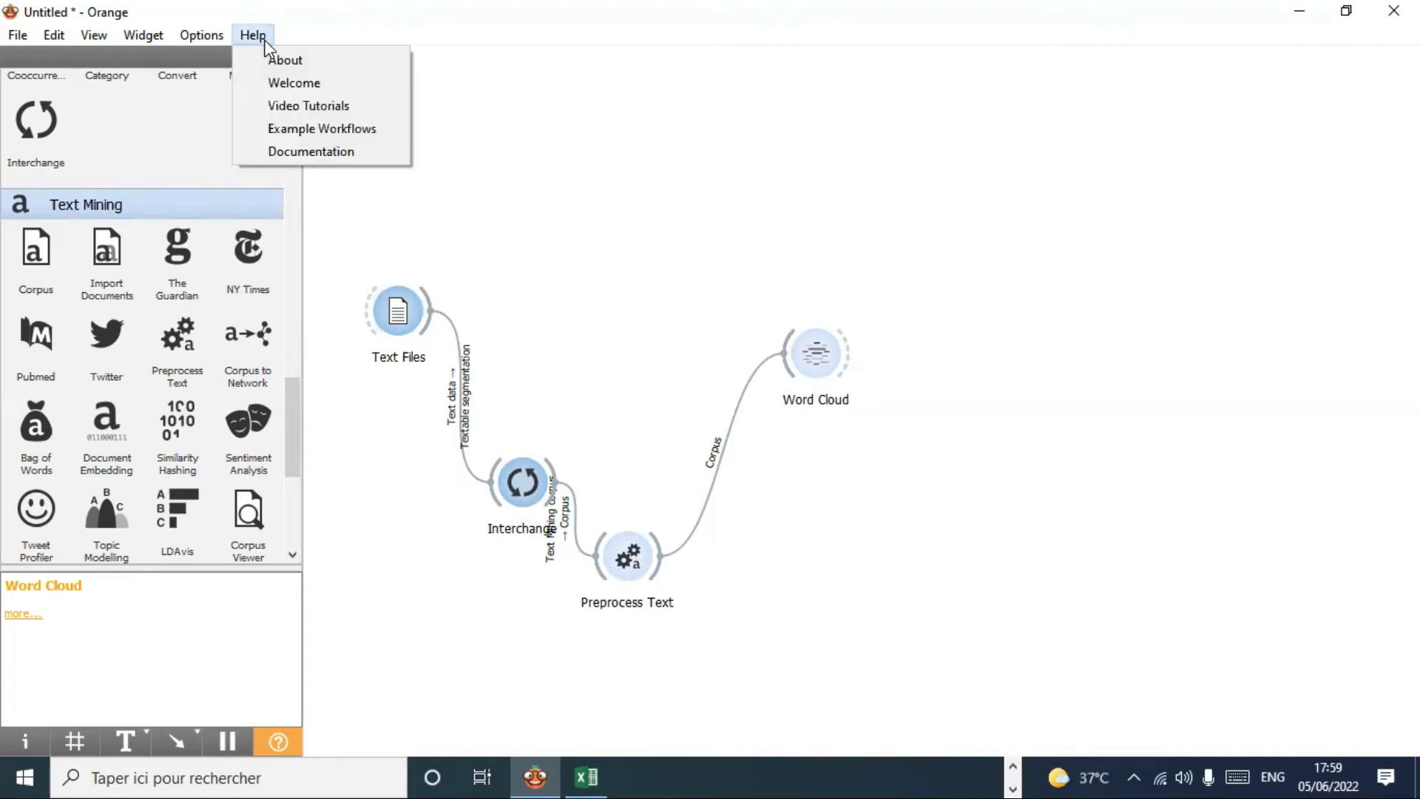
left_click(297, 134)
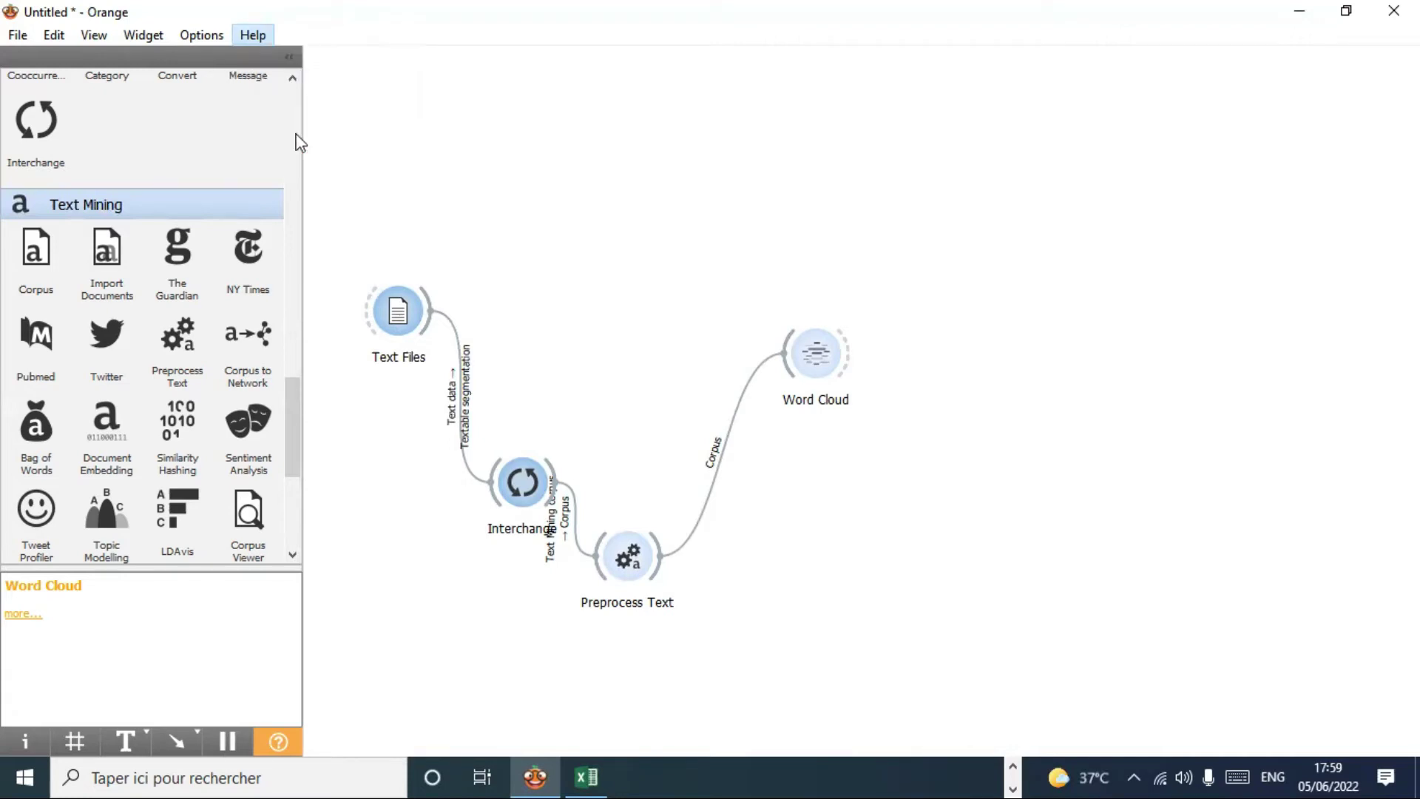
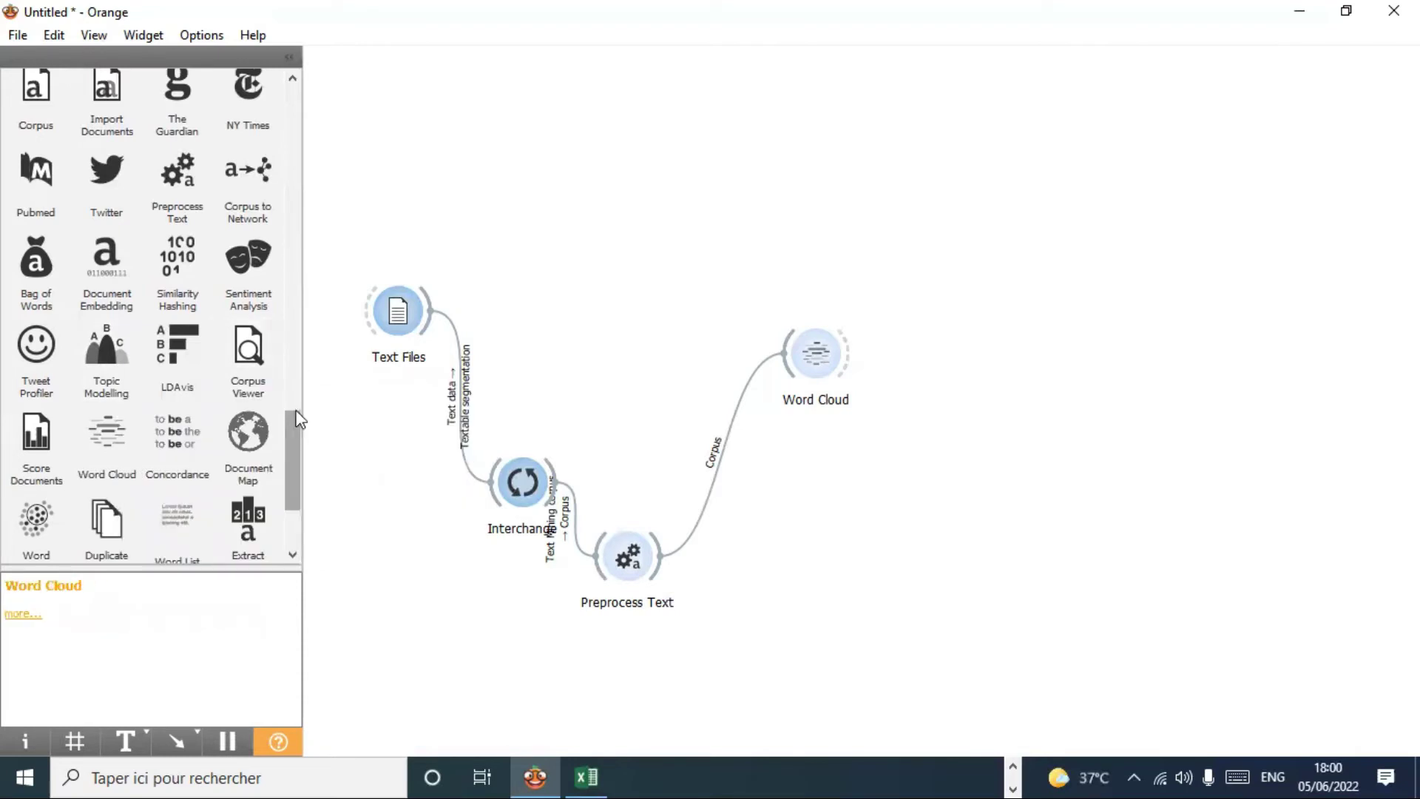
Add a Corpus to Network widget below Word Cloud and link the Preprocess Text output to it.
scroll(281, 370, "up", 1)
scroll(200, 233, "up", 2)
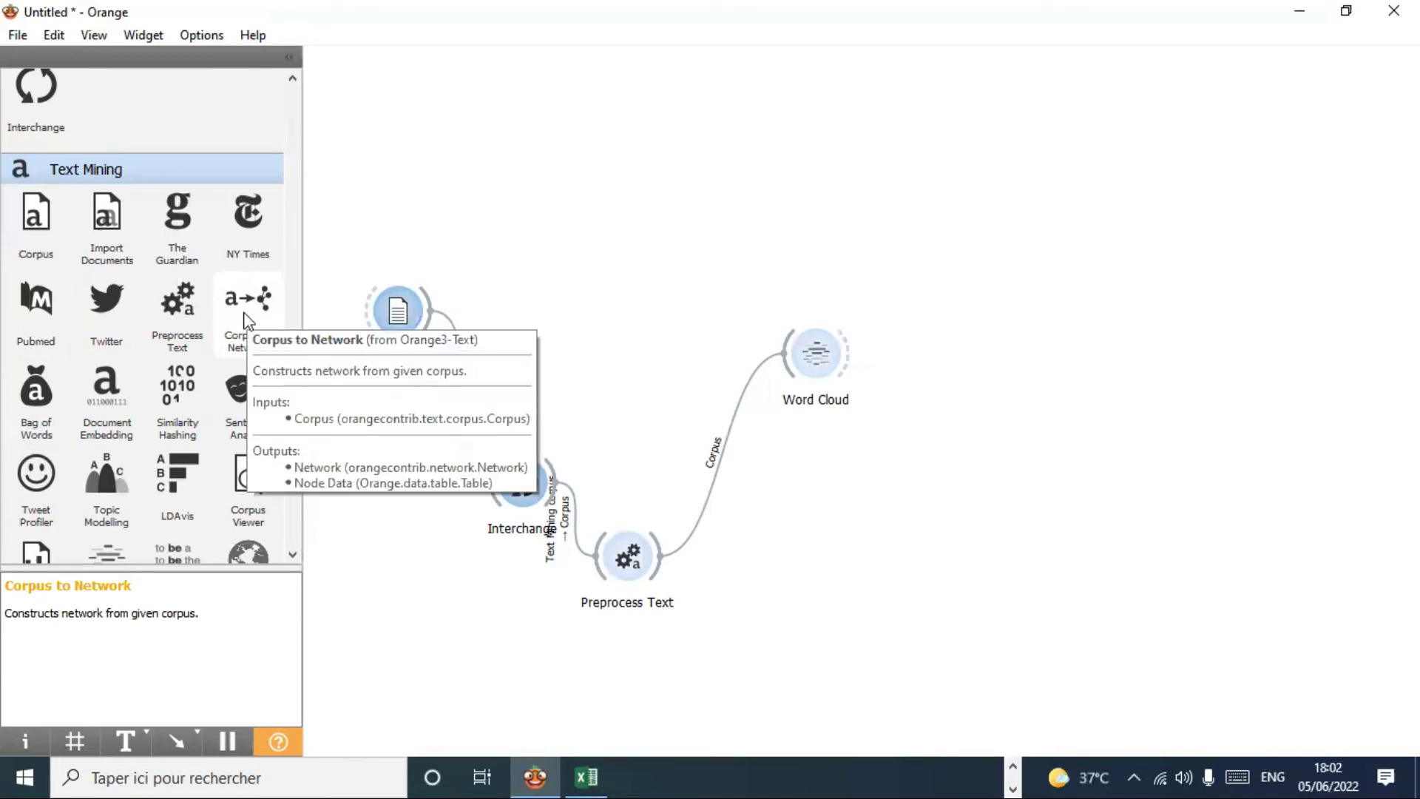
left_click_drag(247, 320, 811, 561)
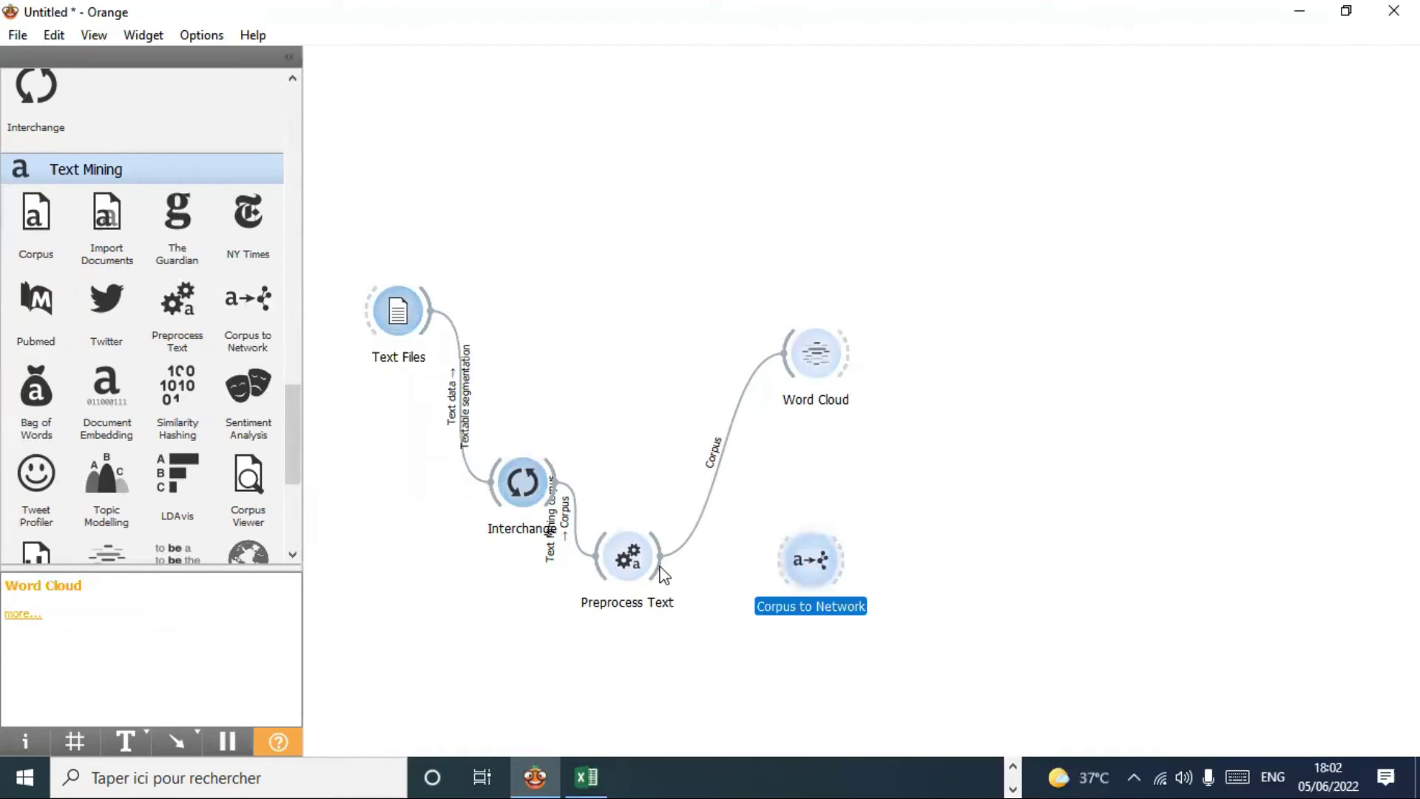
left_click_drag(783, 570, 784, 571)
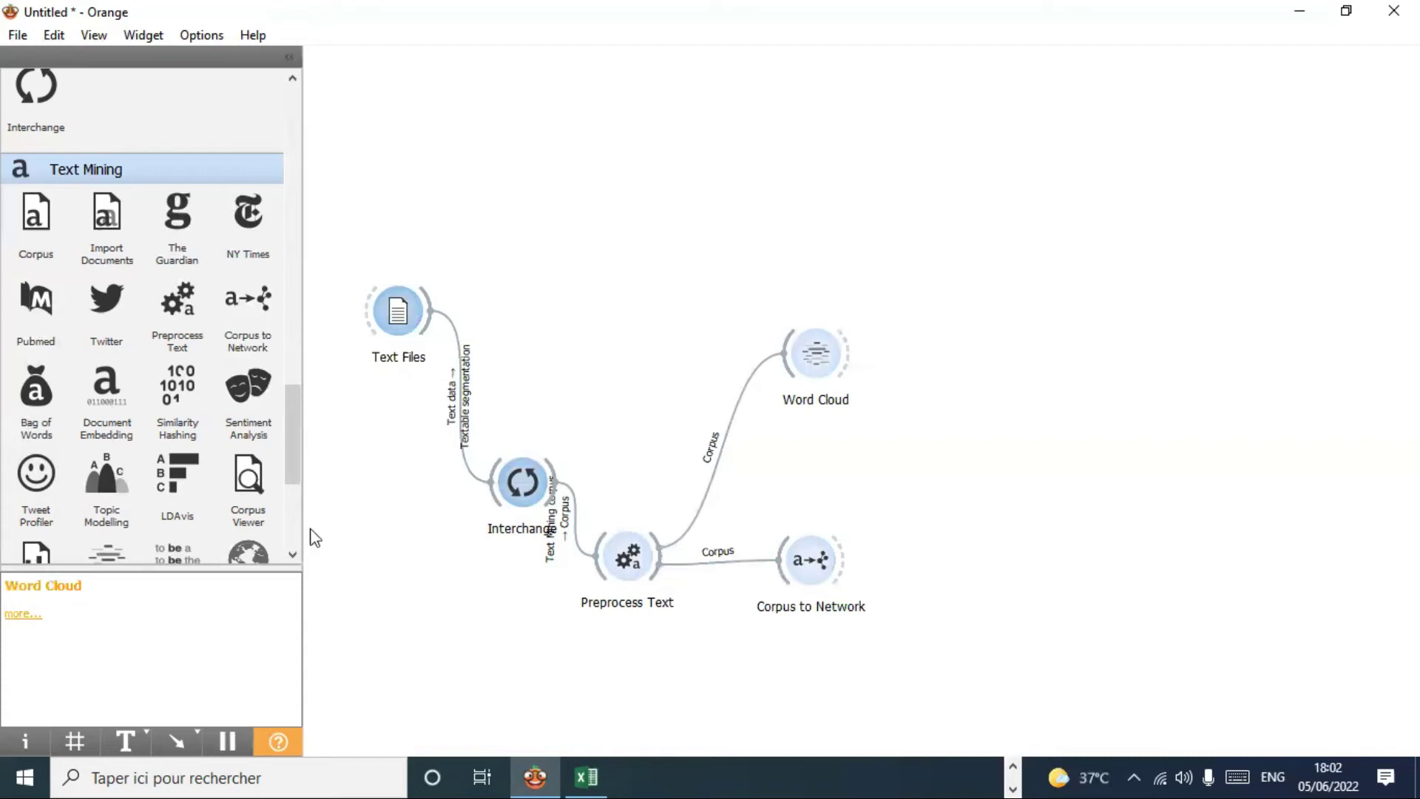
Add a Network Explorer widget beside Corpus to Network, link the network output to it, and view the resulting word network.
scroll(295, 490, "down", 1)
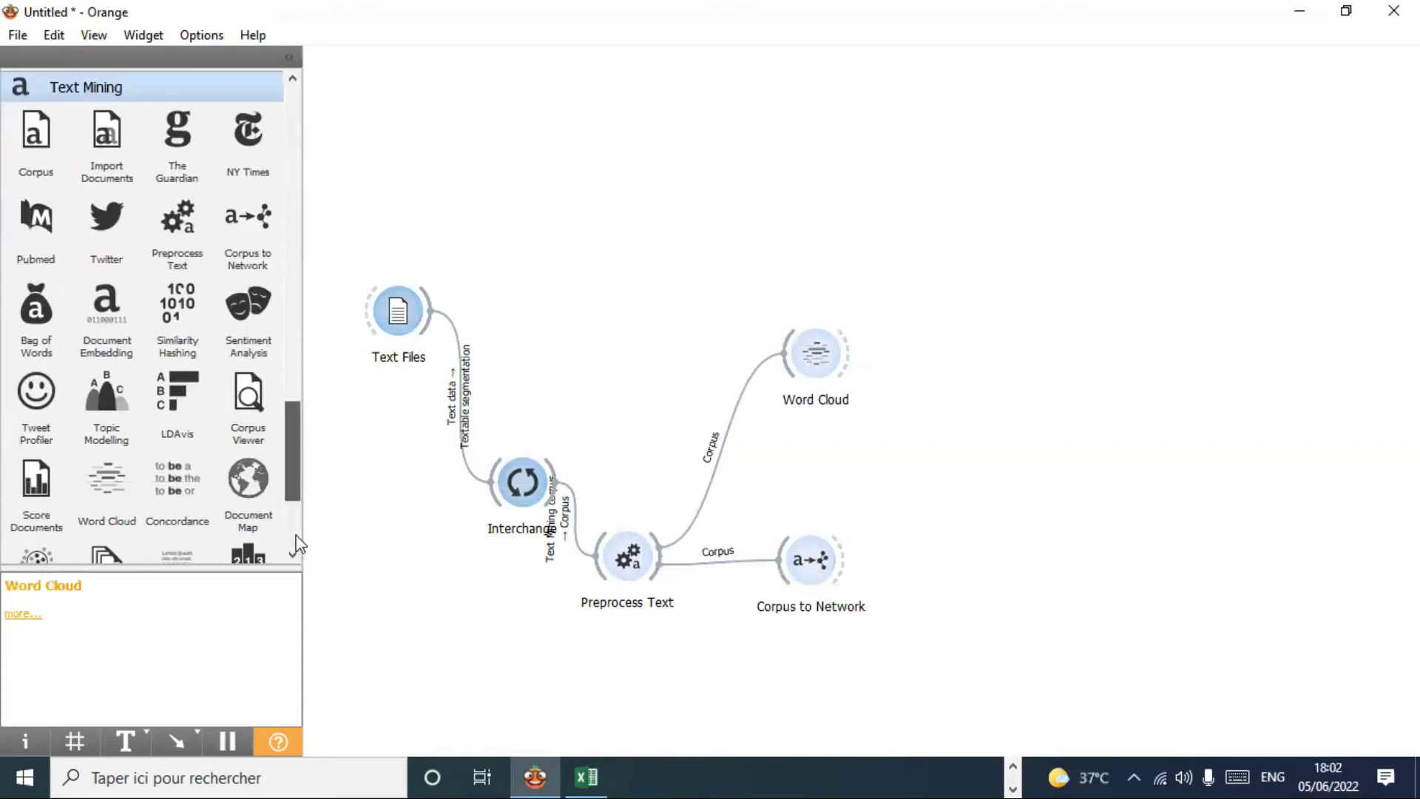
scroll(227, 528, "down", 3)
left_click(227, 529)
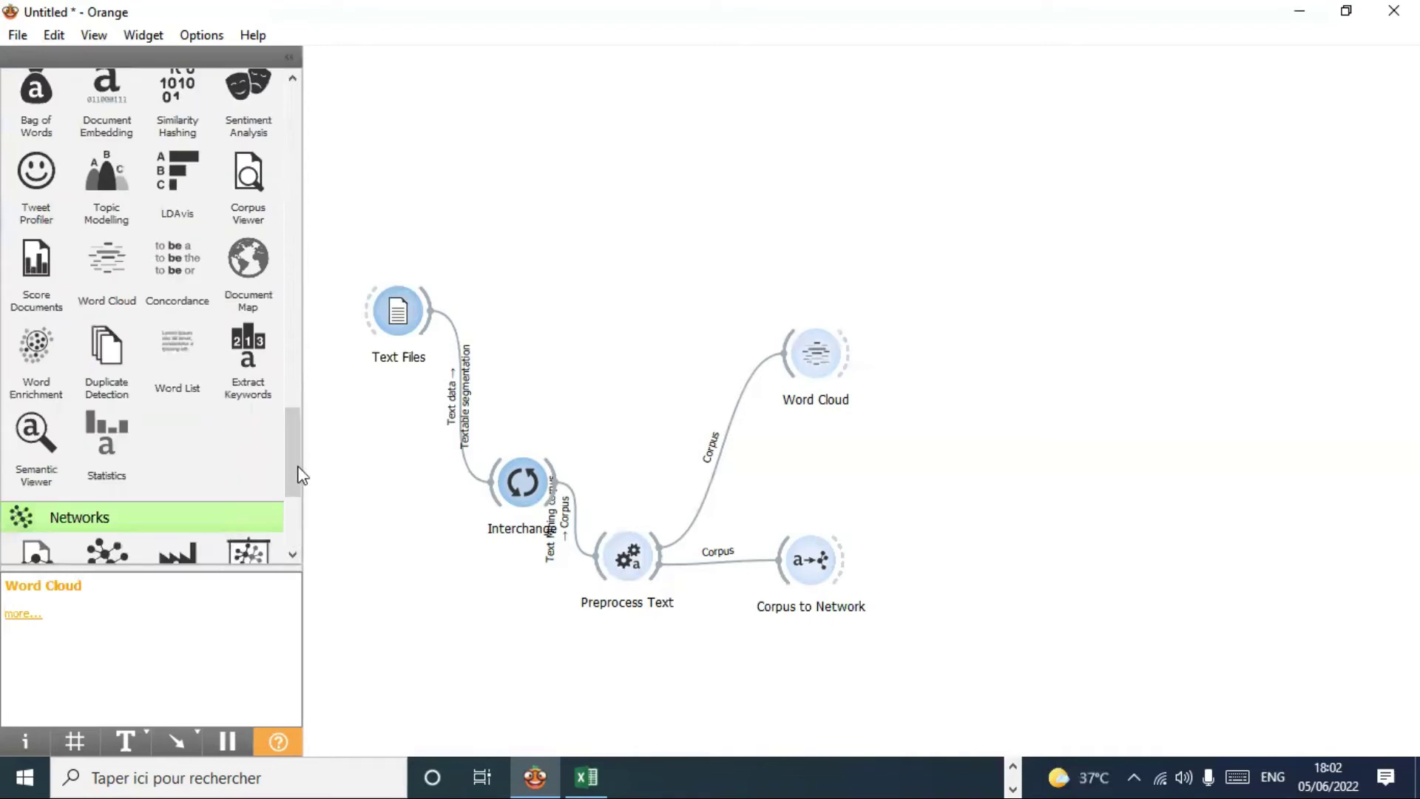
scroll(299, 514, "down", 3)
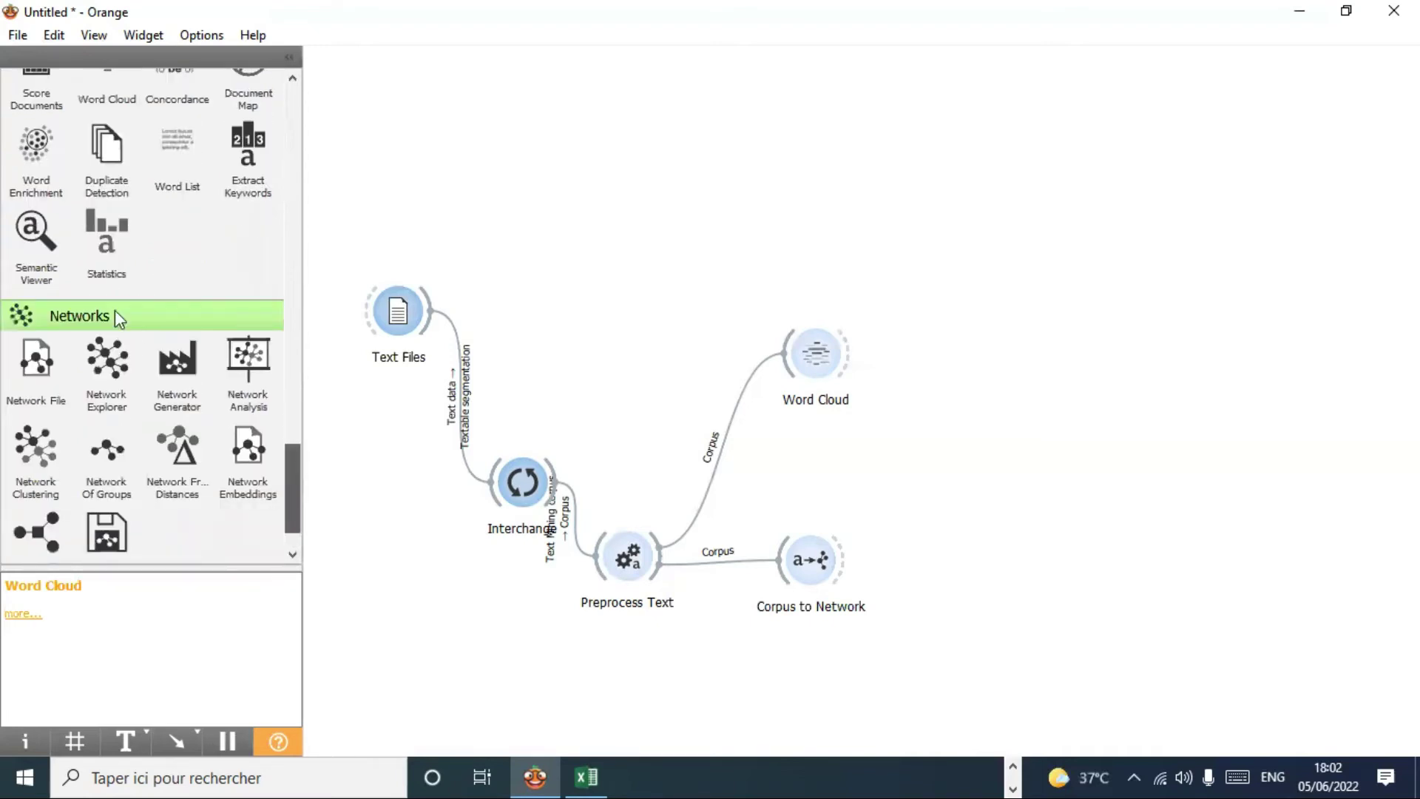
scroll(115, 311, "down", 1)
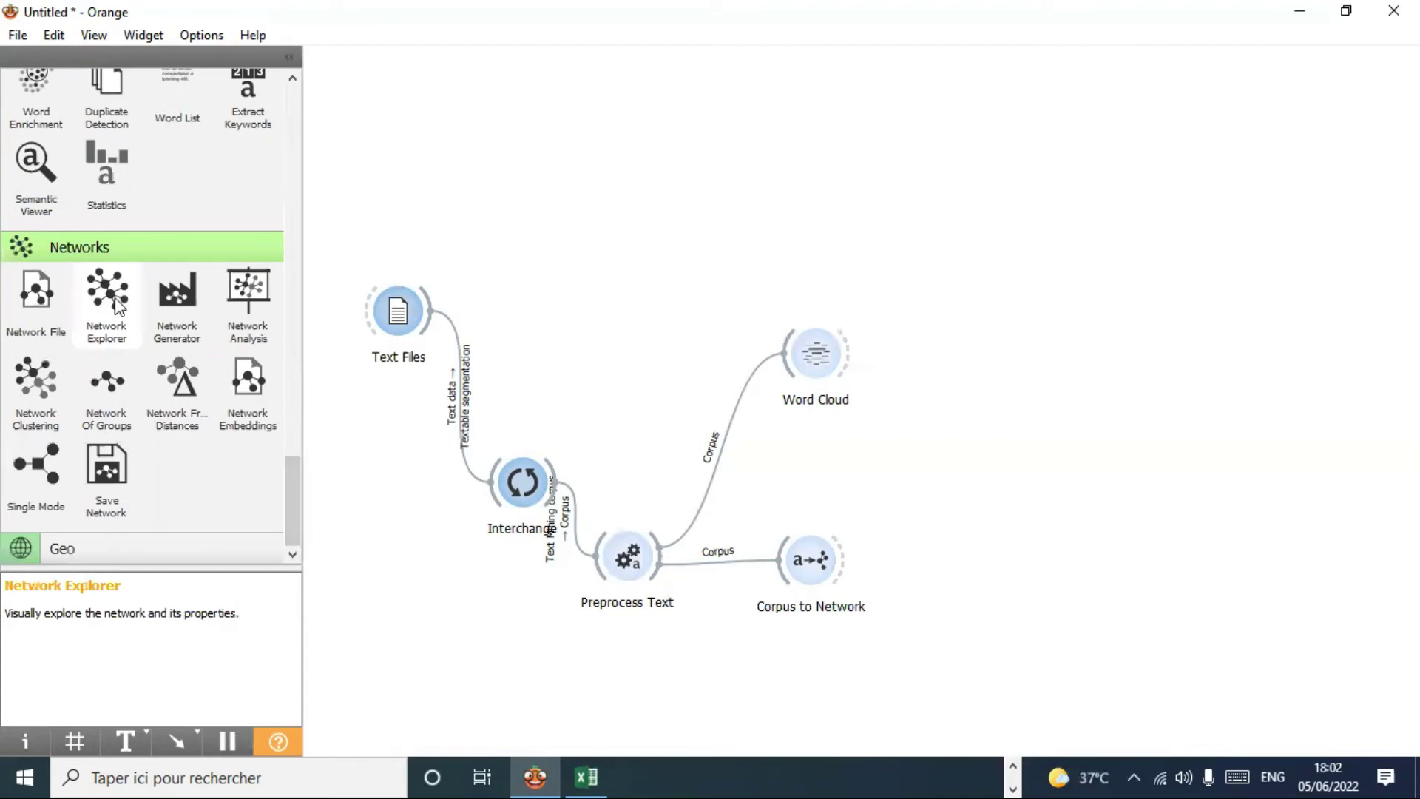
left_click_drag(115, 306, 984, 545)
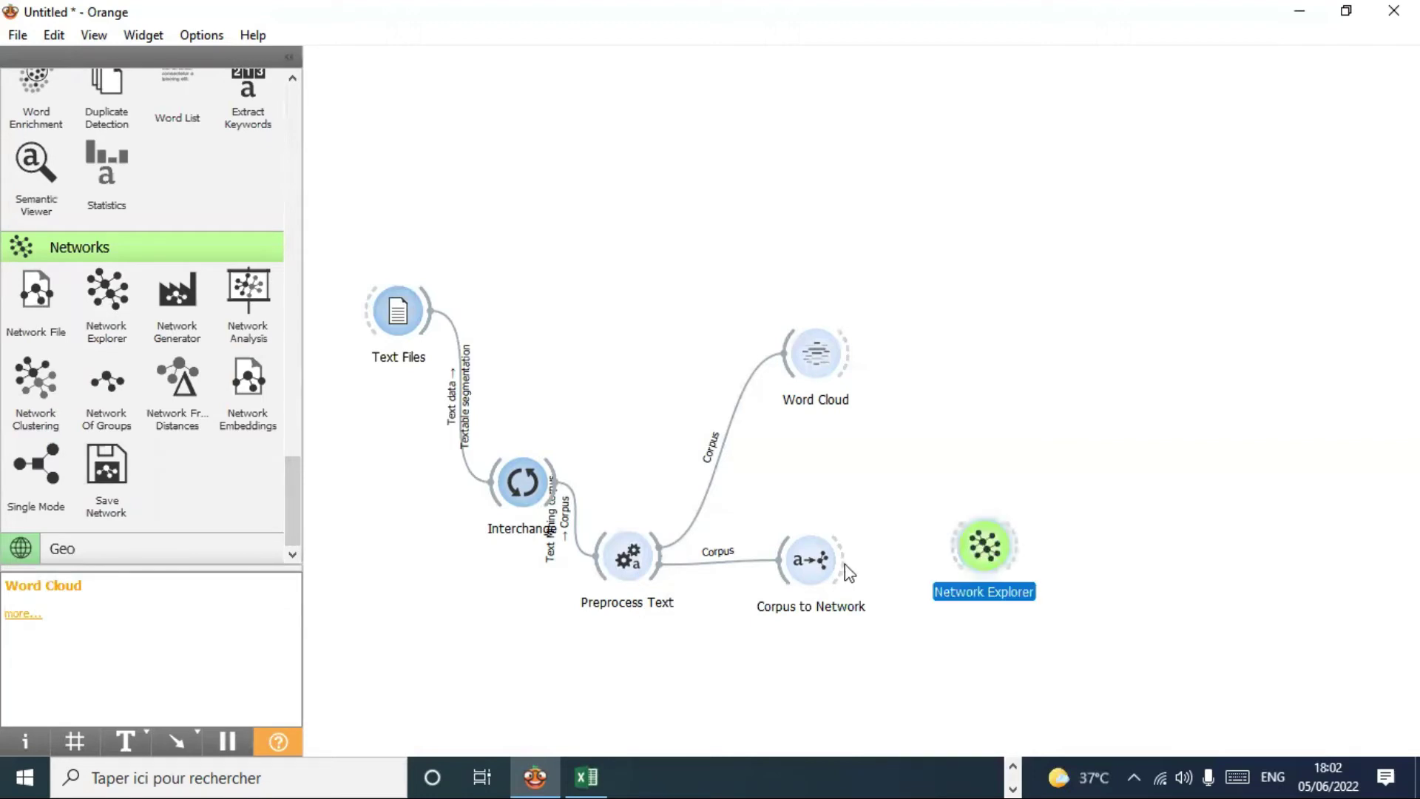
left_click(931, 566)
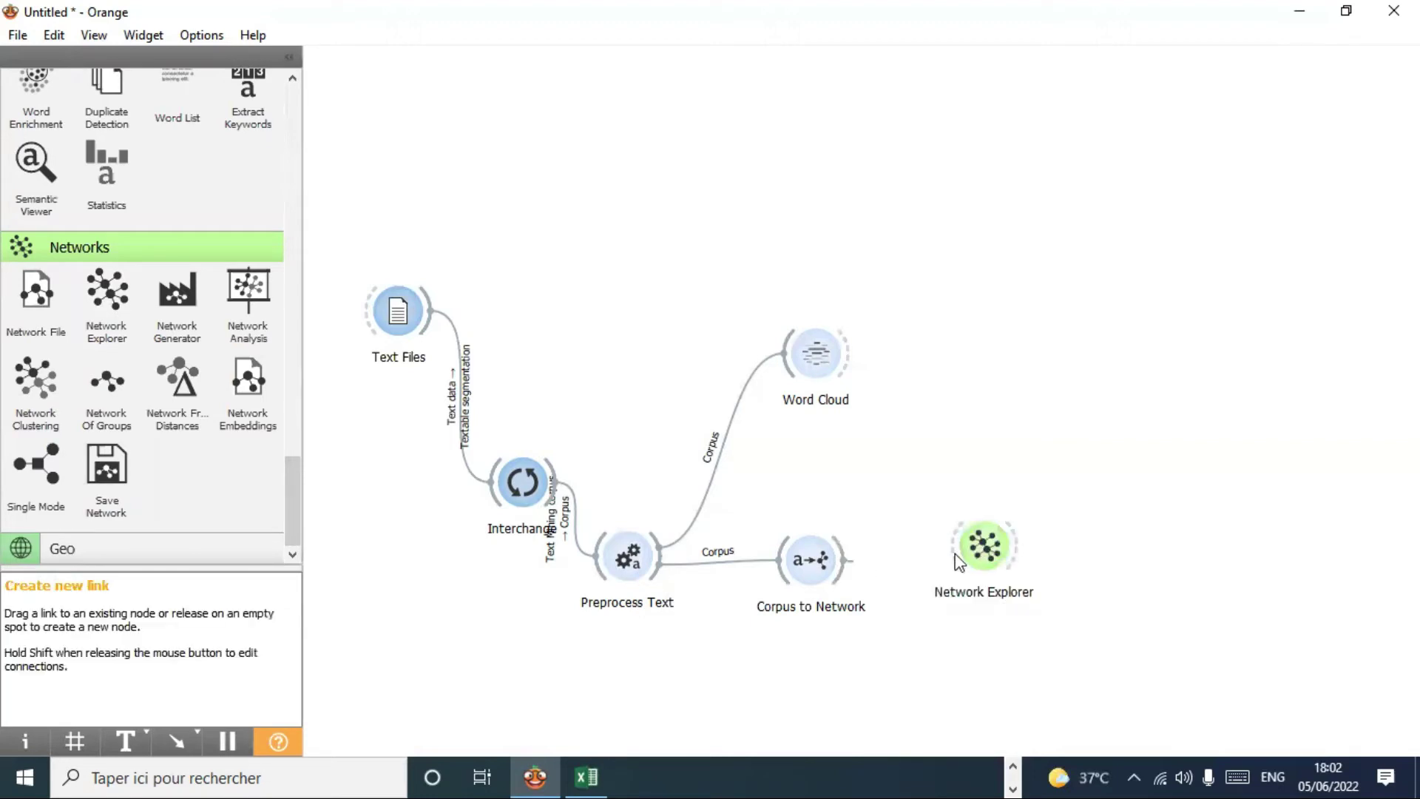
left_click_drag(954, 548, 843, 559)
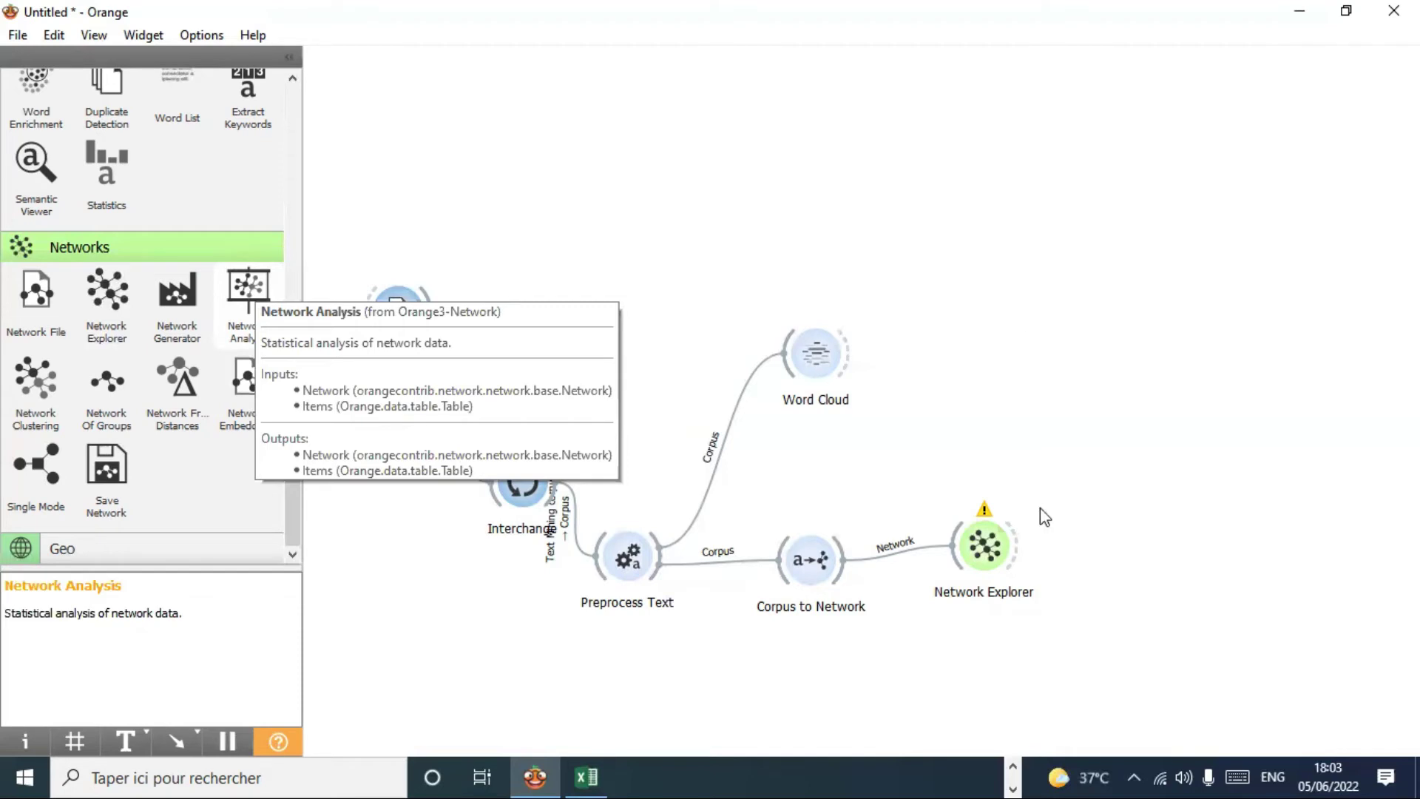
double_click(986, 545)
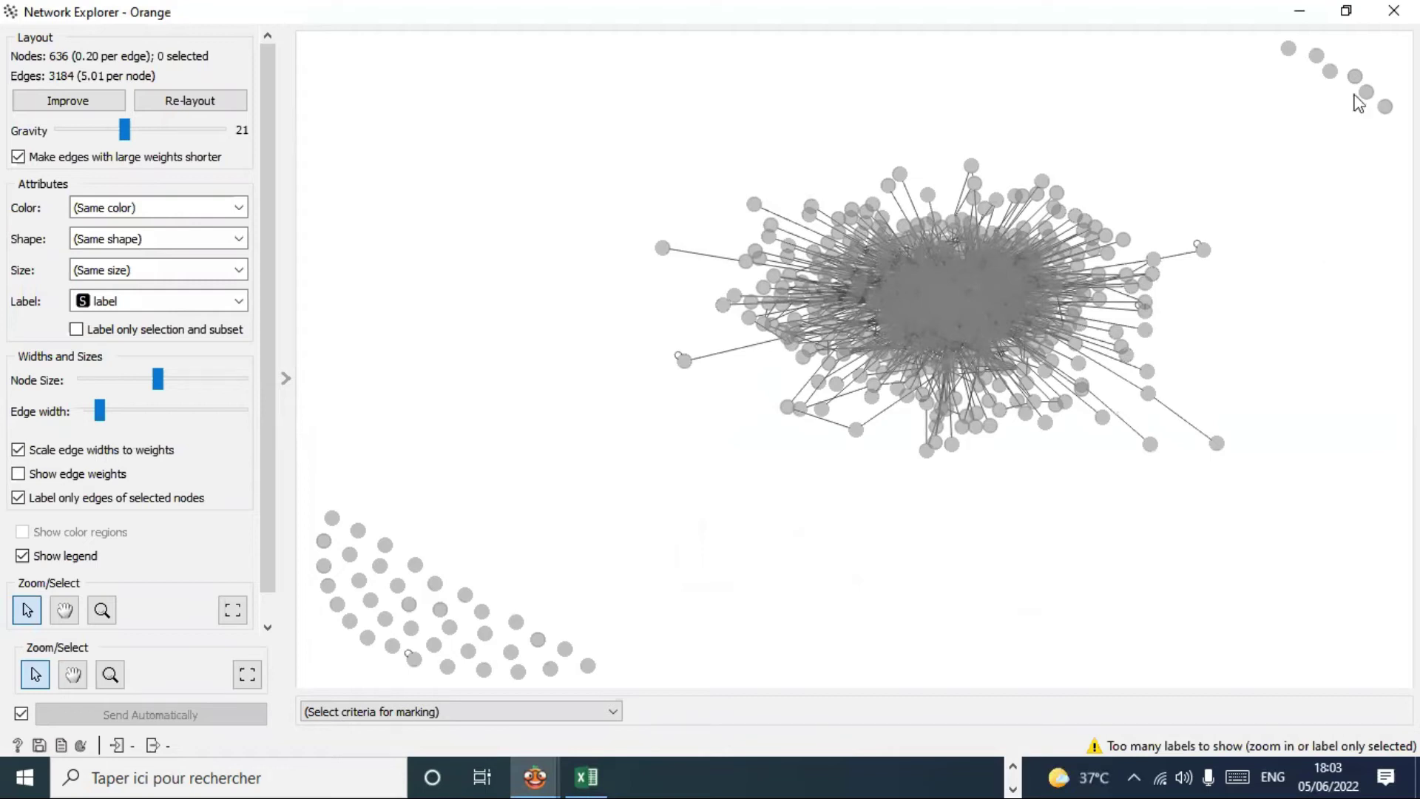
key("alt+F4")
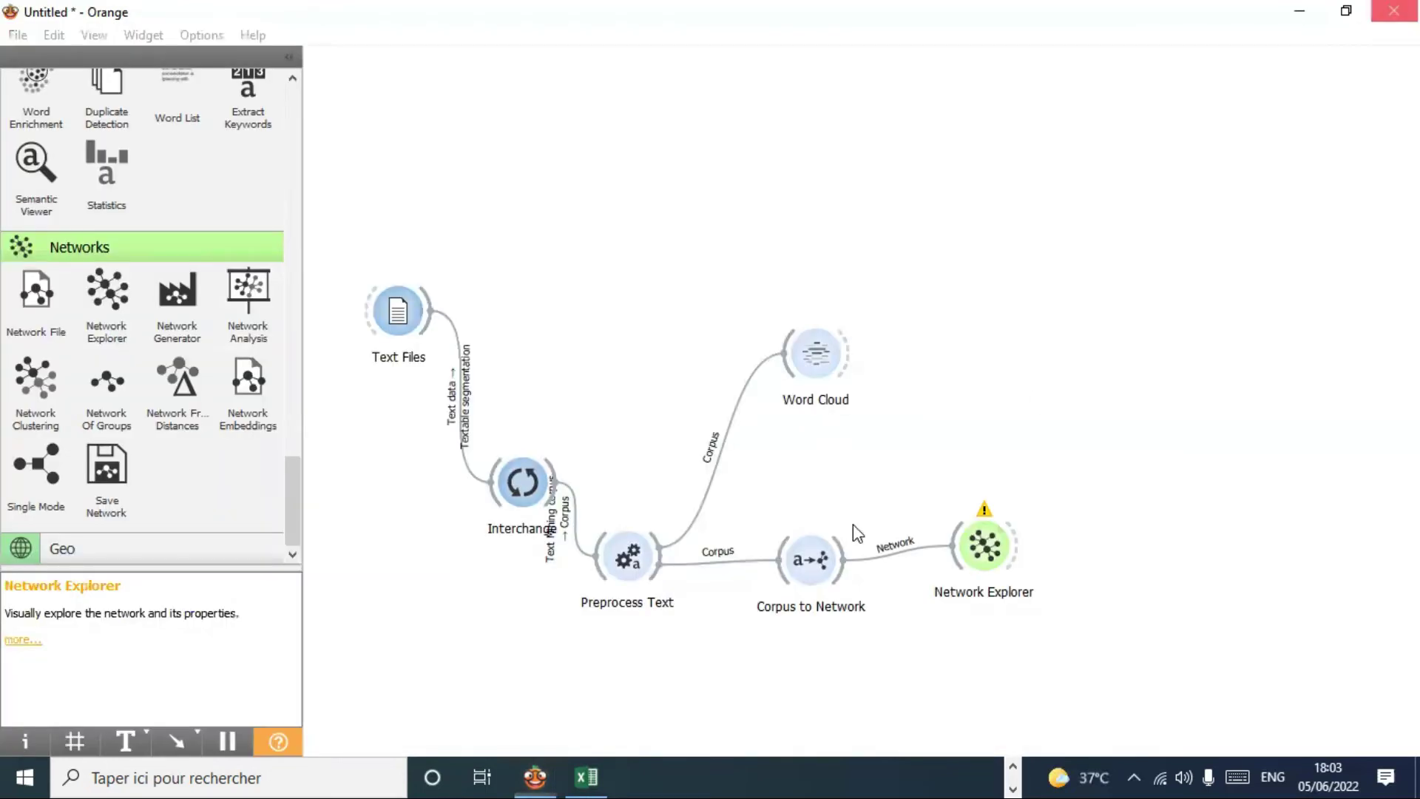
Rebuild the word network in Corpus to Network with a frequency threshold of 450 and open it in Network Explorer.
double_click(809, 561)
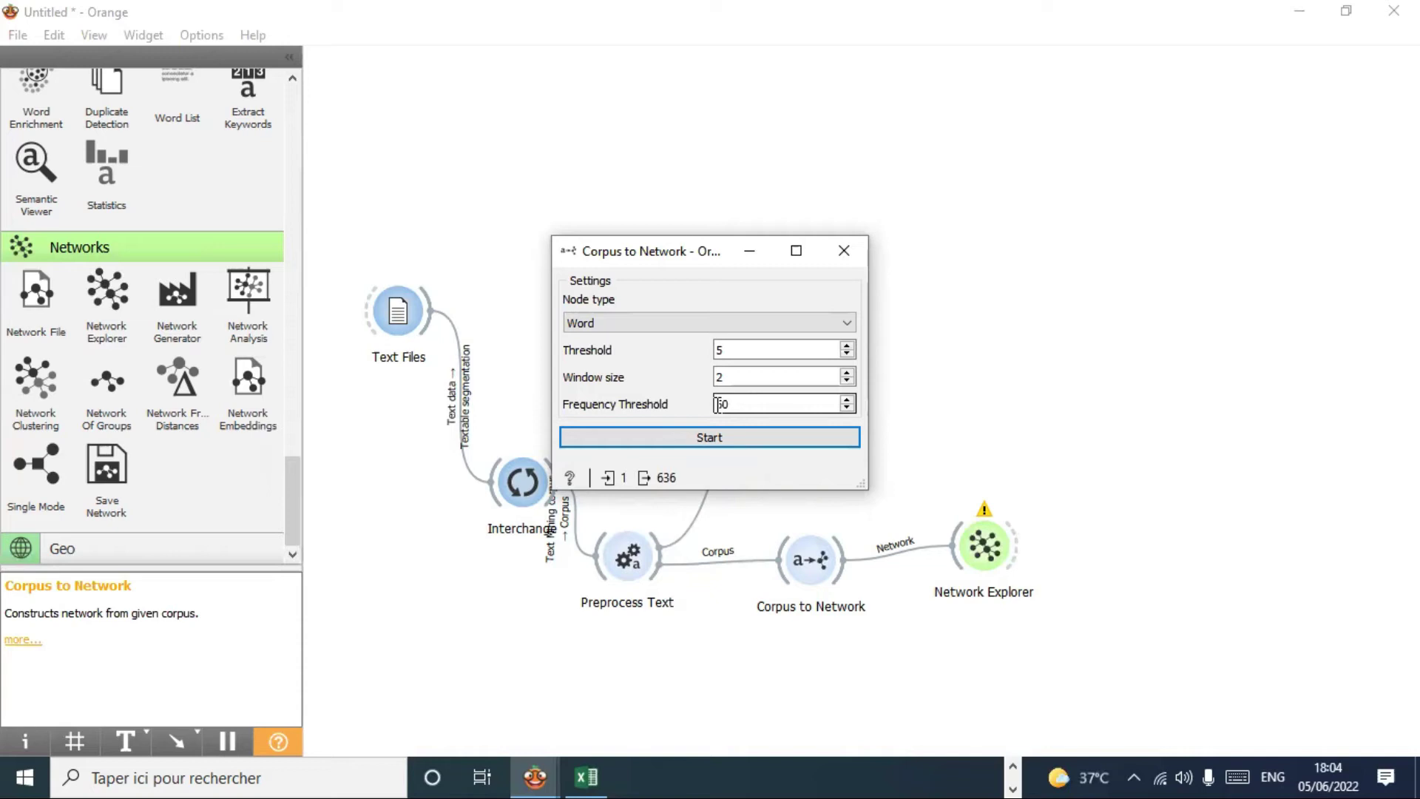
type("4")
left_click(720, 437)
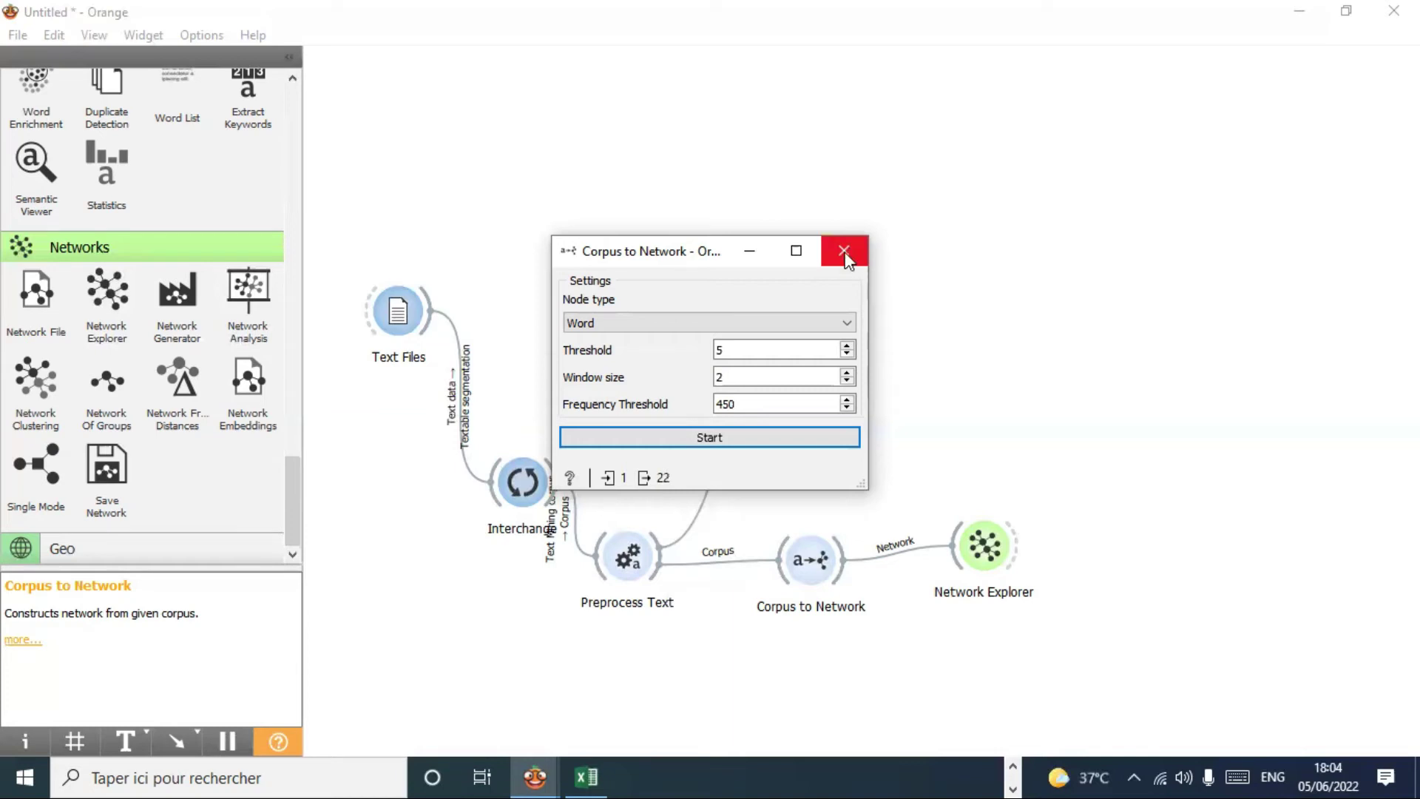
left_click(846, 254)
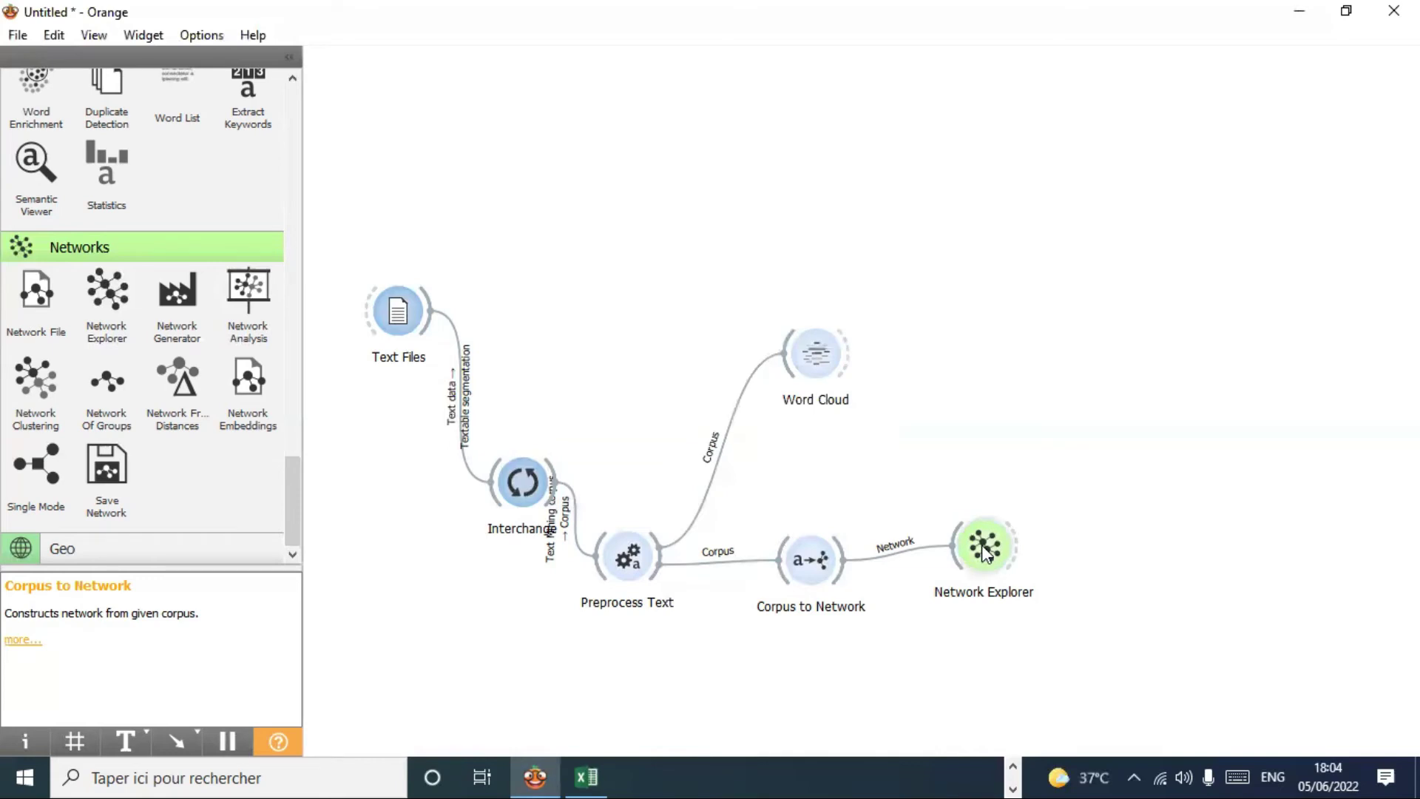
mouse_move(984, 549)
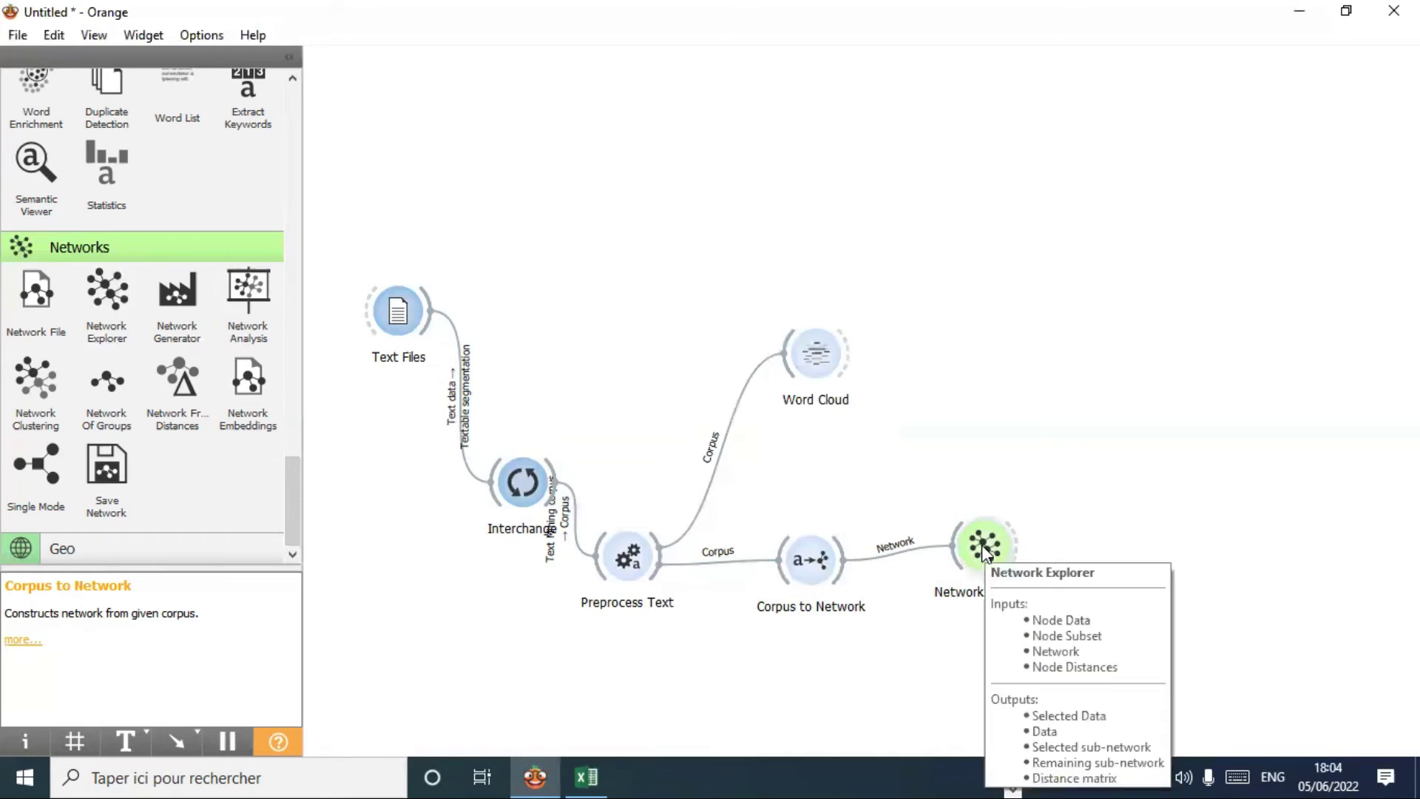
double_click(985, 549)
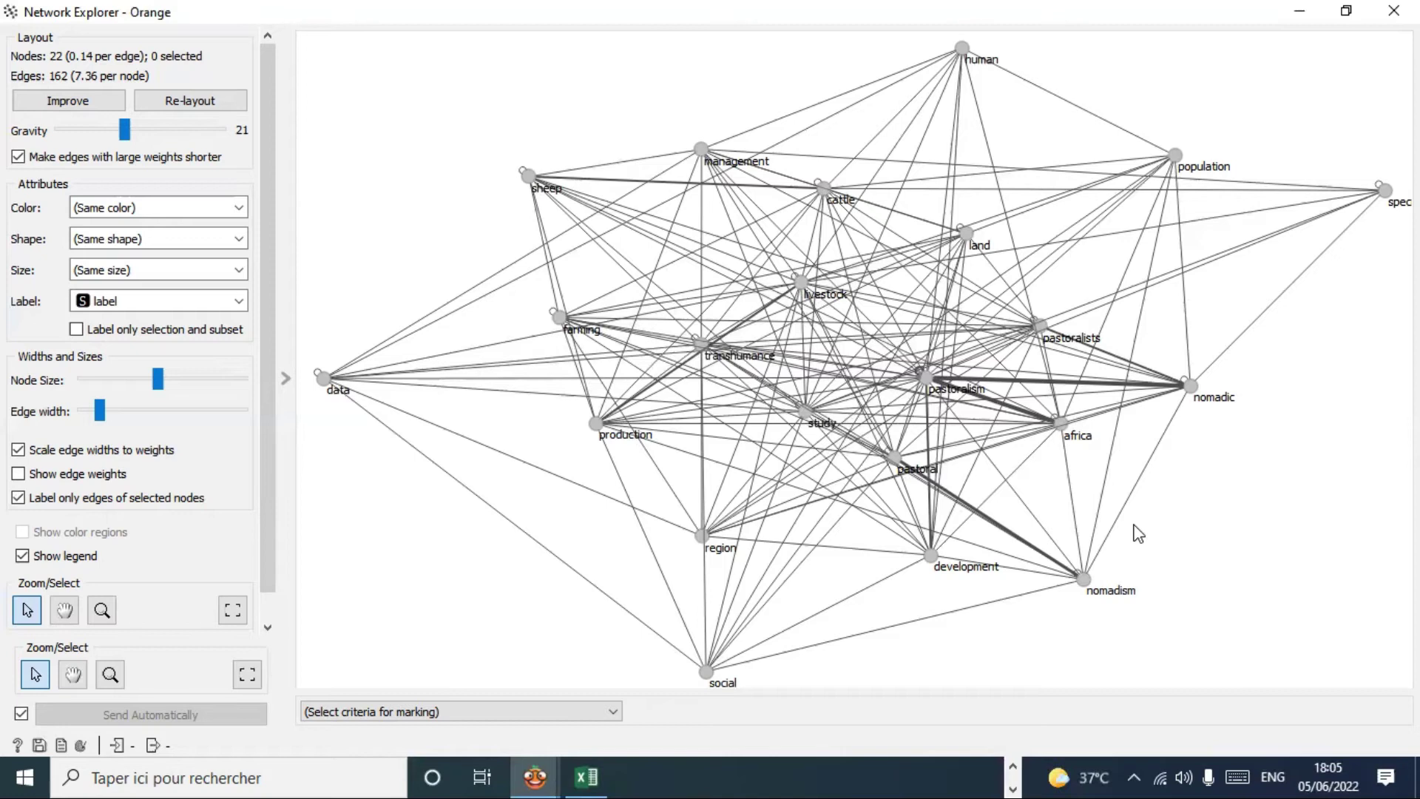
Switch to the Bibliometrix export workbook in Excel and point out the TI and AB columns.
left_click(585, 776)
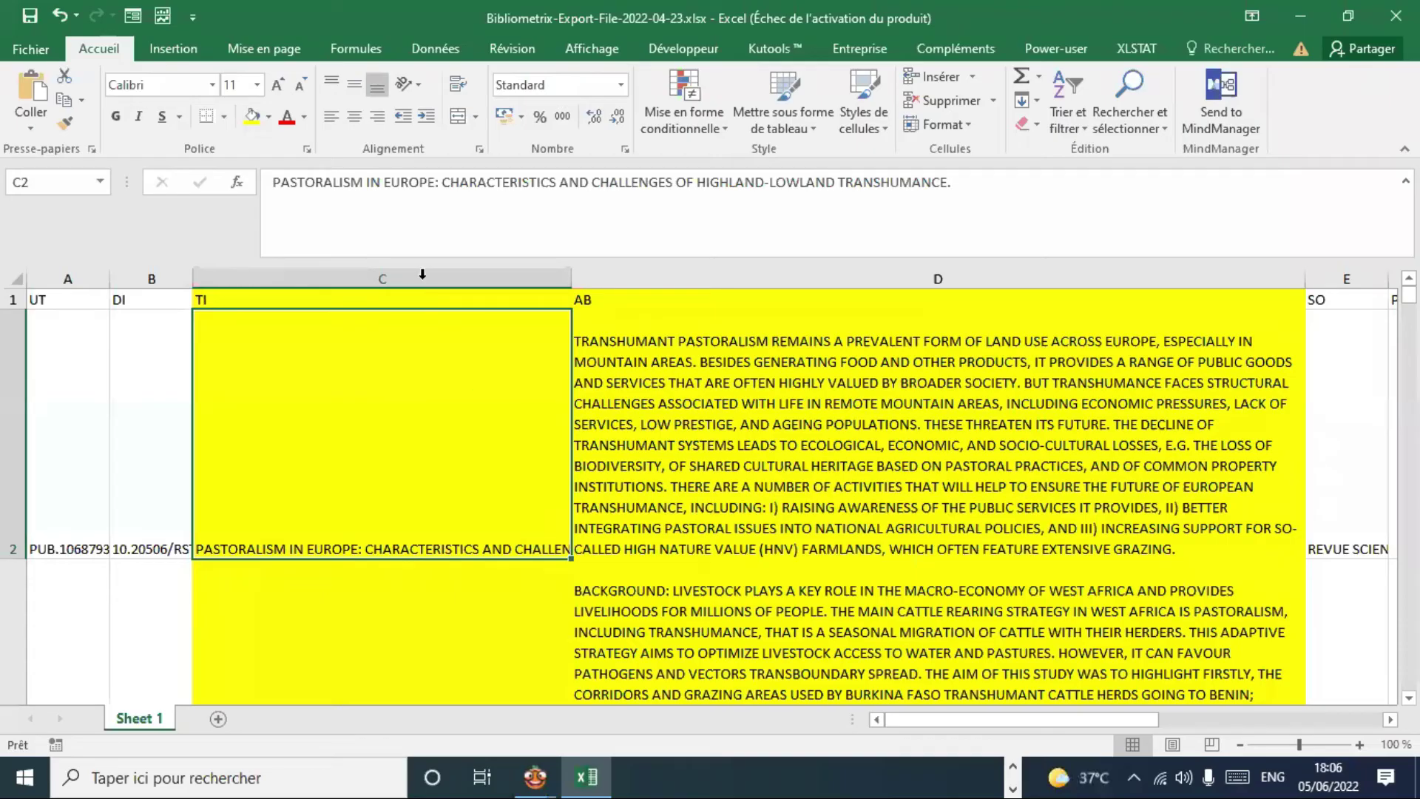
left_click(423, 274)
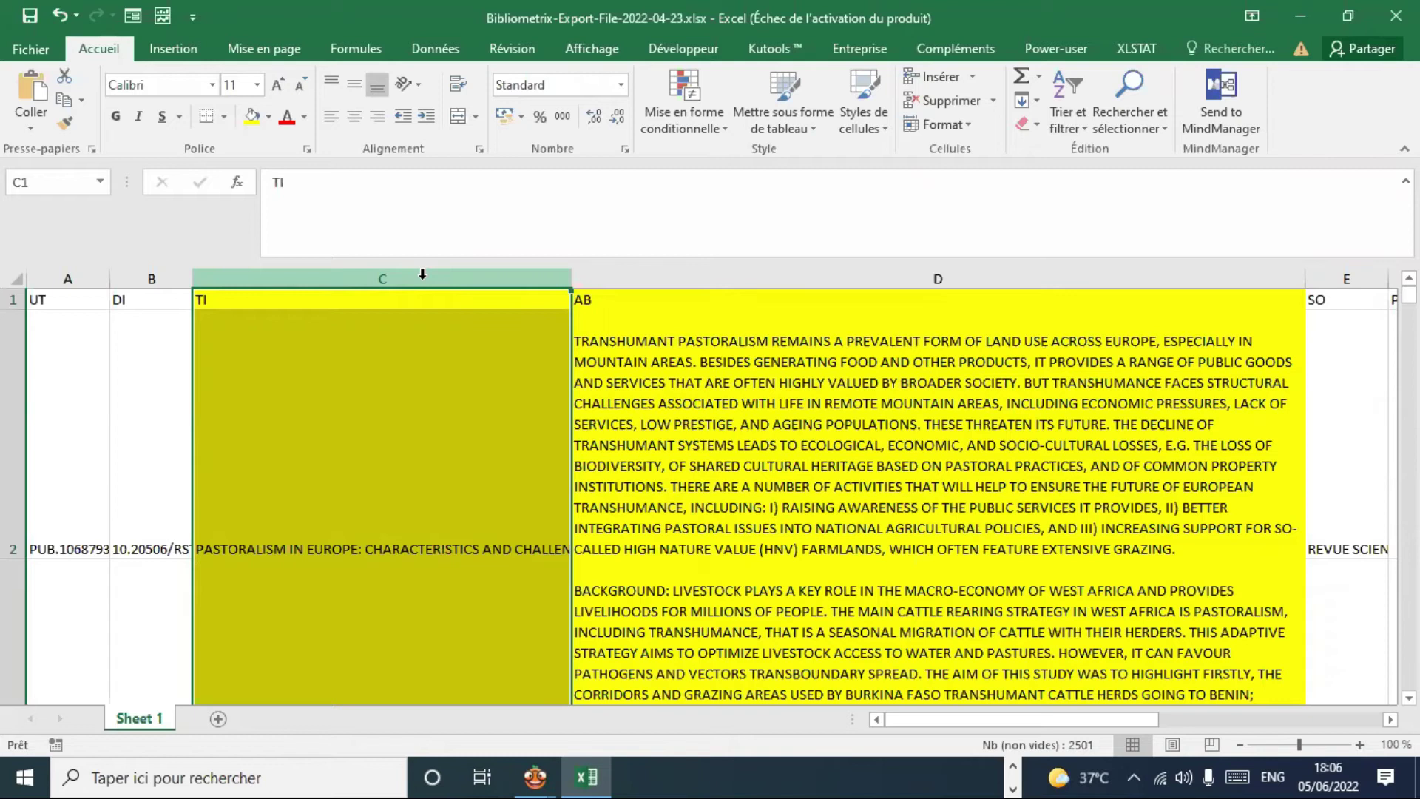
left_click(685, 278)
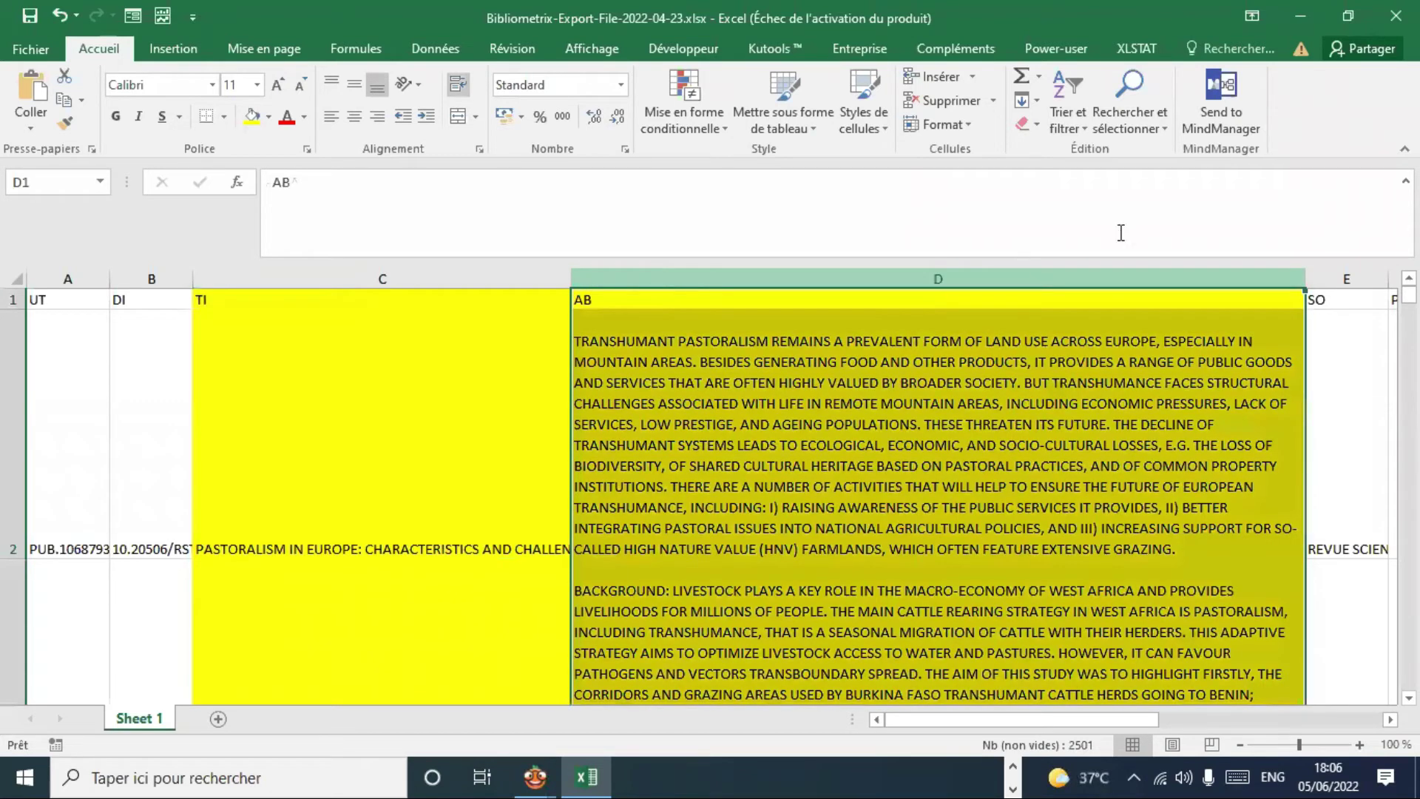
left_click(1302, 15)
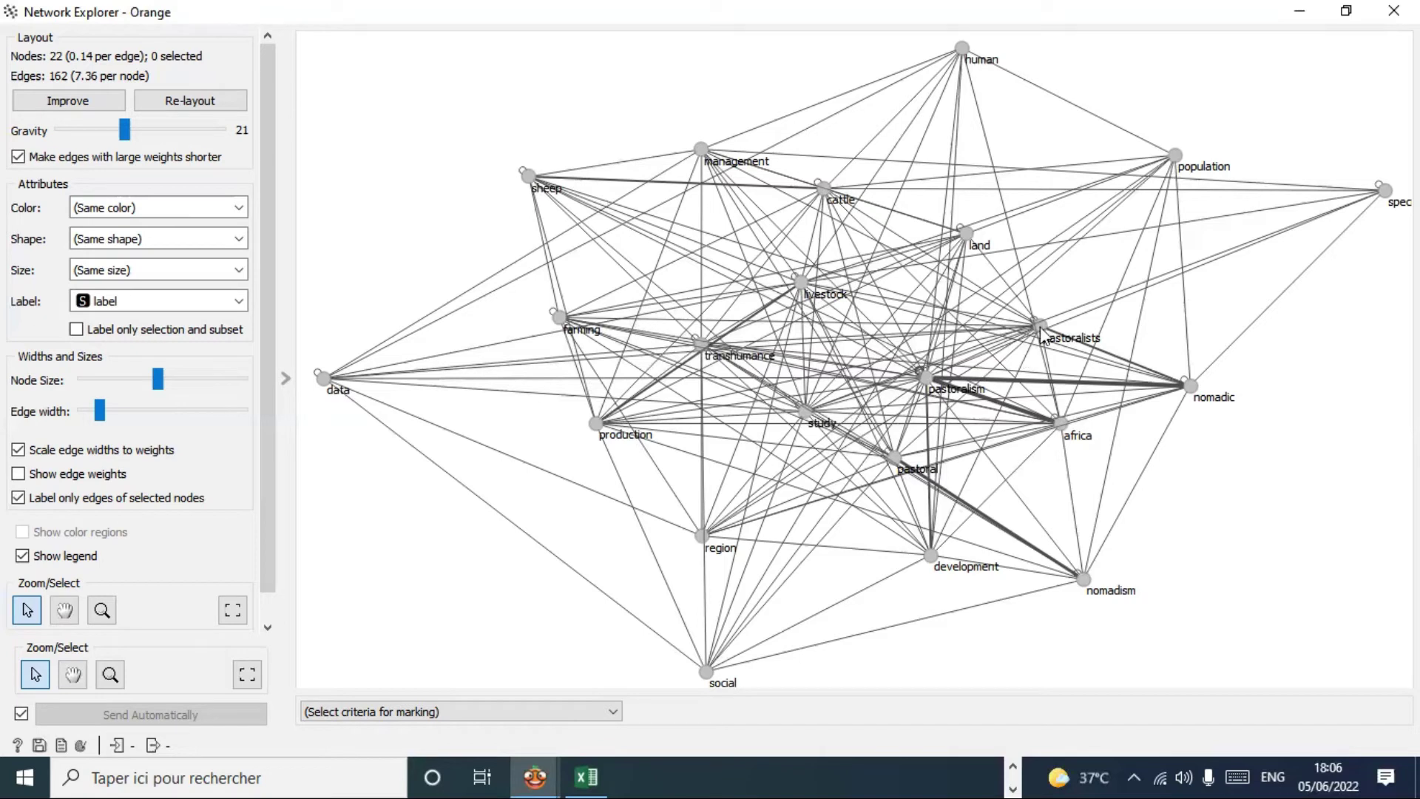
Examine the pastoralists and sheep nodes in the word network and improve the network layout.
mouse_move(1041, 330)
mouse_move(530, 173)
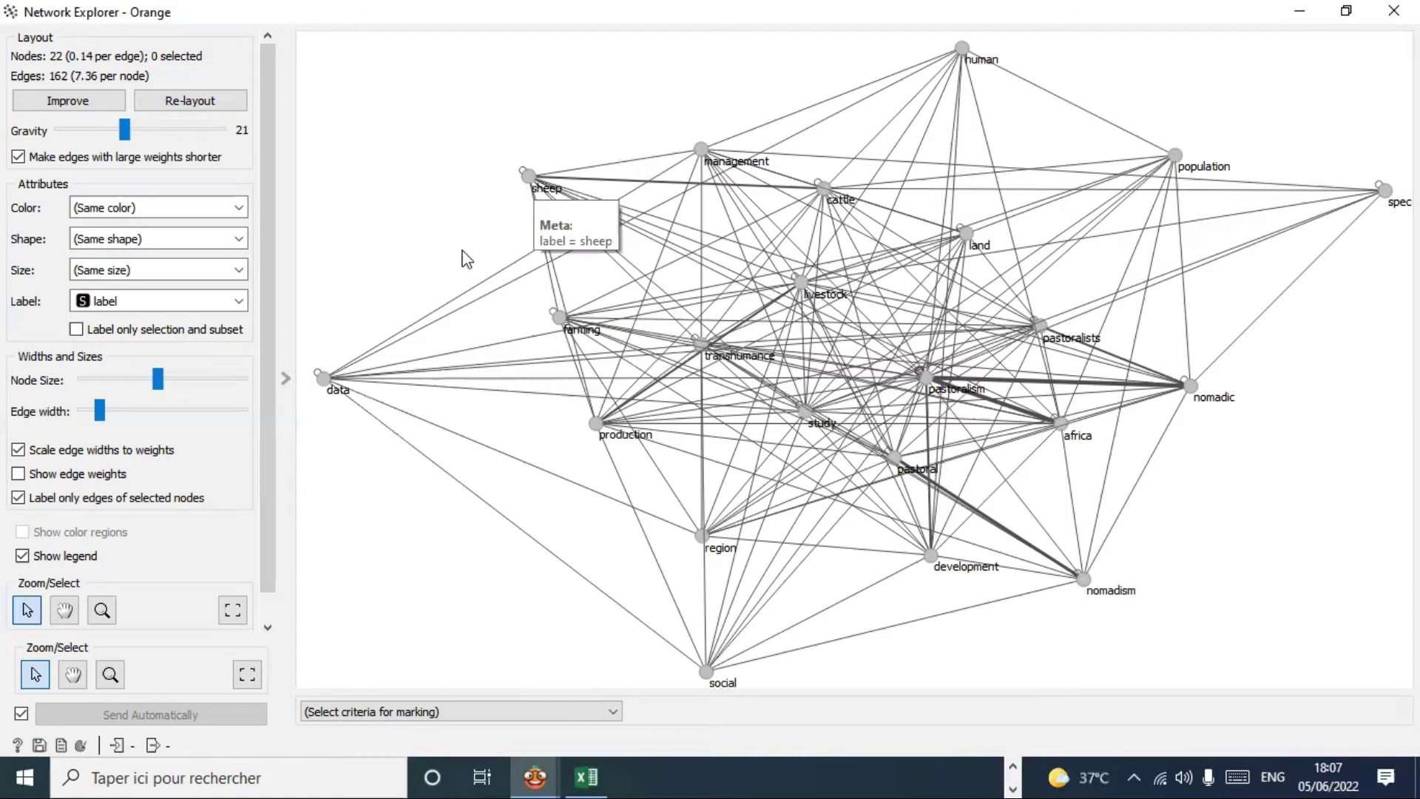
left_click(1014, 773)
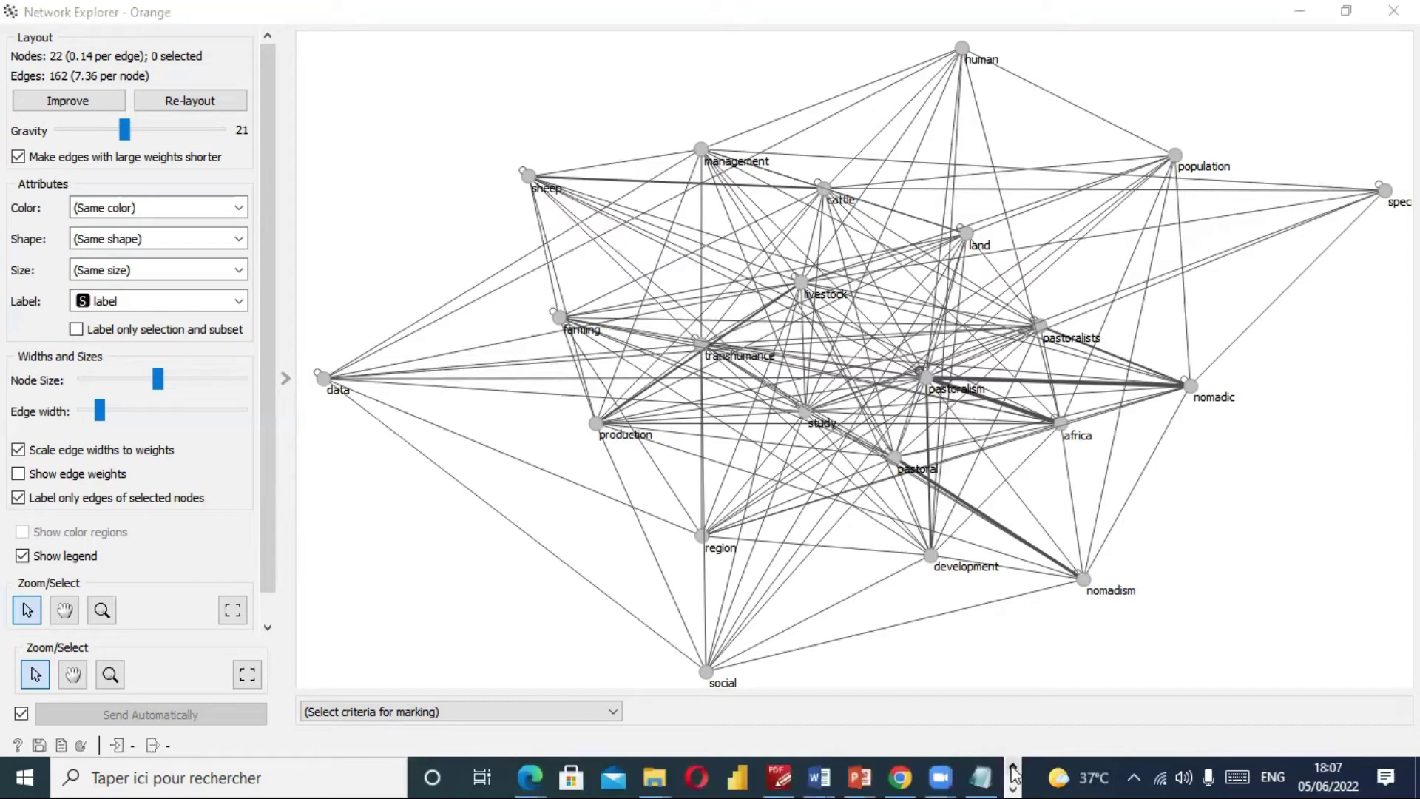
left_click(945, 774)
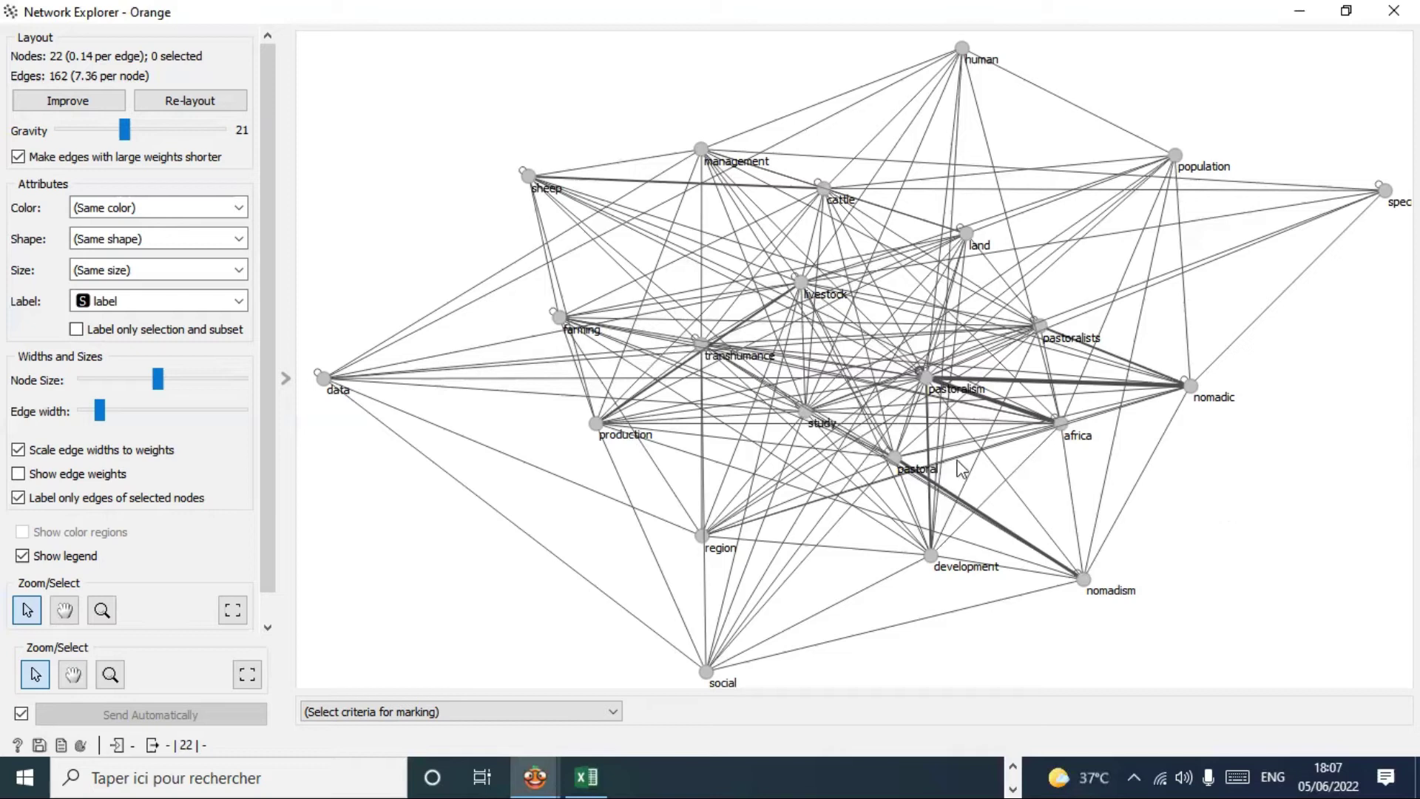
left_click(83, 100)
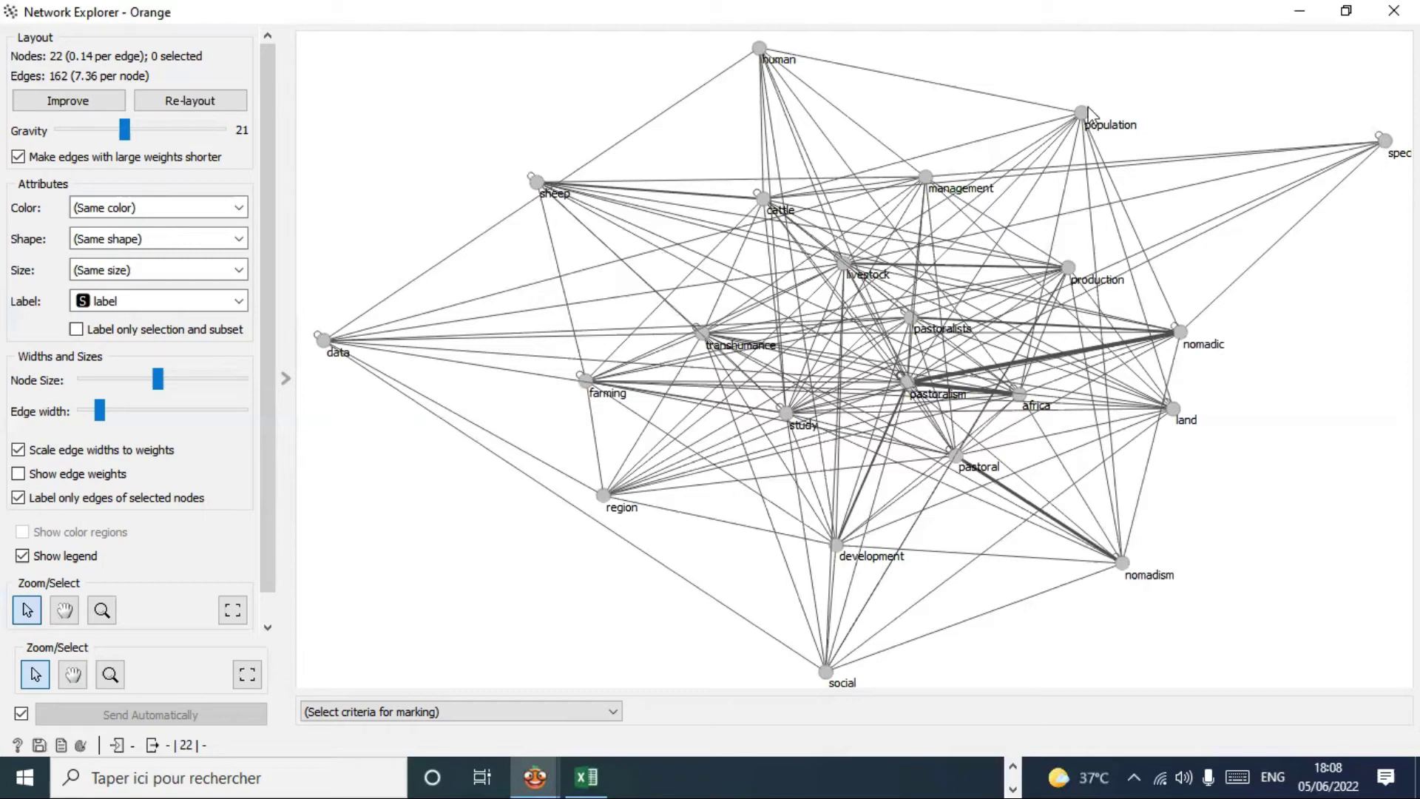
mouse_move(1088, 111)
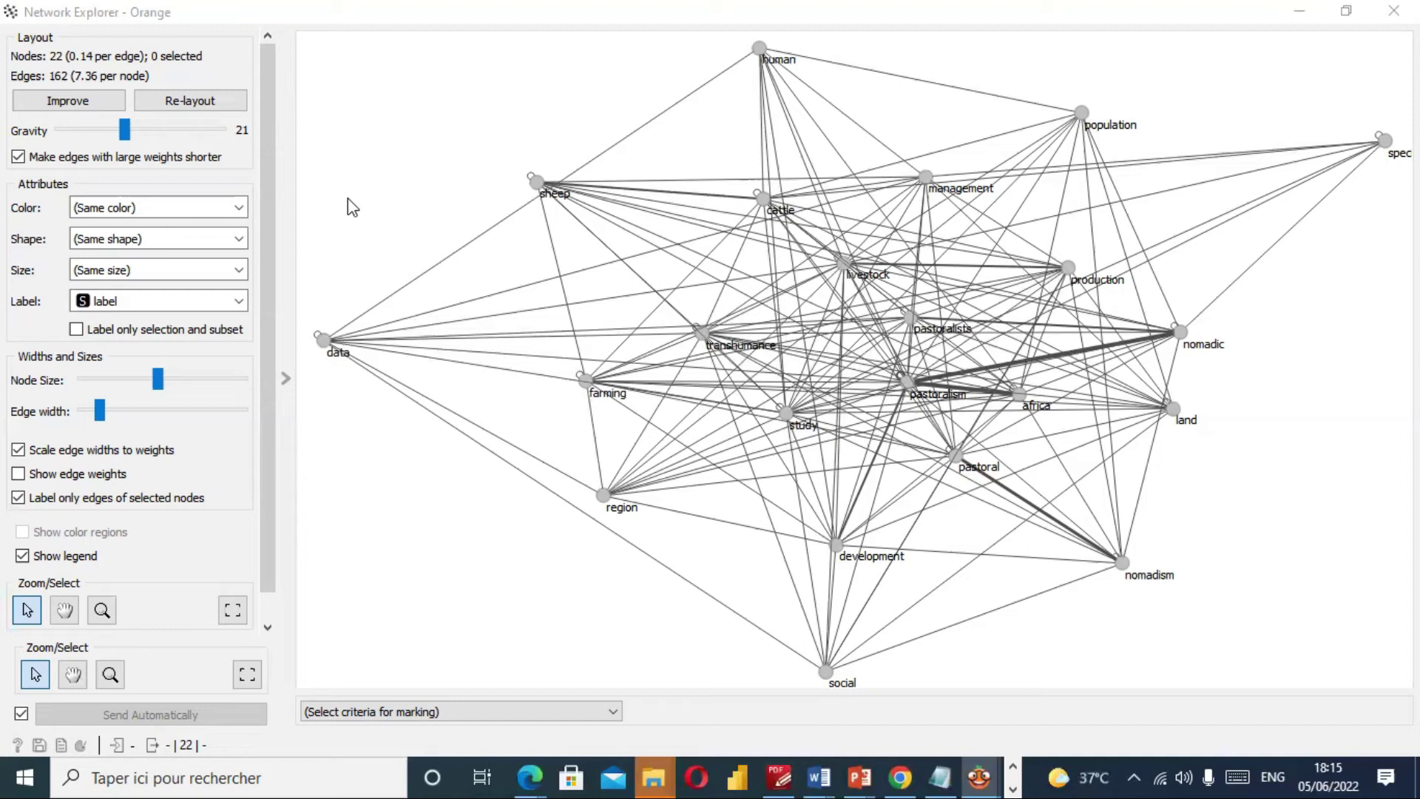
Check the options offered for the node color and shape attributes in Network Explorer.
left_click(240, 208)
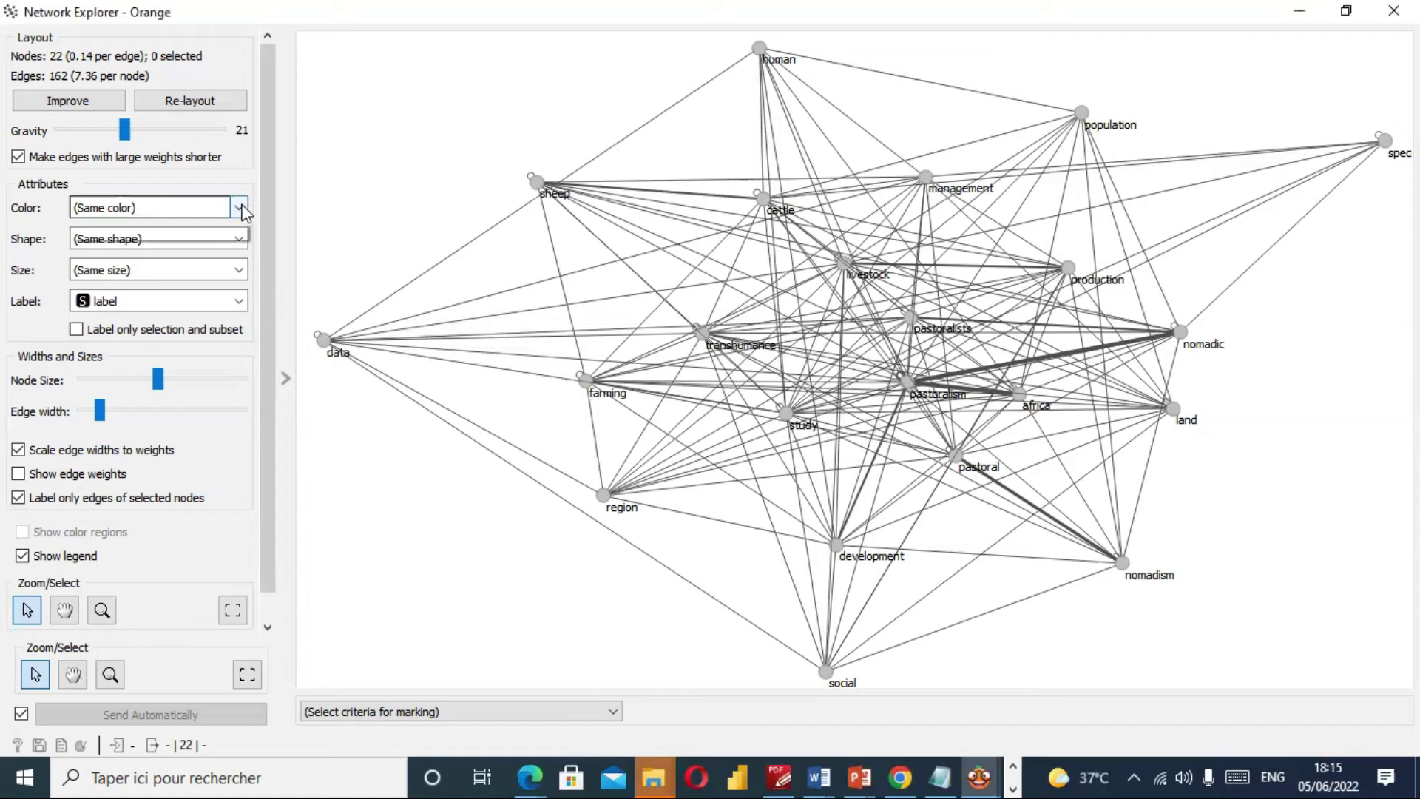
left_click(292, 214)
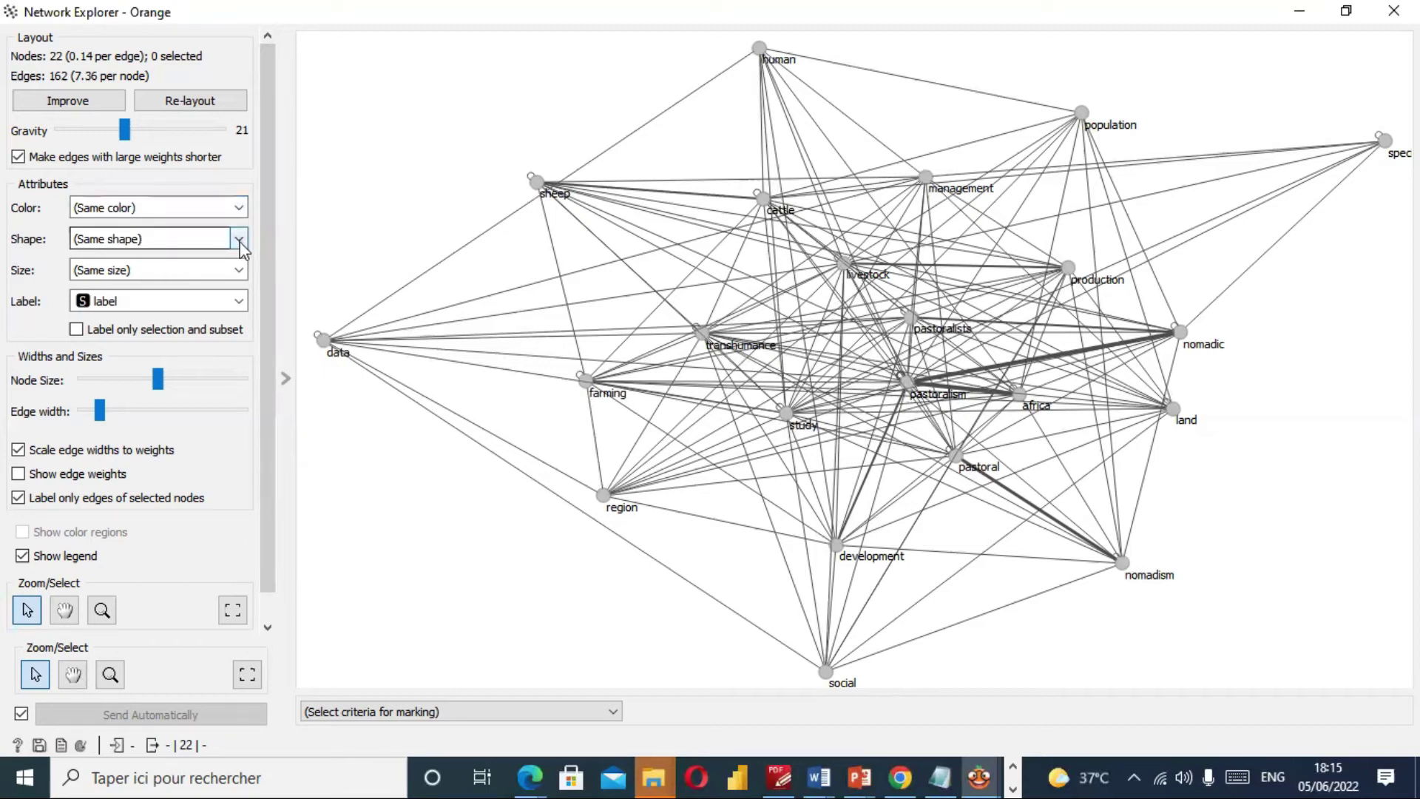
left_click(240, 241)
left_click(242, 265)
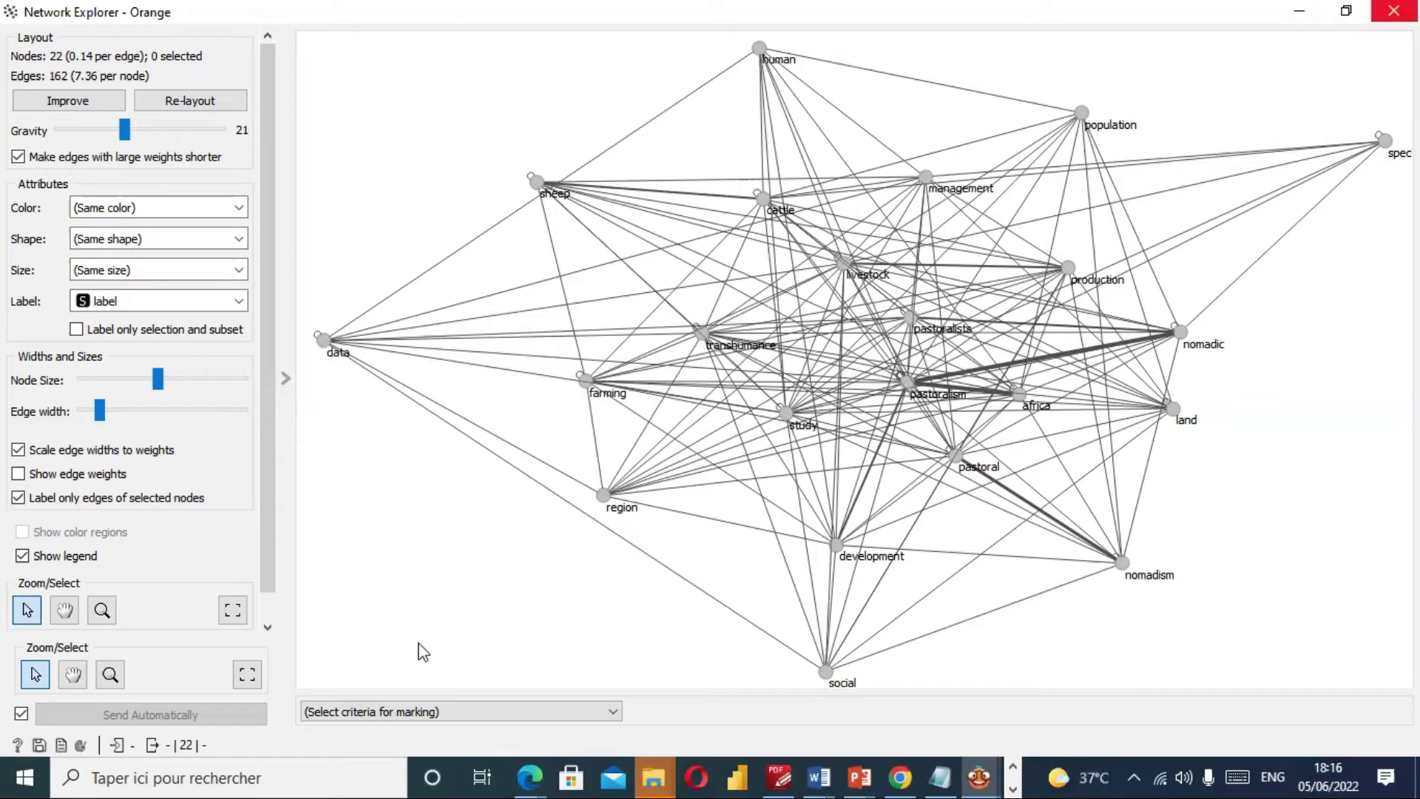
Start saving the network graph as a PNG image and name the file Co-terms.png.
left_click(41, 745)
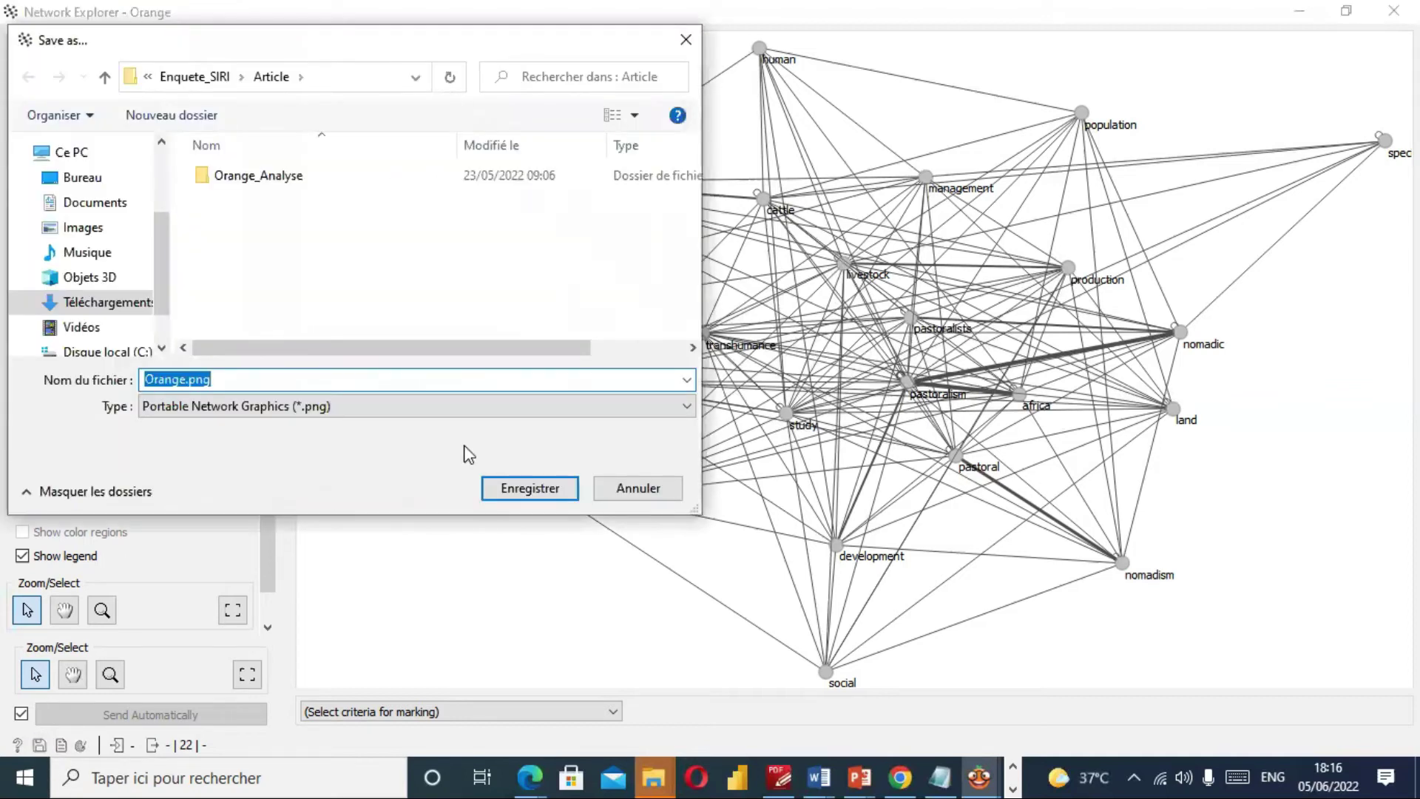
left_click(186, 380)
key("BackSpace")
key("BackSpace")
key("BackSpace")
key("BackSpace")
key("BackSpace")
key("BackSpace")
type("Co-terms")
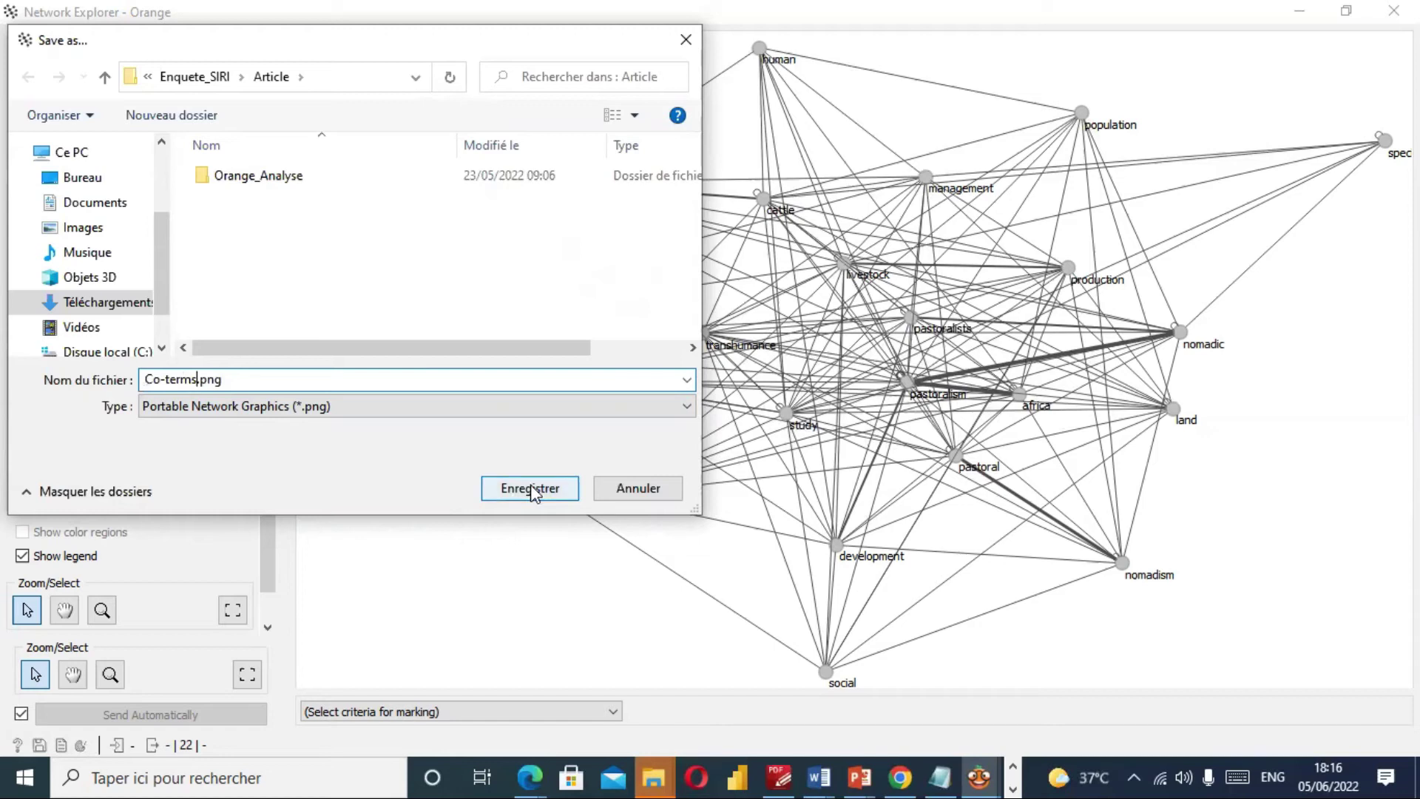
Browse the save location to Documents > Article Bibliometric analysis > Article pastoralisme > data articles > revue_15_04_22.
left_click(122, 206)
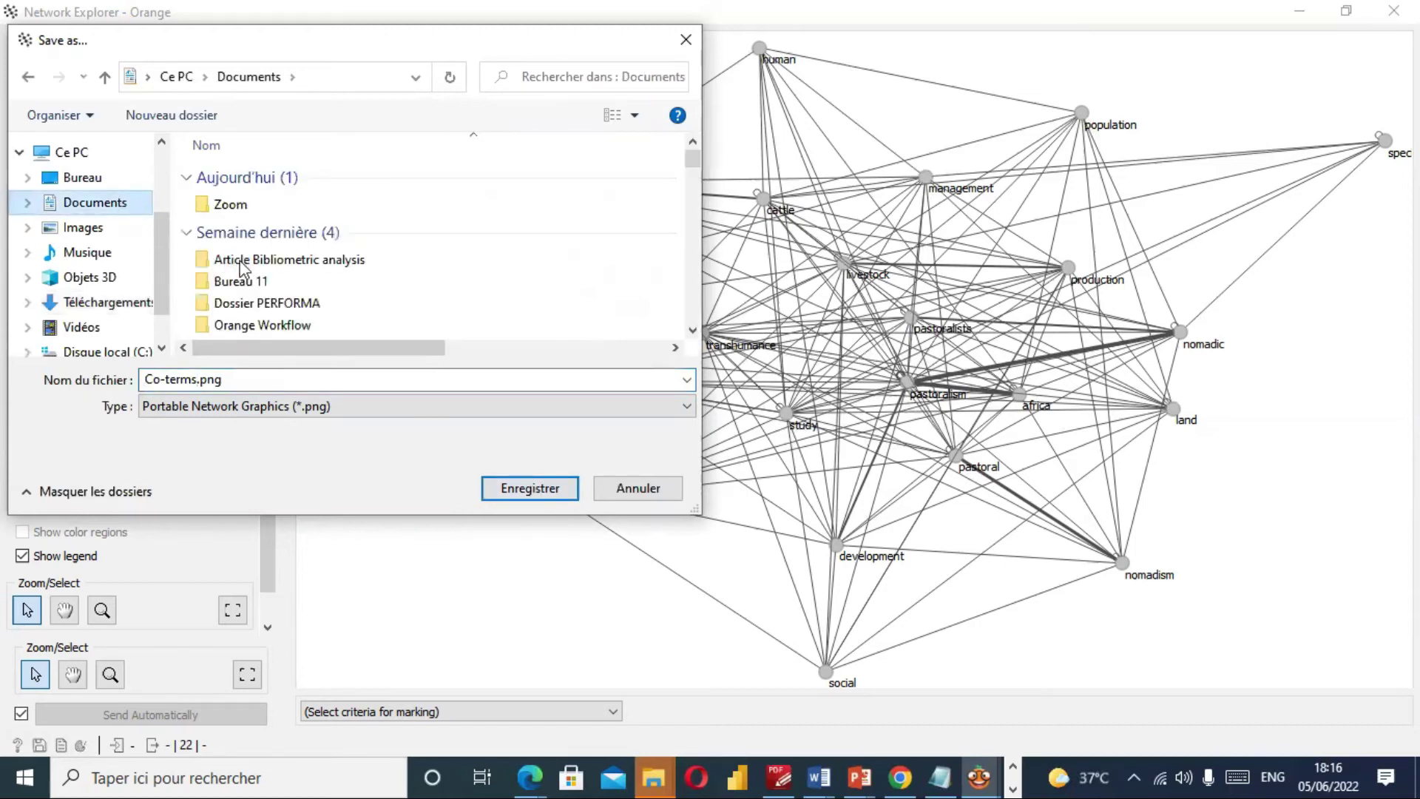
double_click(242, 265)
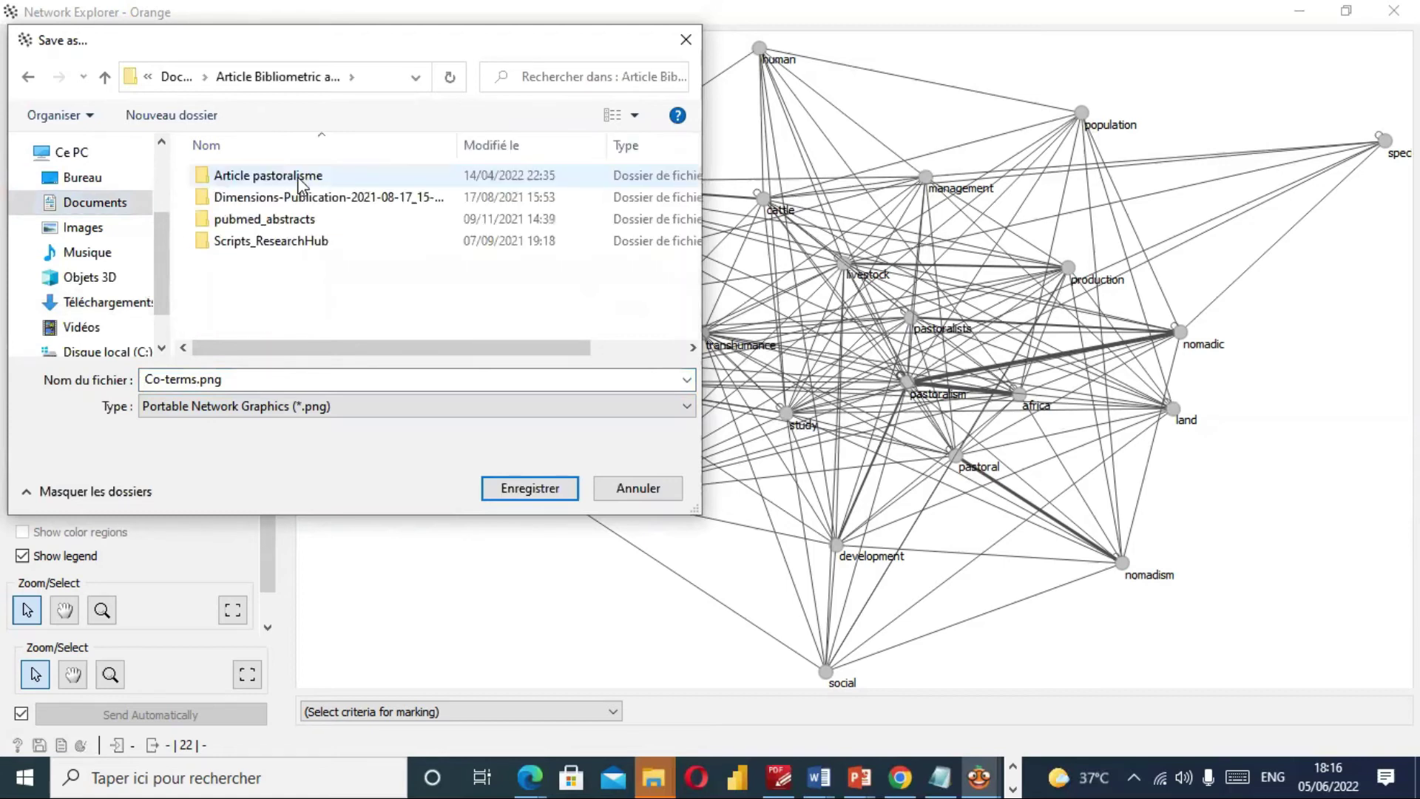
double_click(299, 178)
double_click(300, 178)
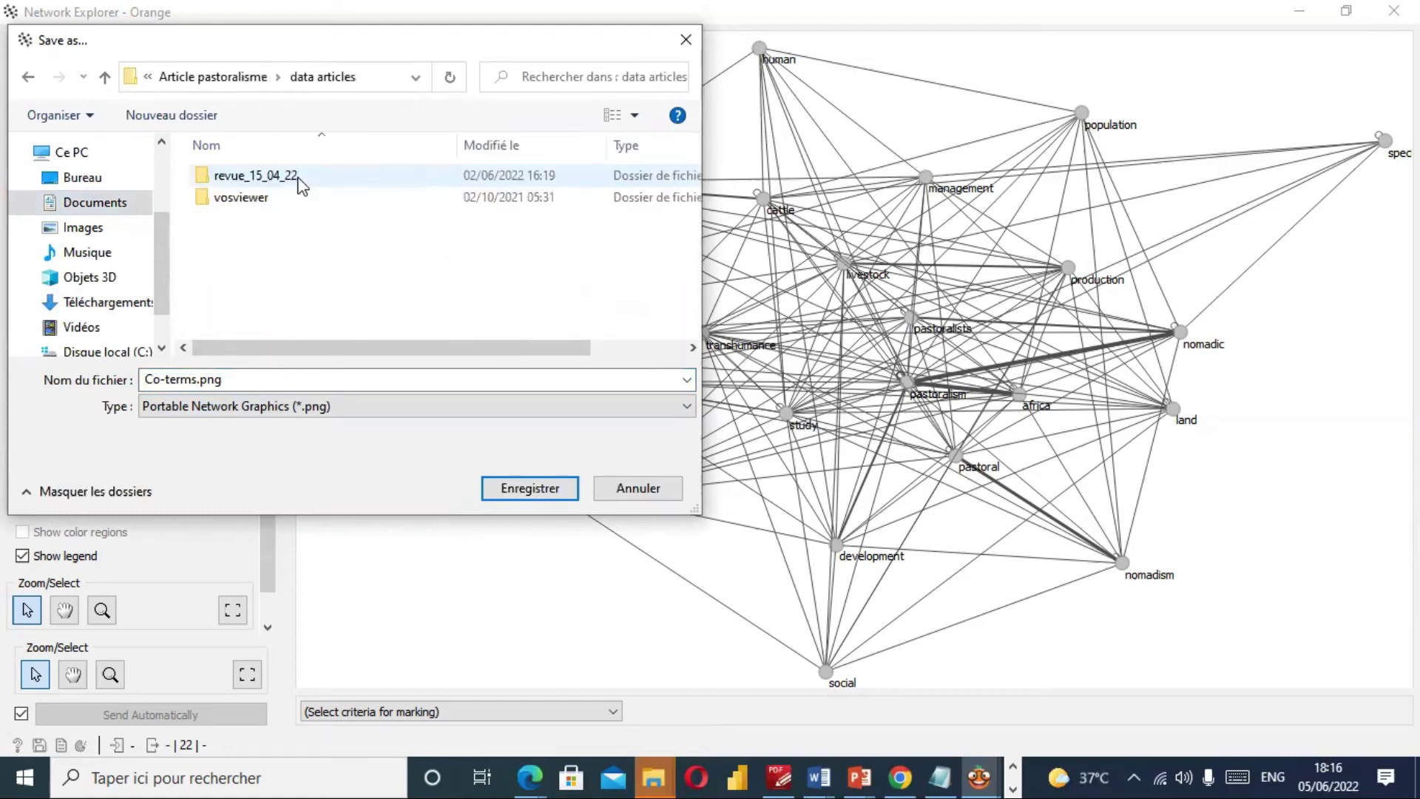
left_click(299, 185)
double_click(299, 181)
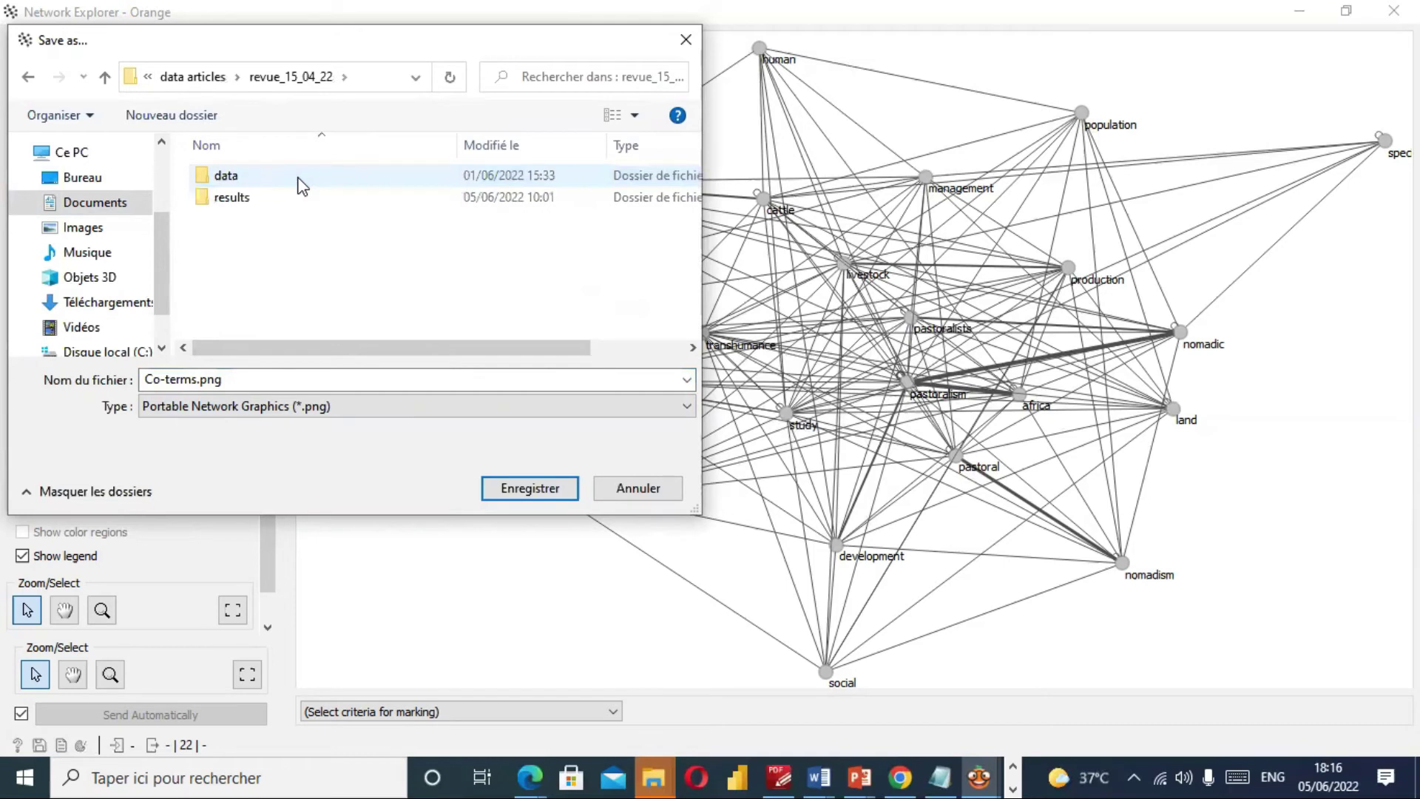
Save the network image Co-terms.png in the results subfolder of revue_15_04_22.
double_click(299, 184)
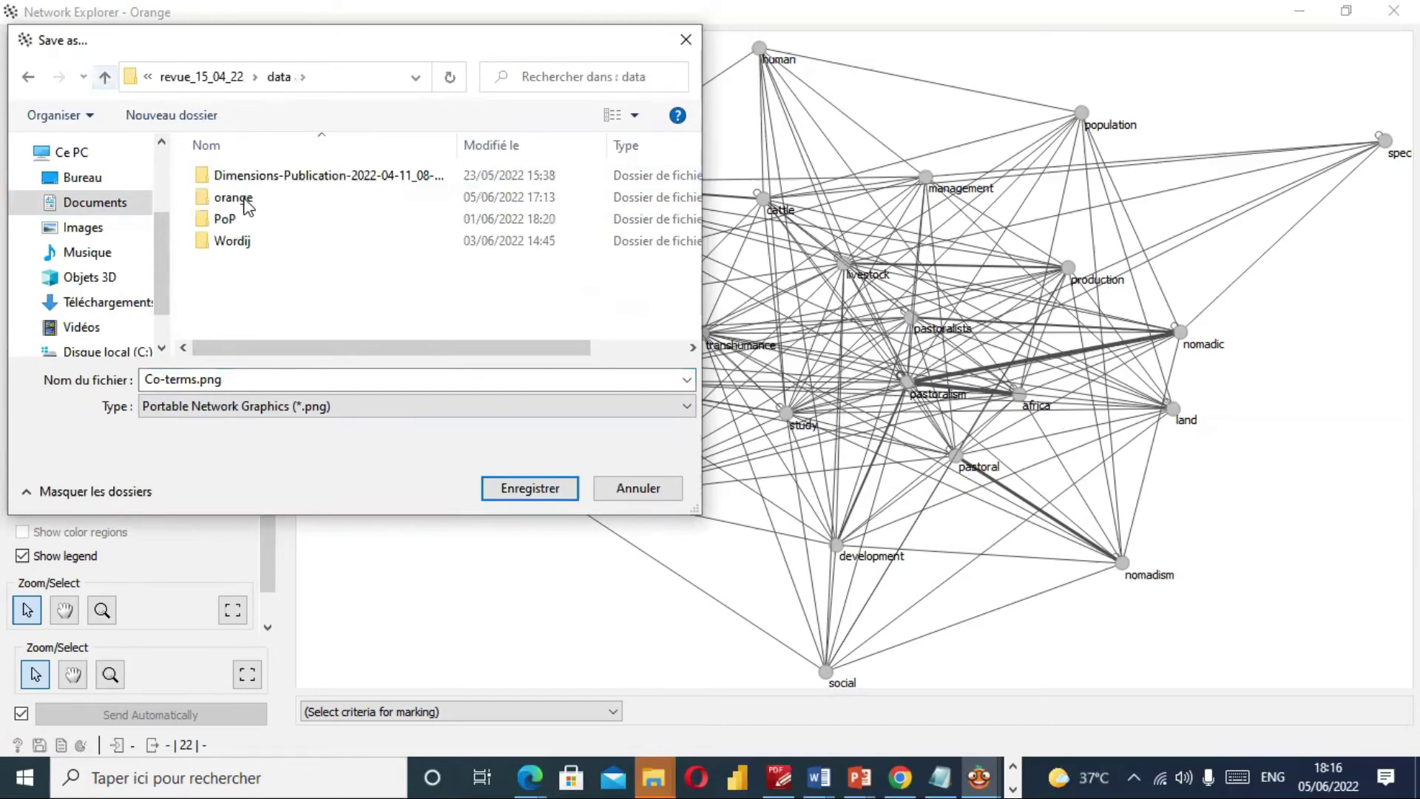
key("BackSpace")
left_click(247, 202)
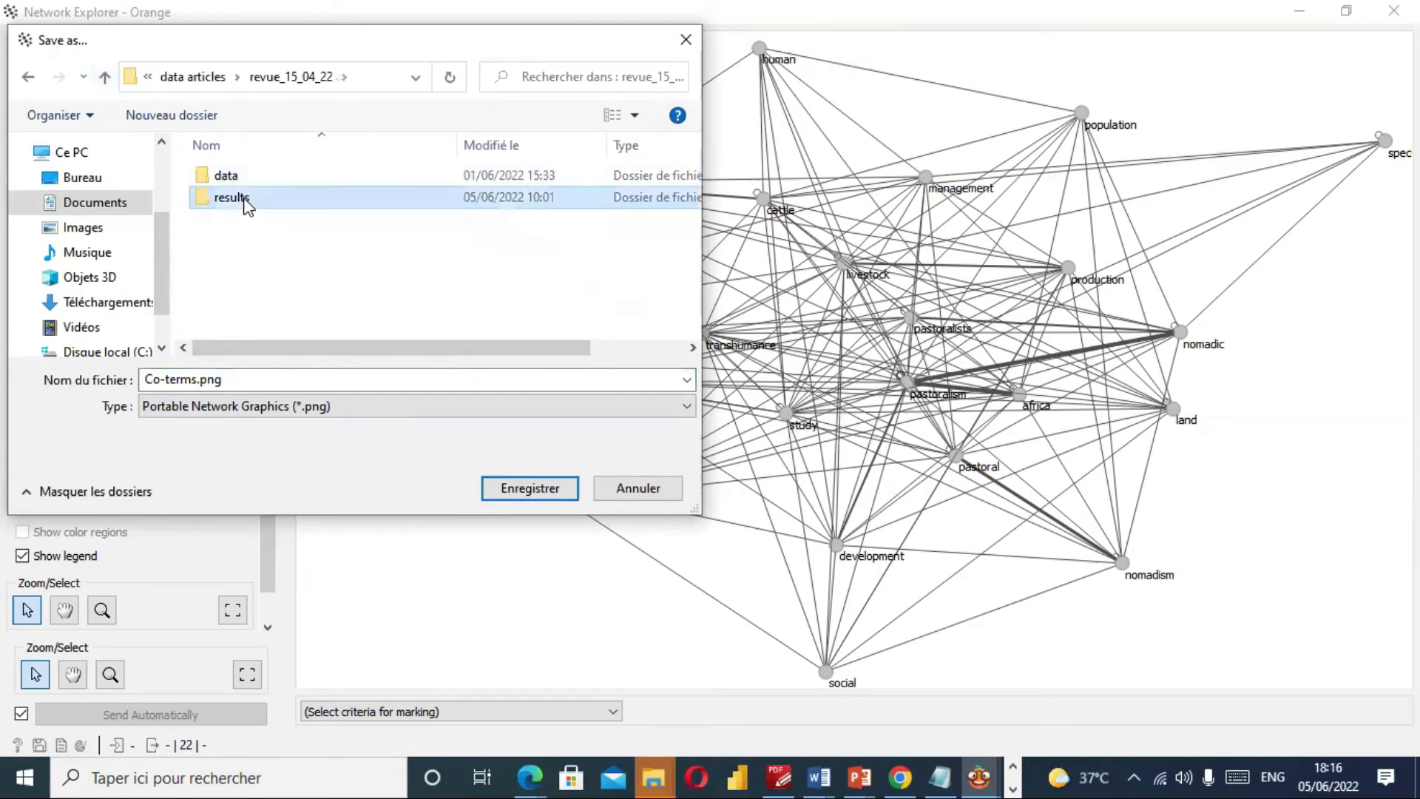
double_click(247, 203)
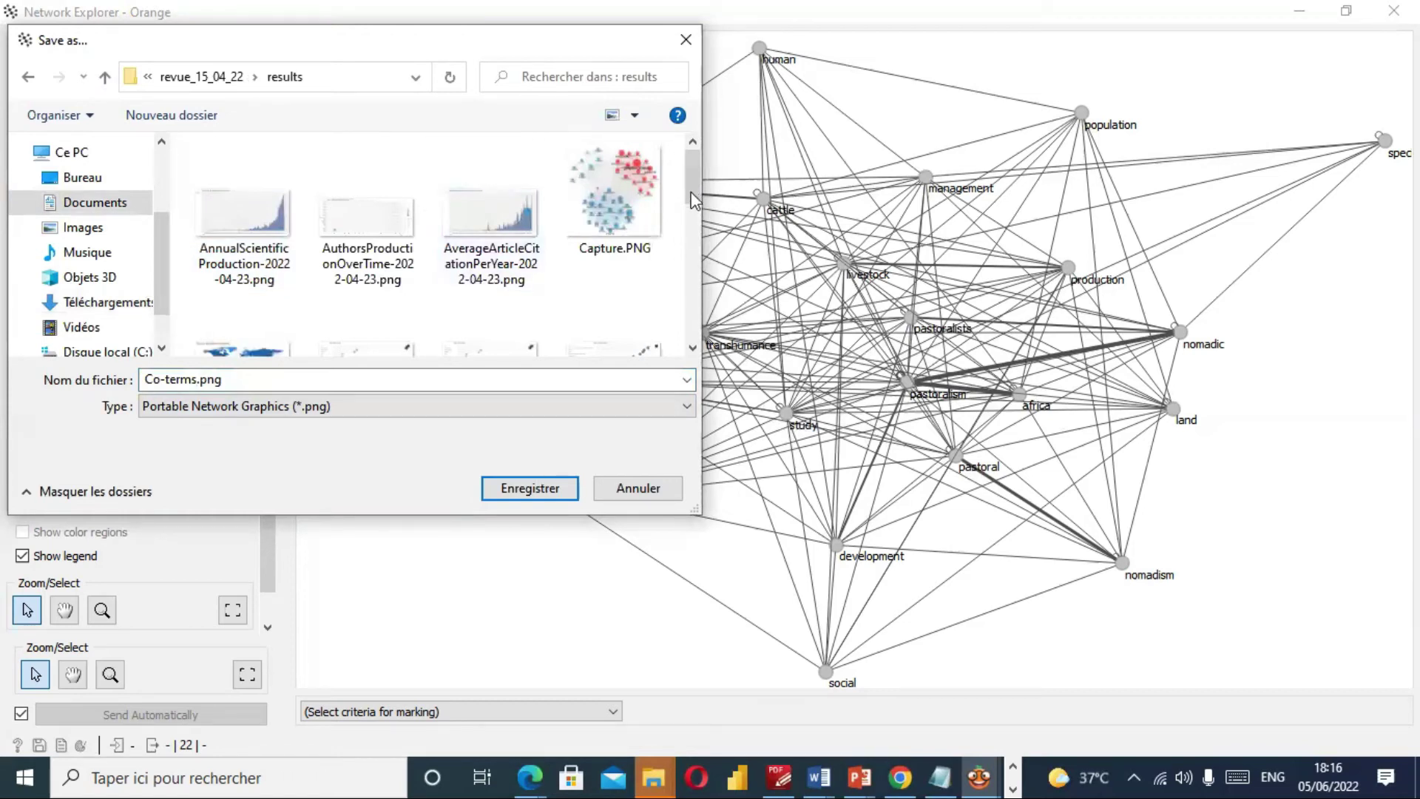
scroll(694, 244, "down", 2)
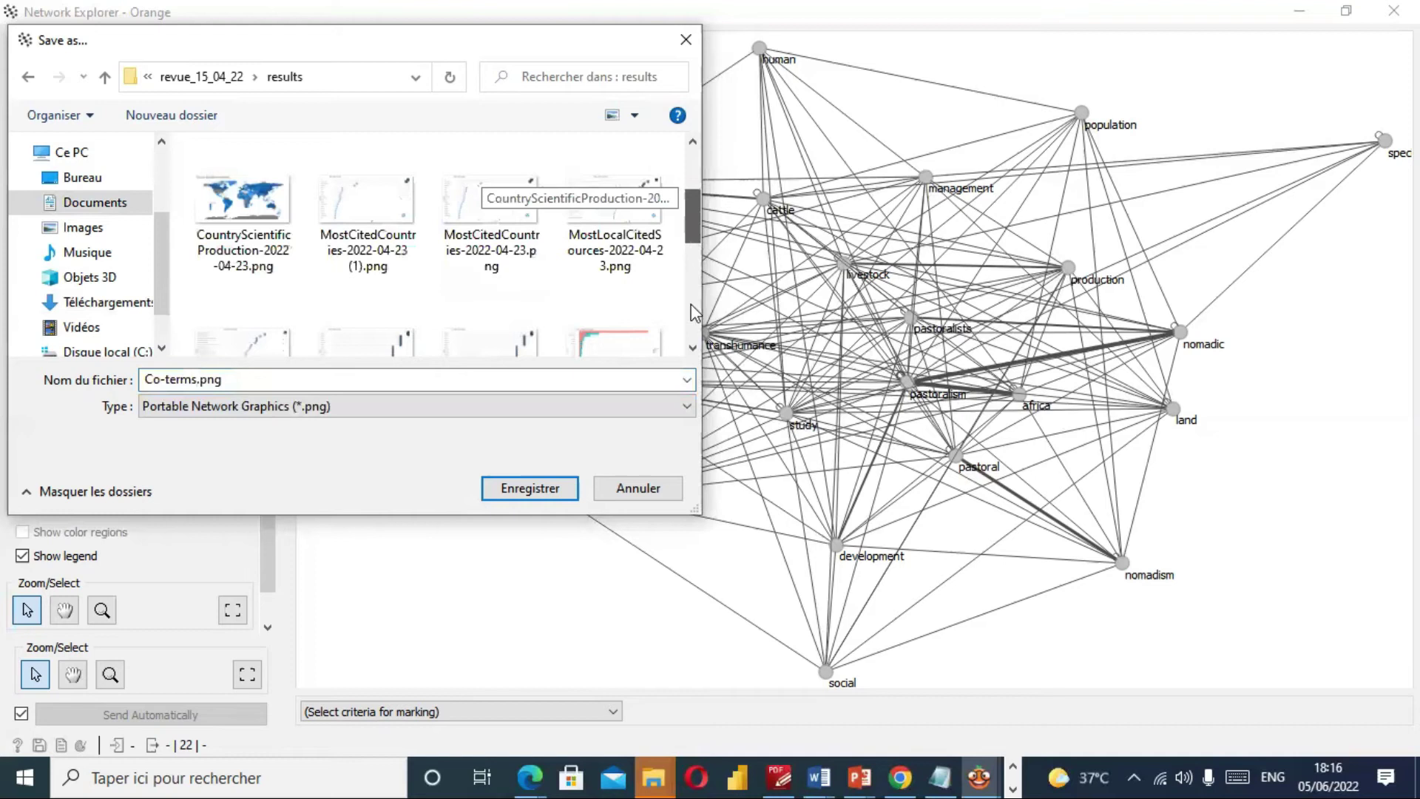
scroll(694, 310, "down", 3)
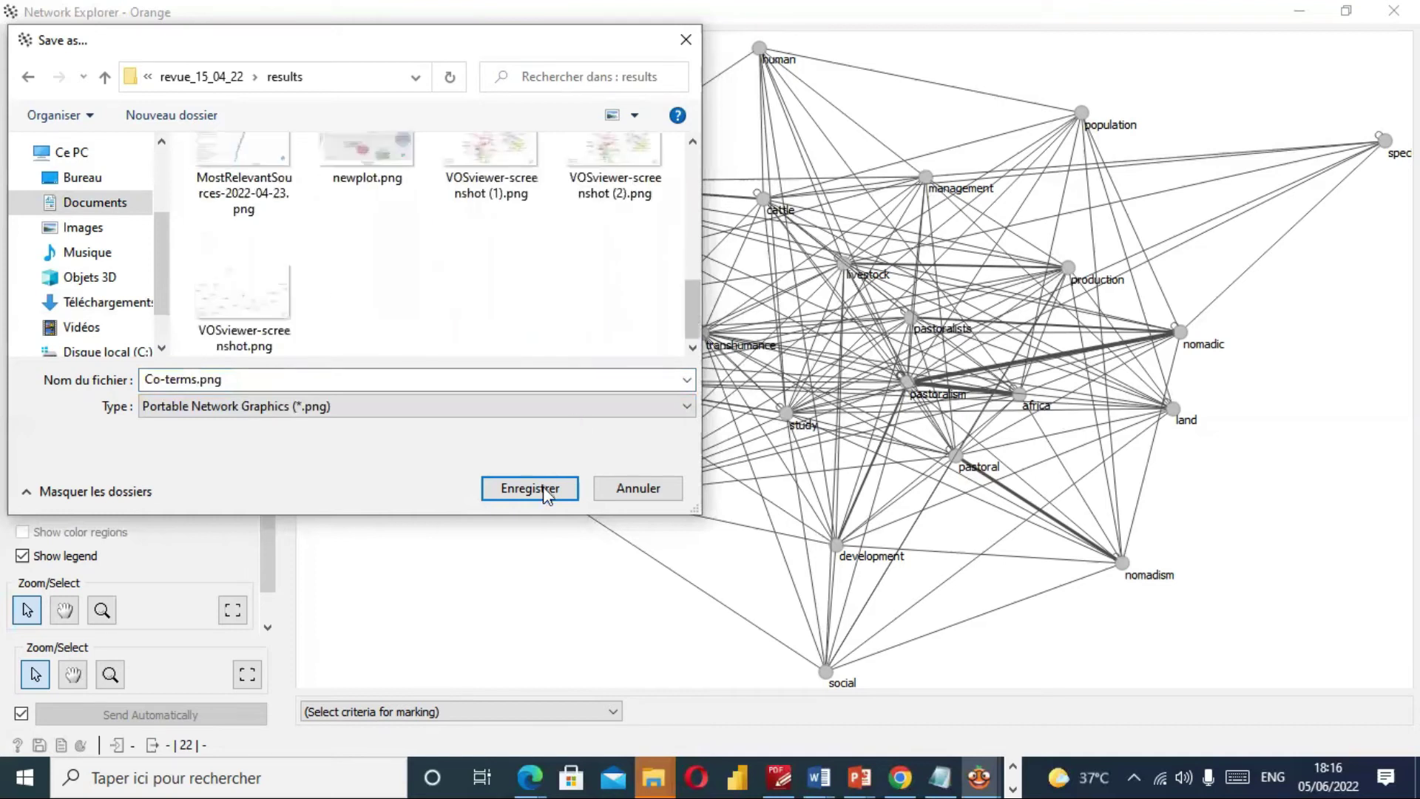
left_click(529, 488)
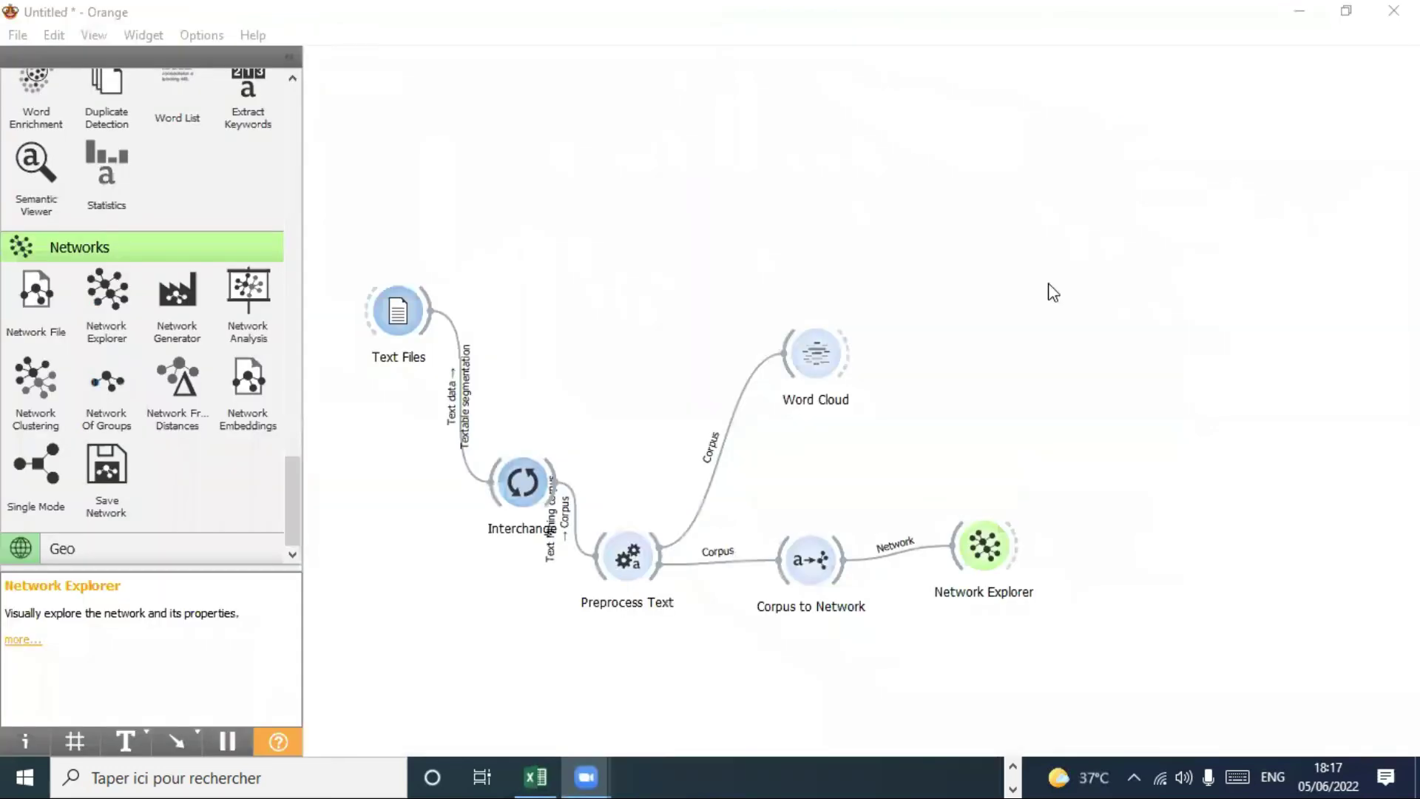
Switch to the orange data folder in File Explorer, look over its files, and return to the Orange workflow.
left_click(1090, 395)
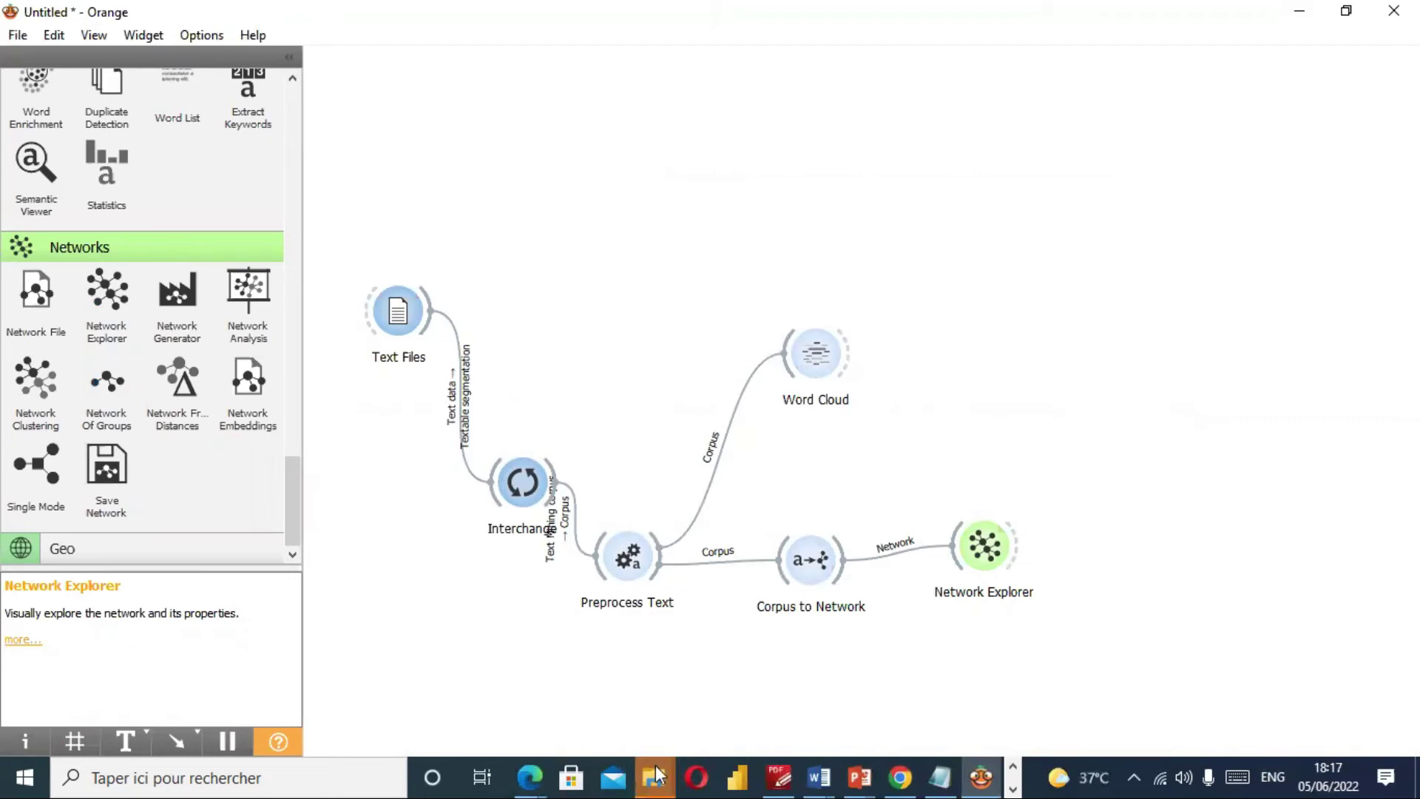
mouse_move(656, 774)
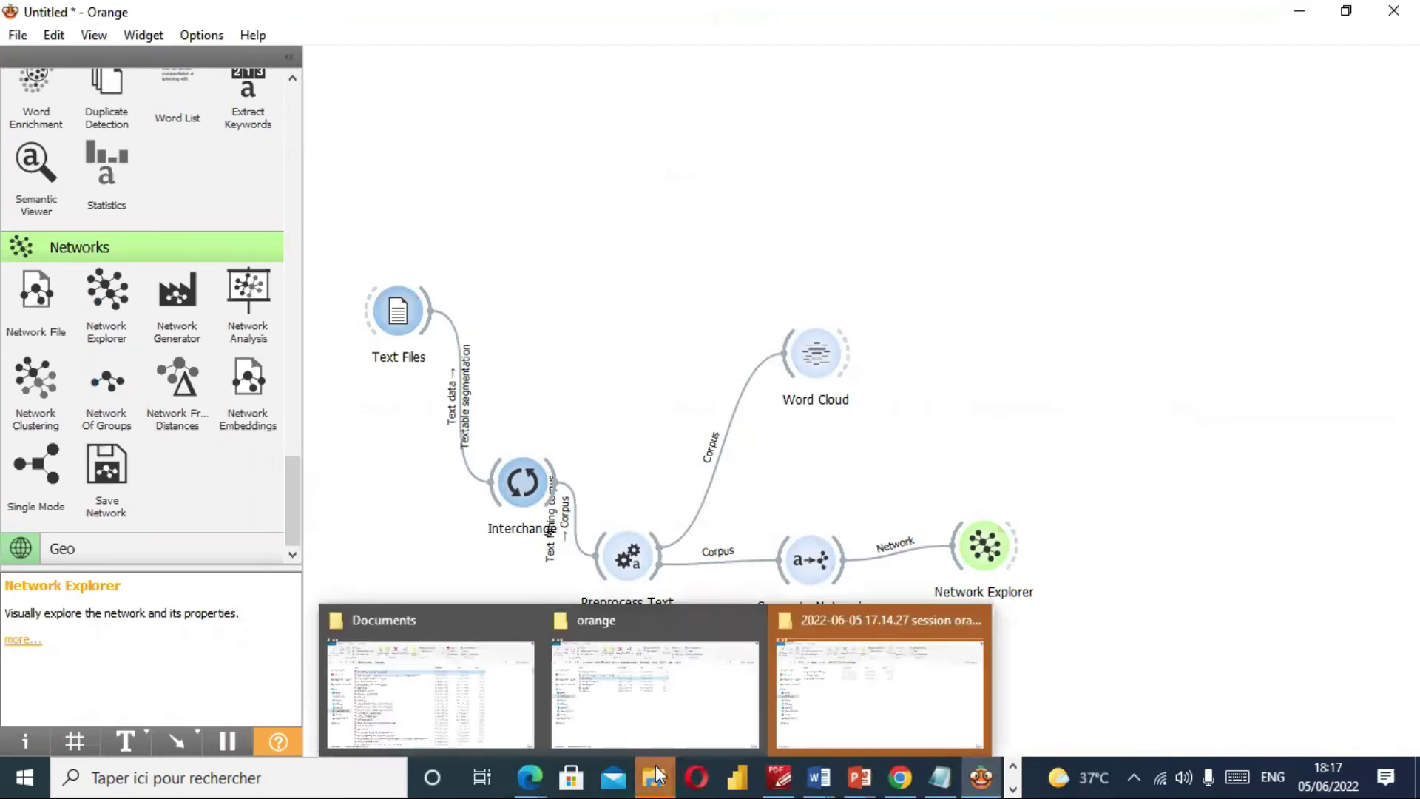
left_click(672, 693)
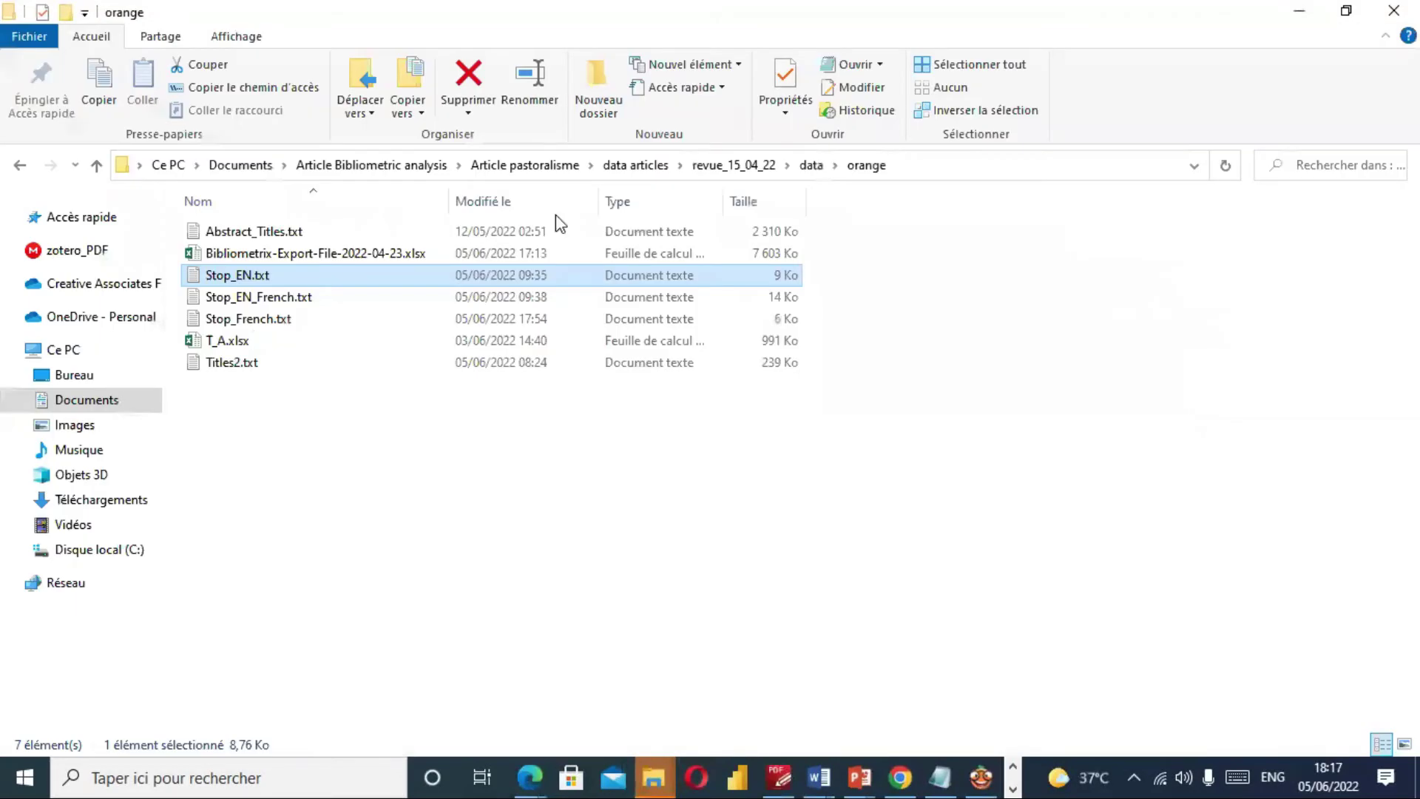
left_click(1303, 13)
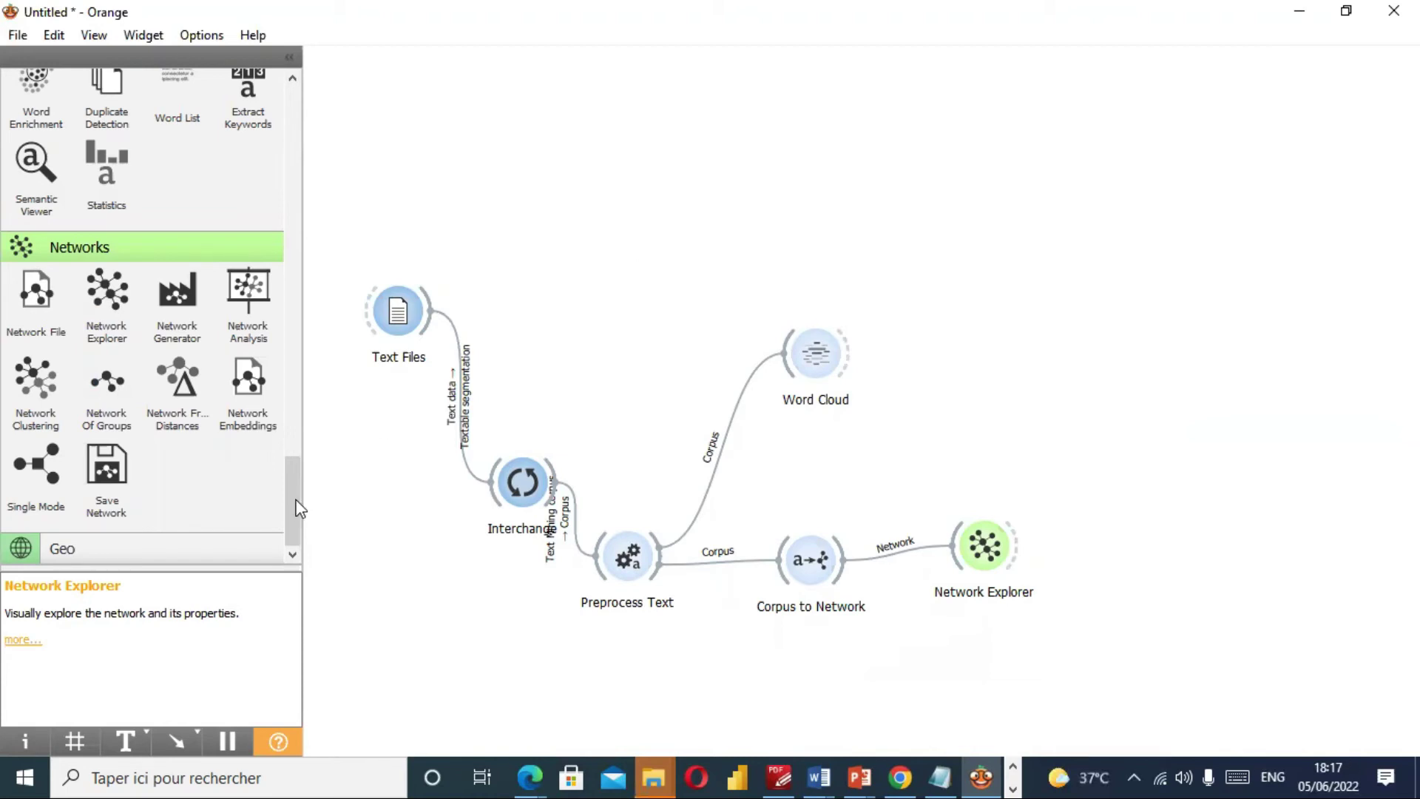
Collapse the Textable, Text Mining and Networks categories in the widget toolbox.
scroll(300, 472, "up", 14)
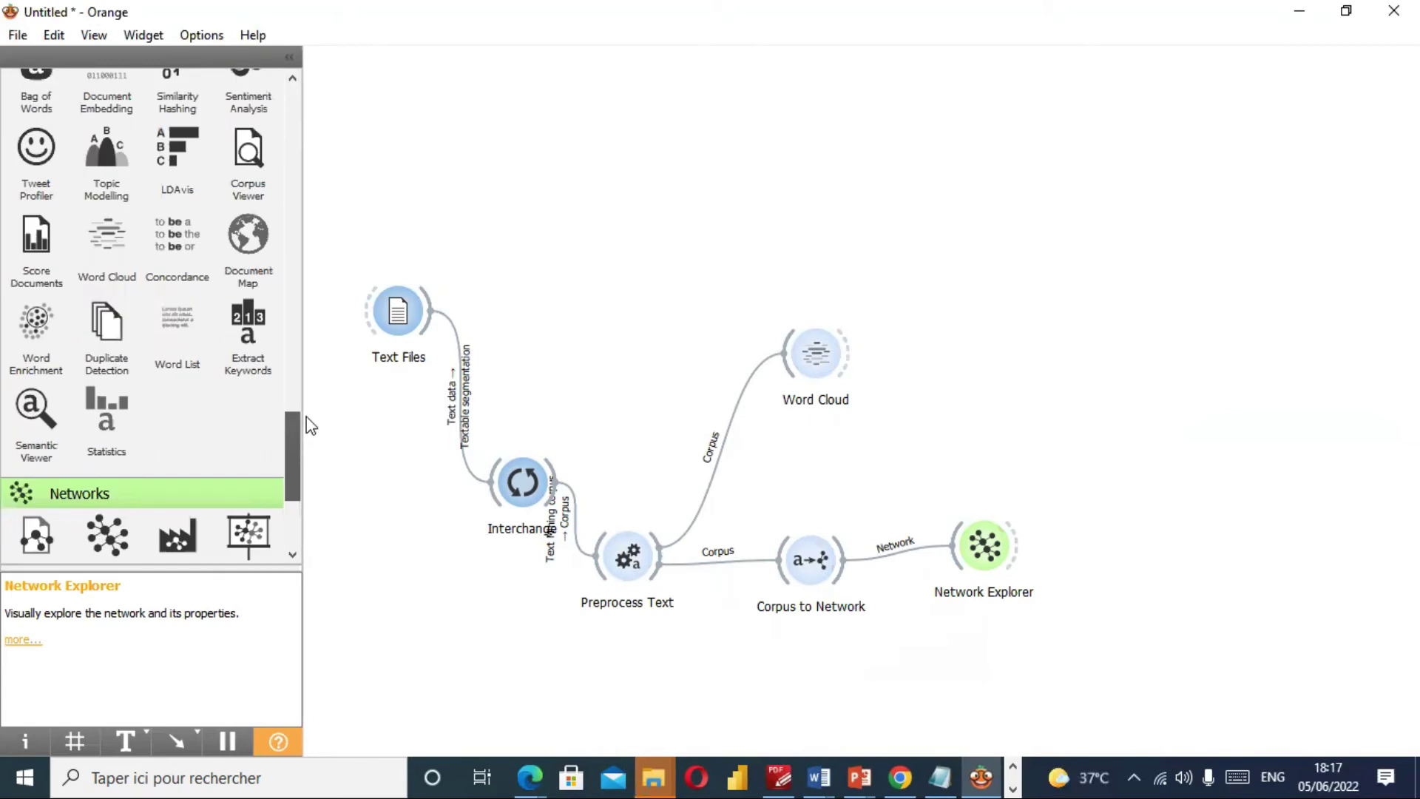
scroll(308, 414, "up", 10)
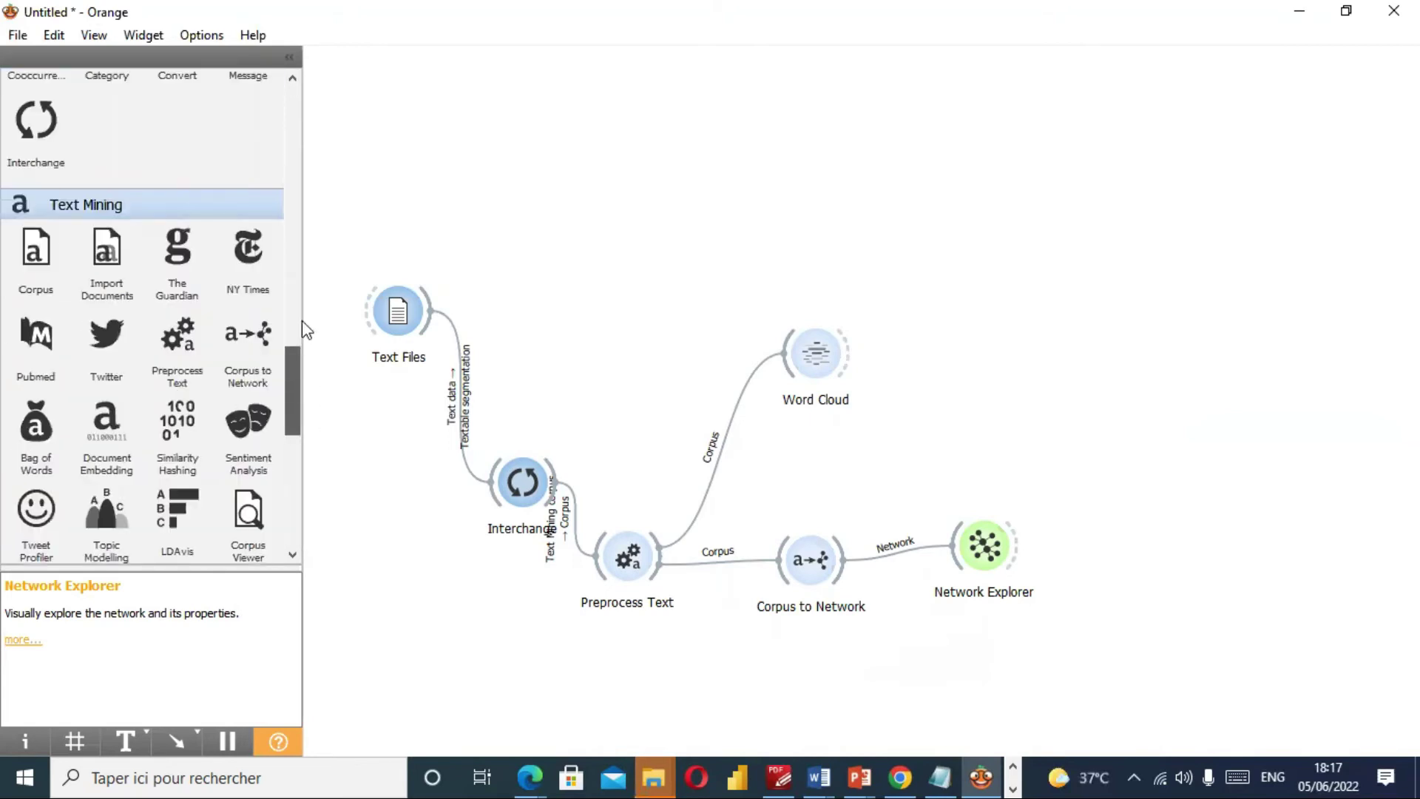
scroll(302, 322, "up", 8)
scroll(304, 259, "up", 12)
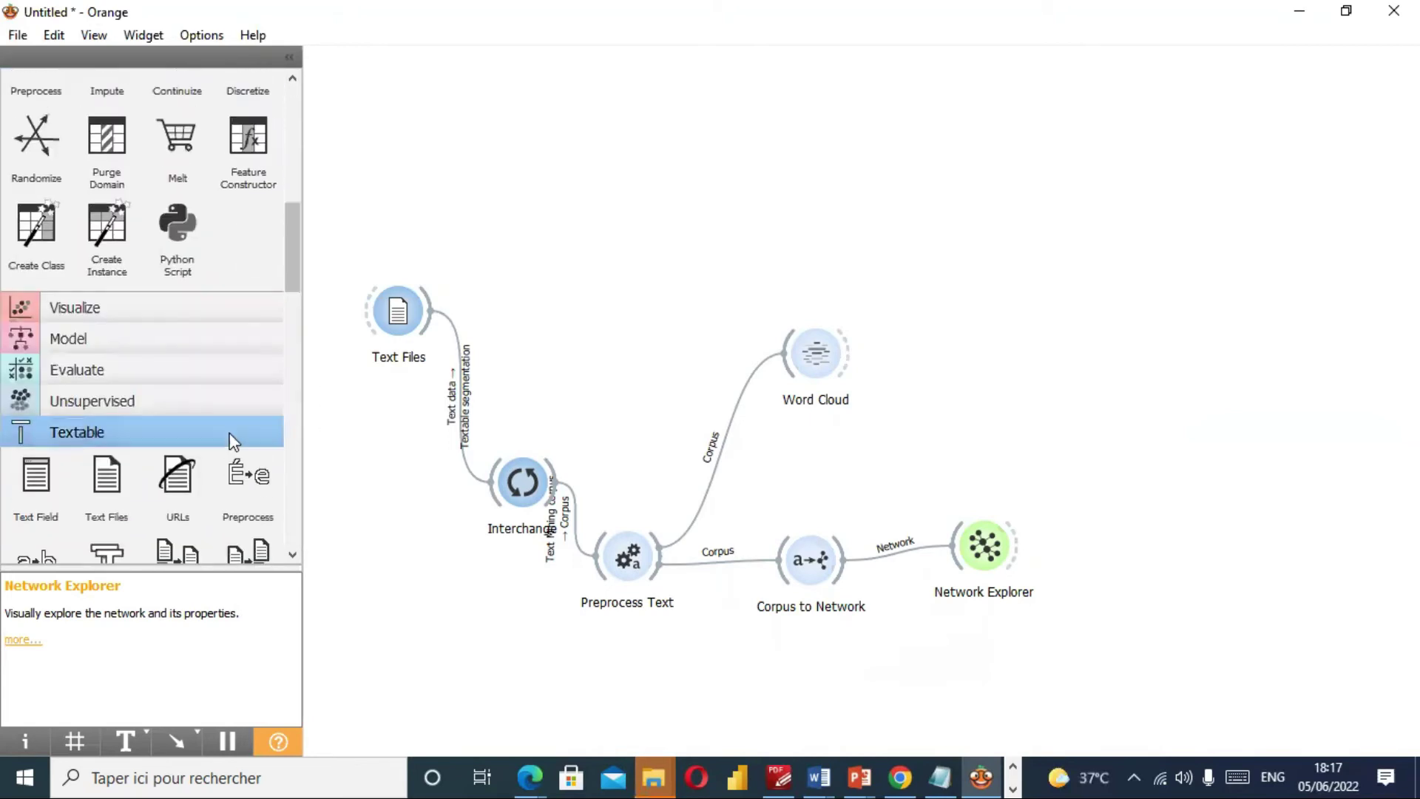
left_click(231, 441)
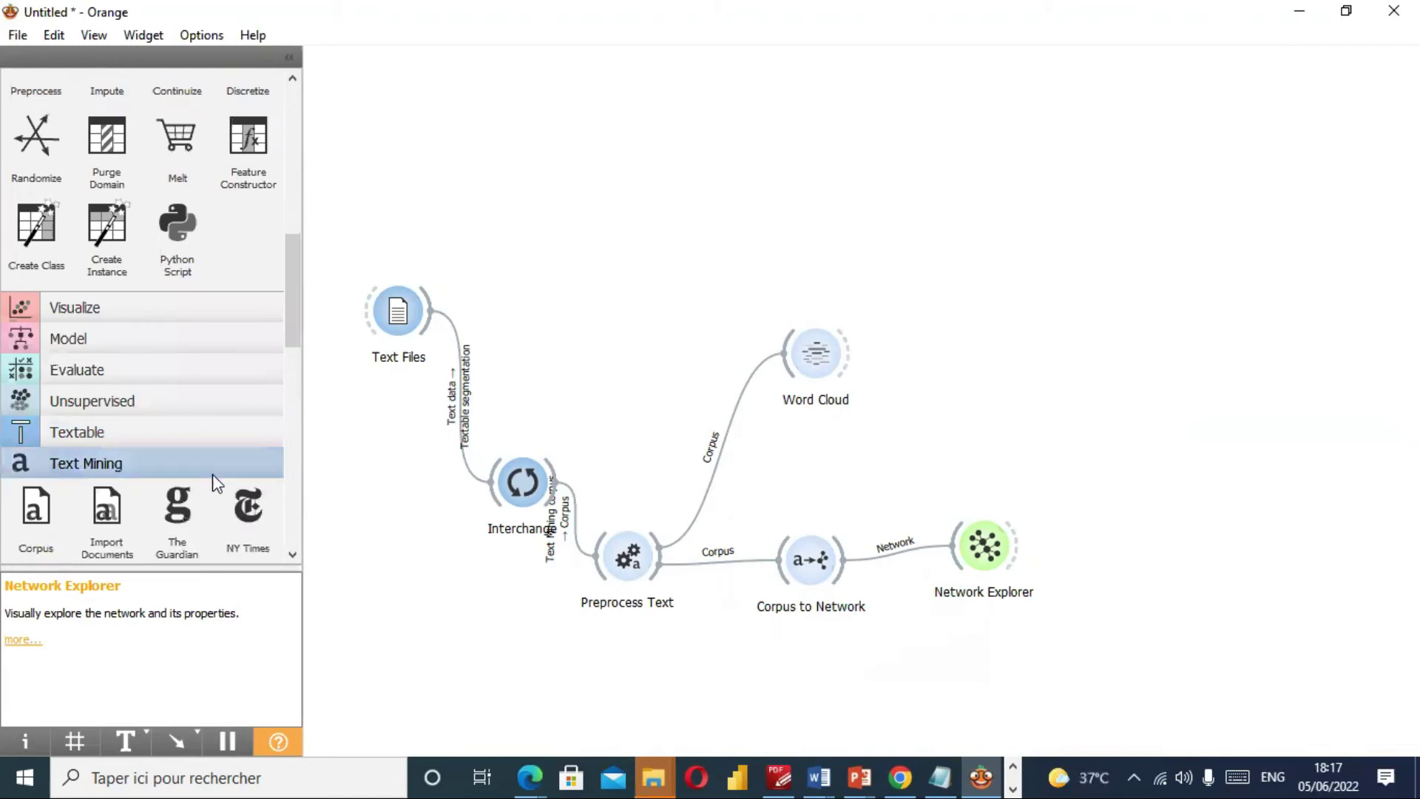
left_click(211, 502)
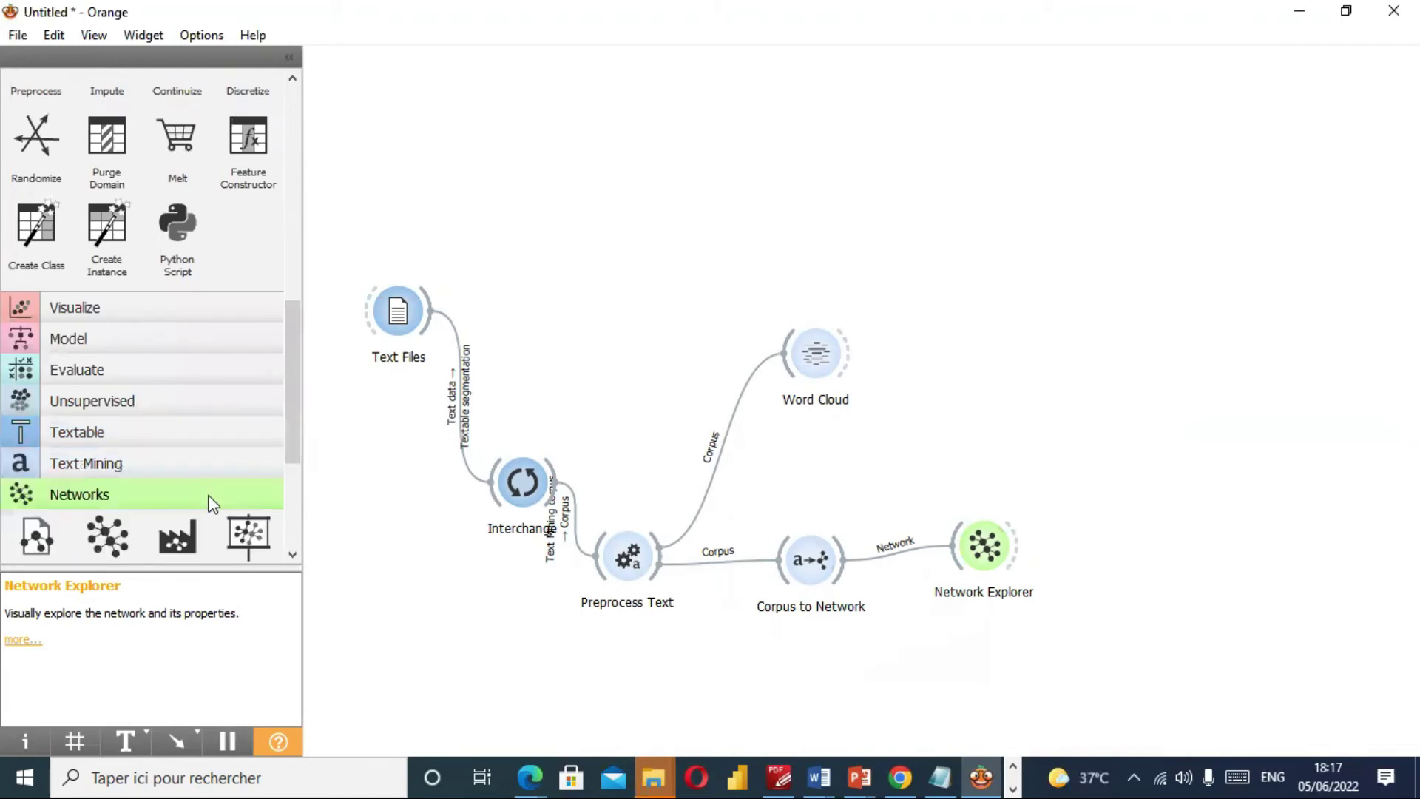
left_click(212, 503)
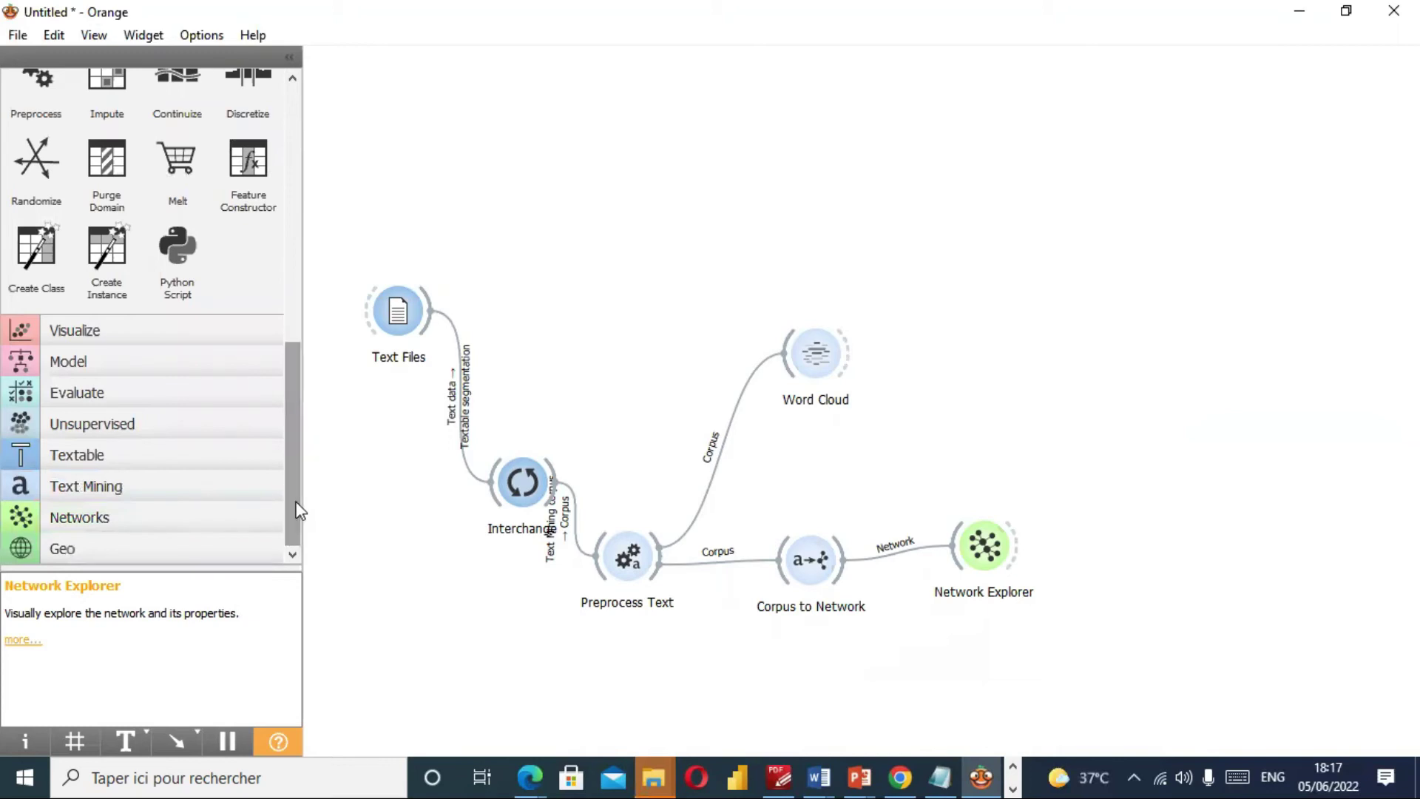
Expand the Text Mining category again and review the widgets it offers, from Corpus to Statistics.
left_click(246, 494)
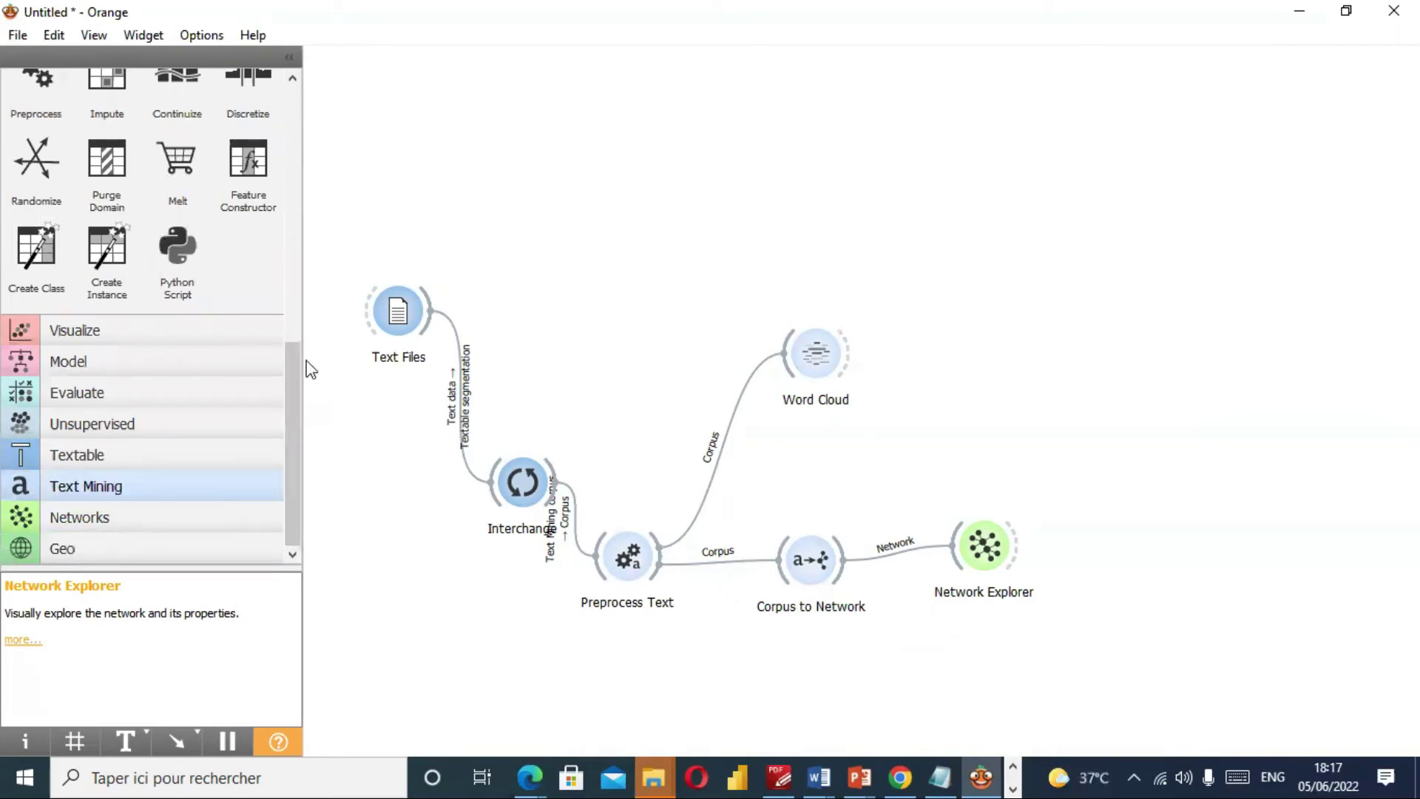
scroll(294, 369, "down", 1)
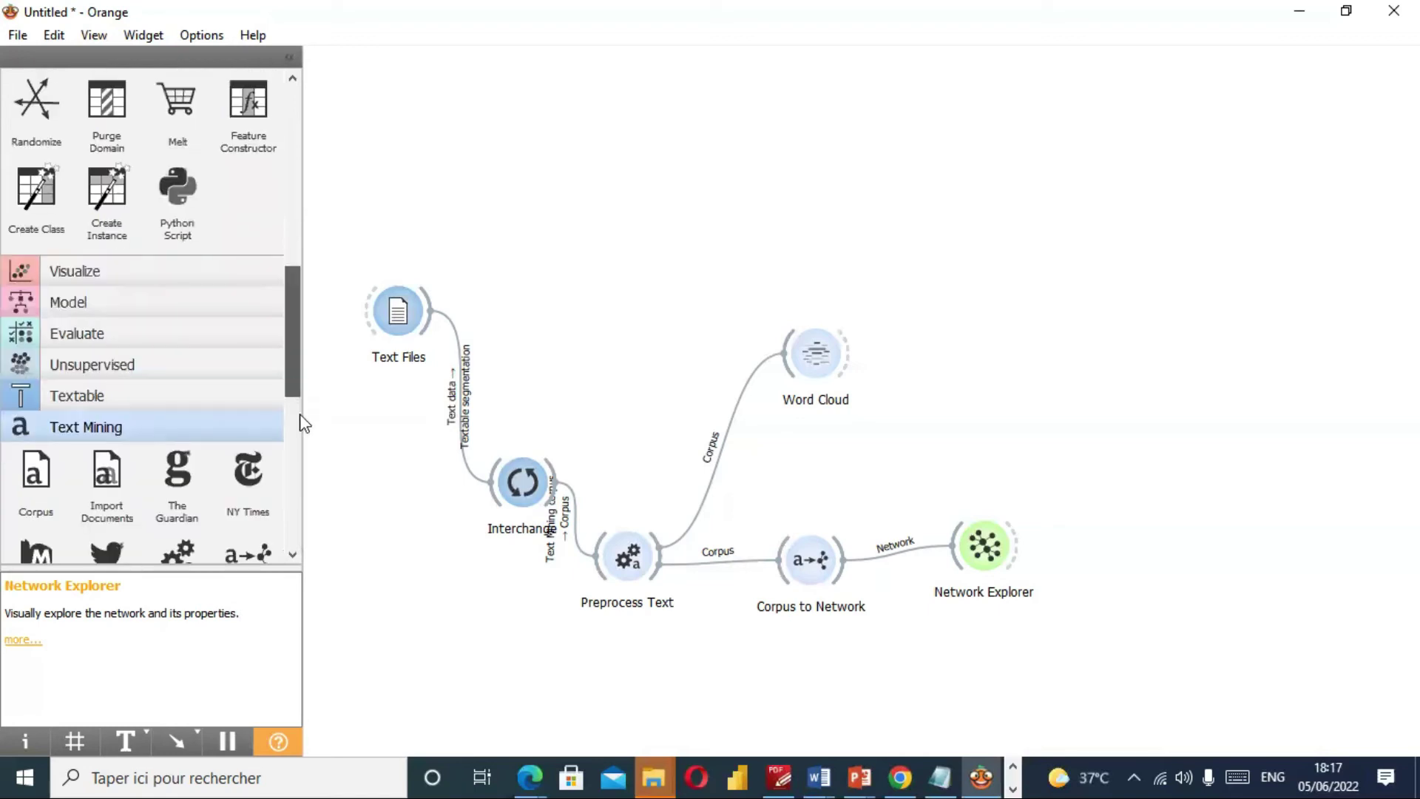
scroll(300, 444, "down", 3)
scroll(303, 466, "down", 3)
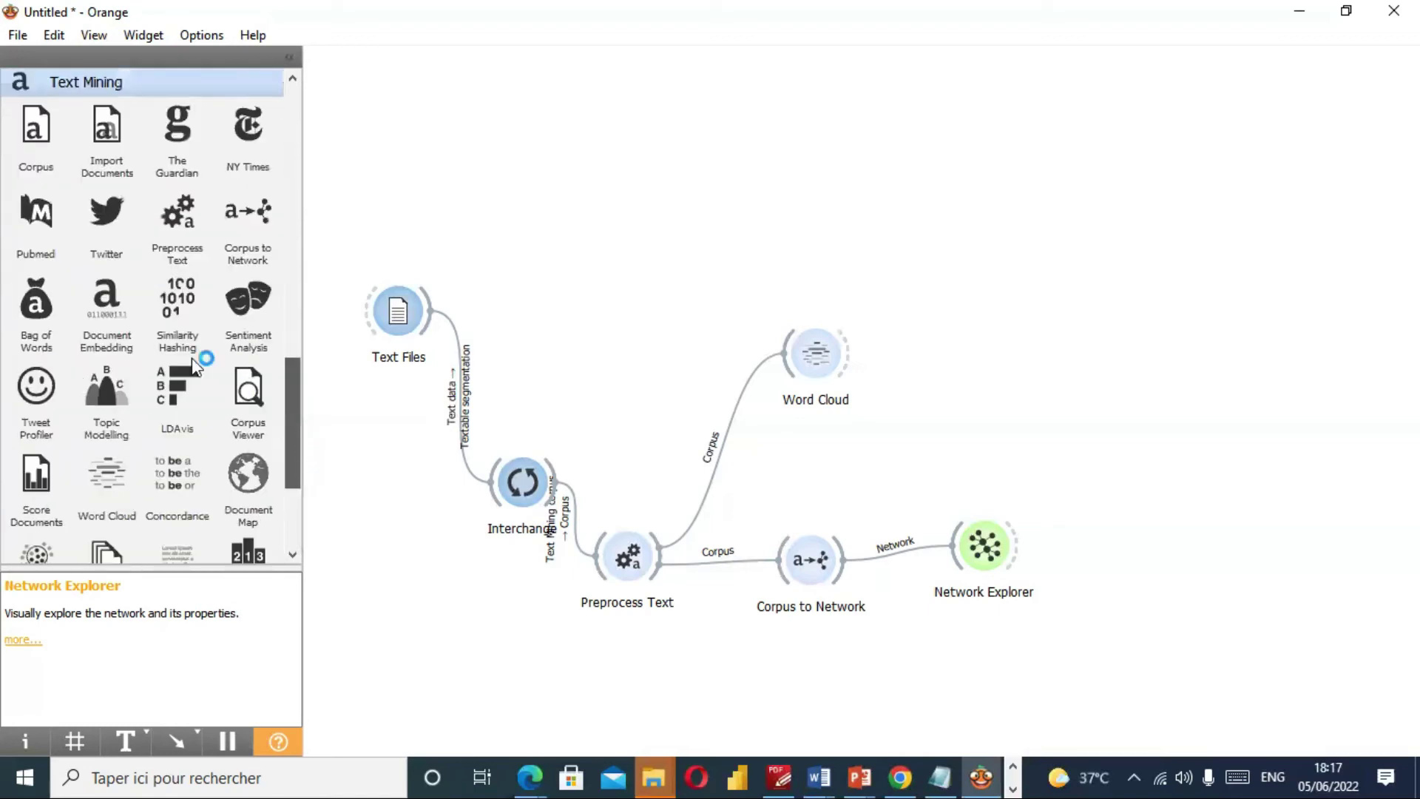
scroll(207, 358, "down", 1)
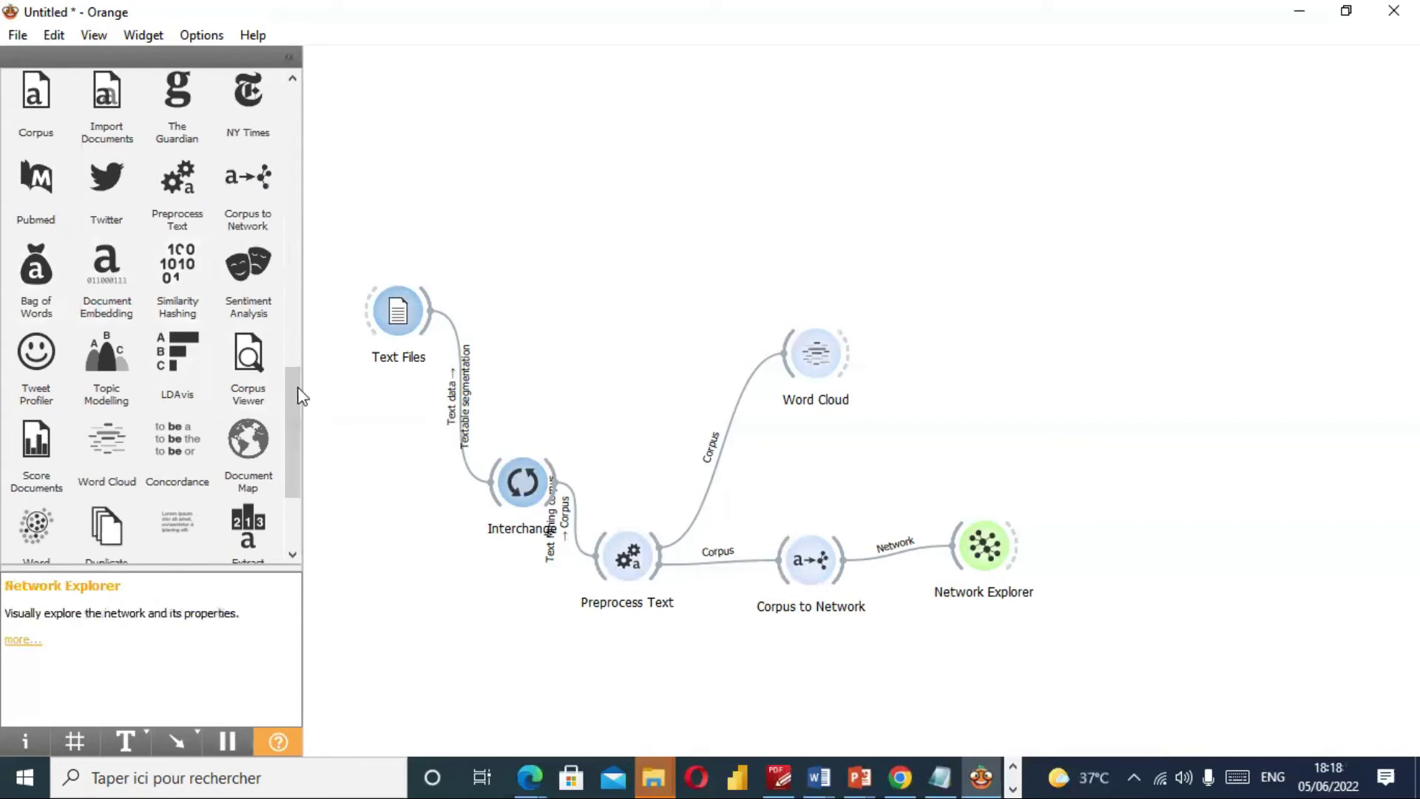
scroll(300, 427, "down", 2)
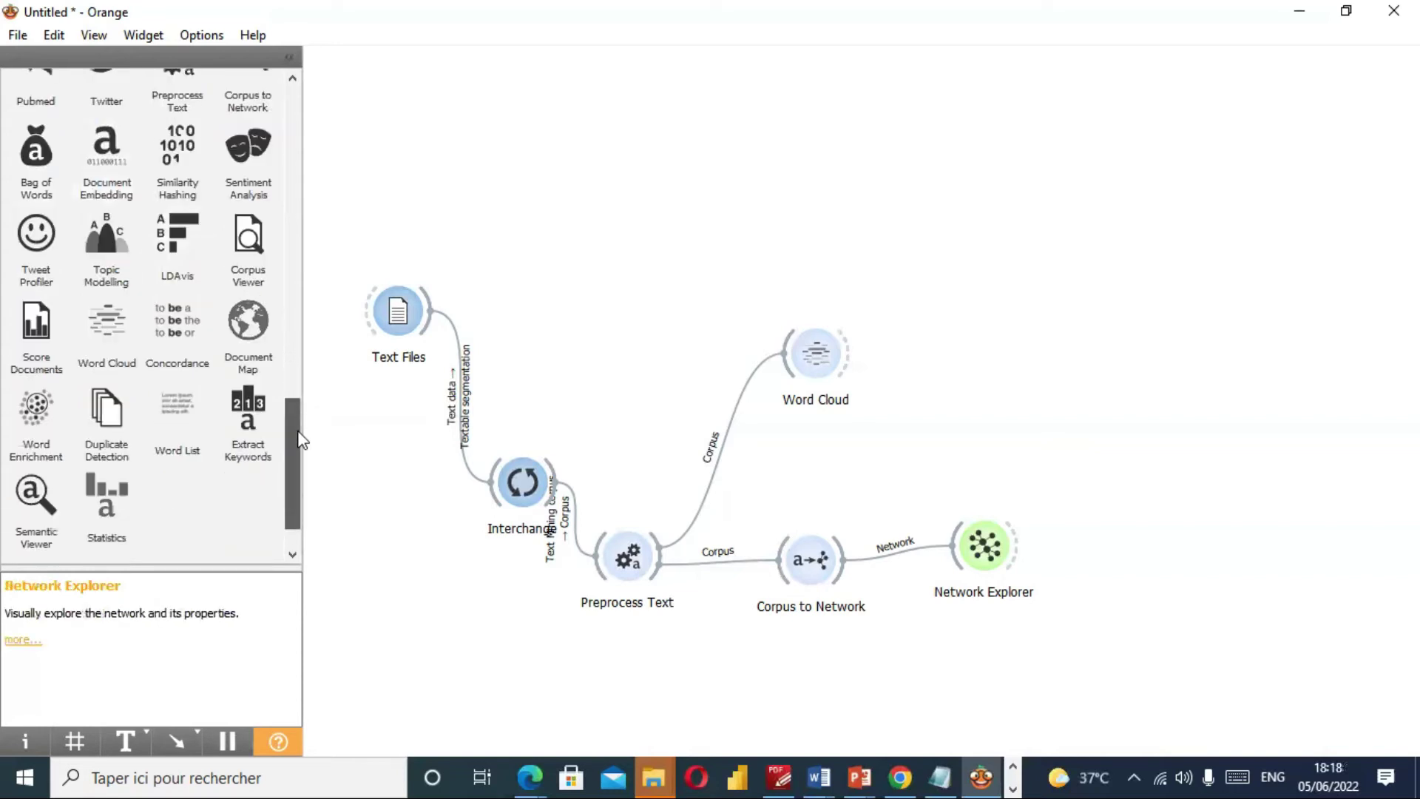
scroll(299, 438, "down", 1)
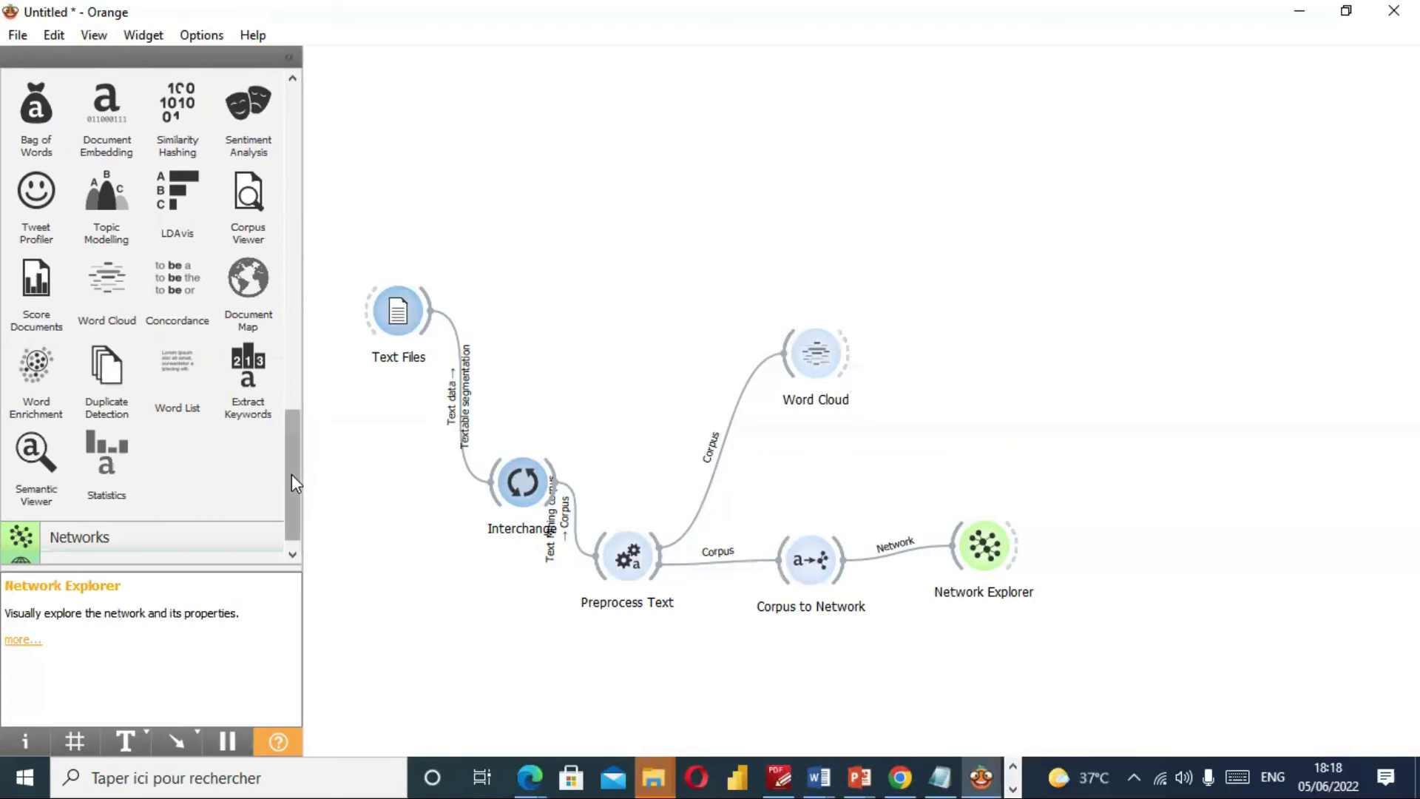
scroll(298, 390, "up", 8)
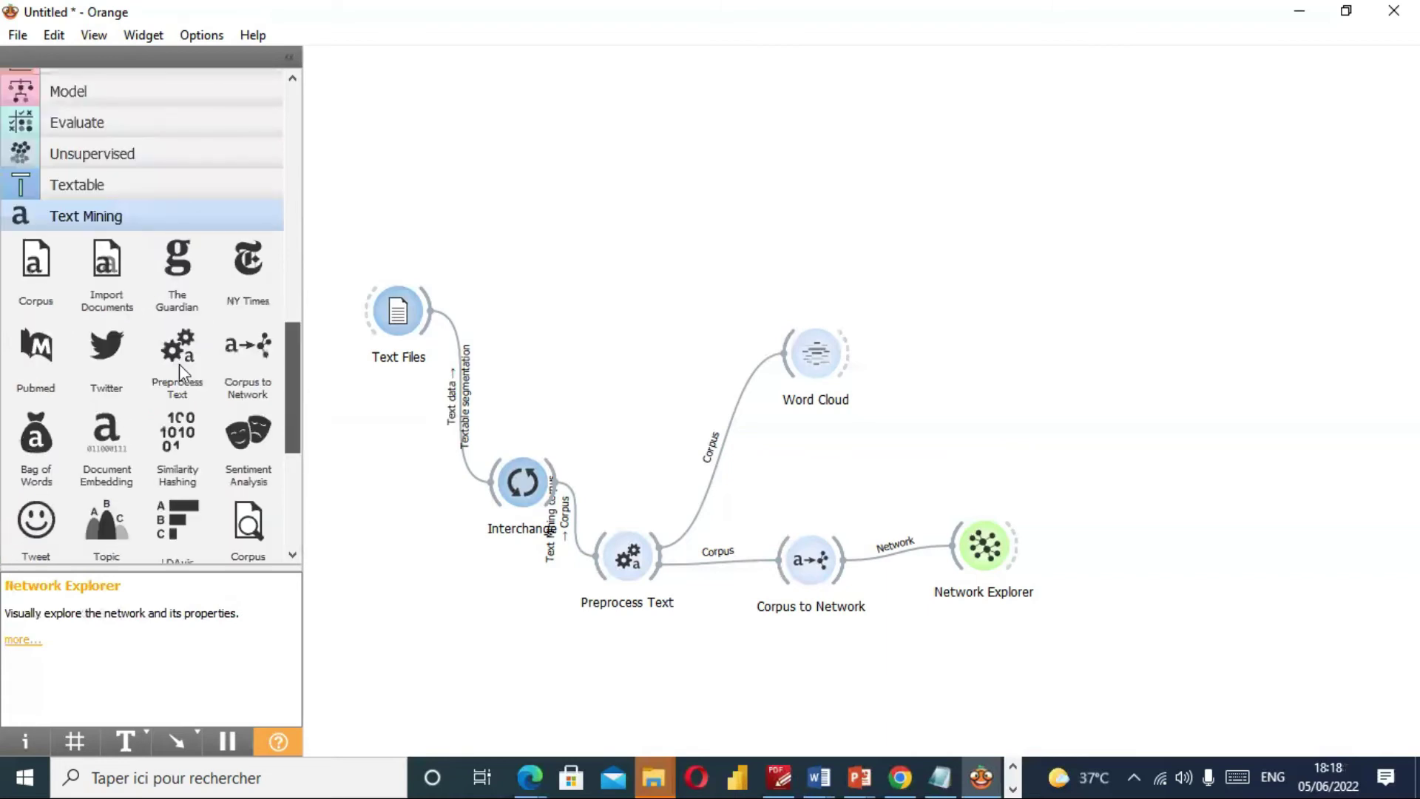
scroll(179, 364, "up", 1)
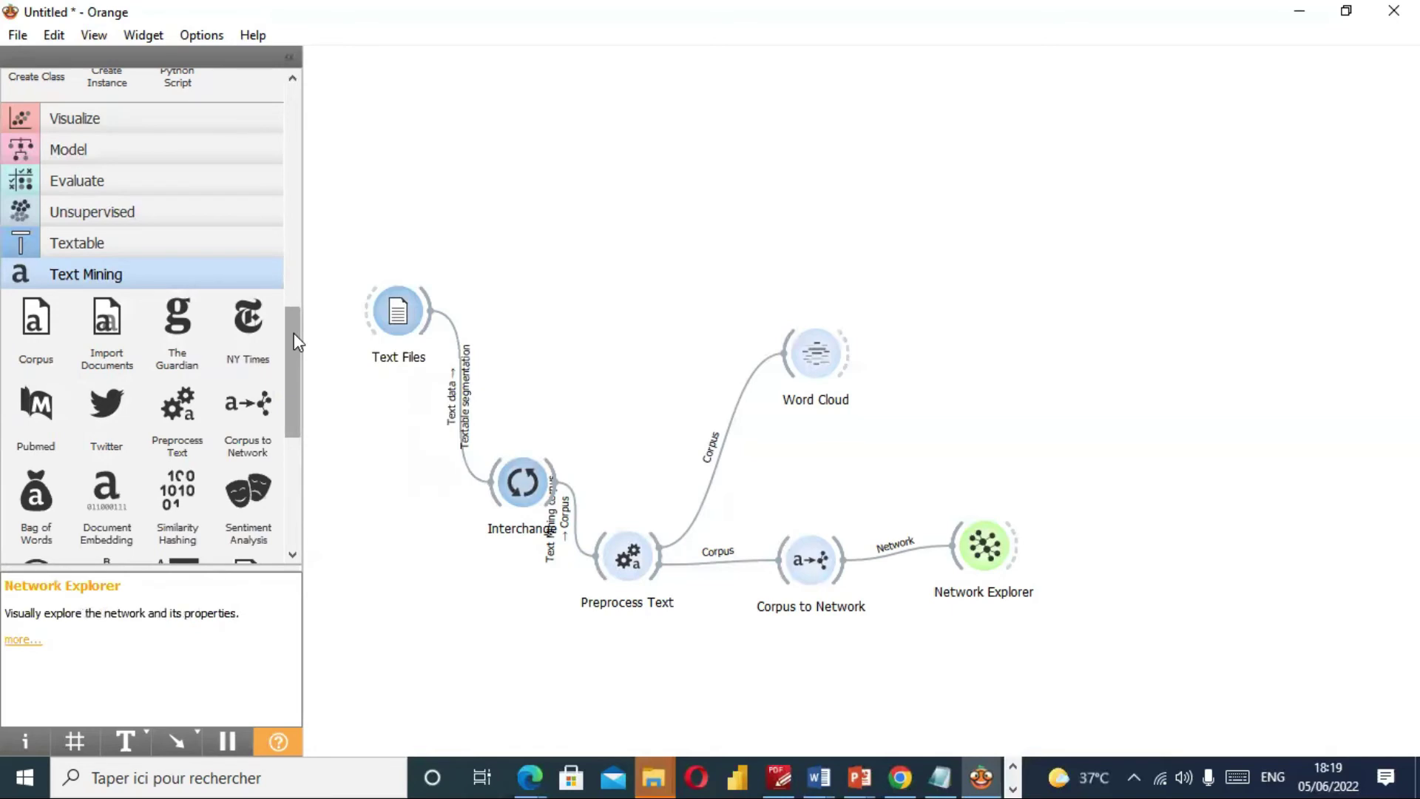
left_click_drag(297, 342, 303, 421)
scroll(304, 422, "down", 1)
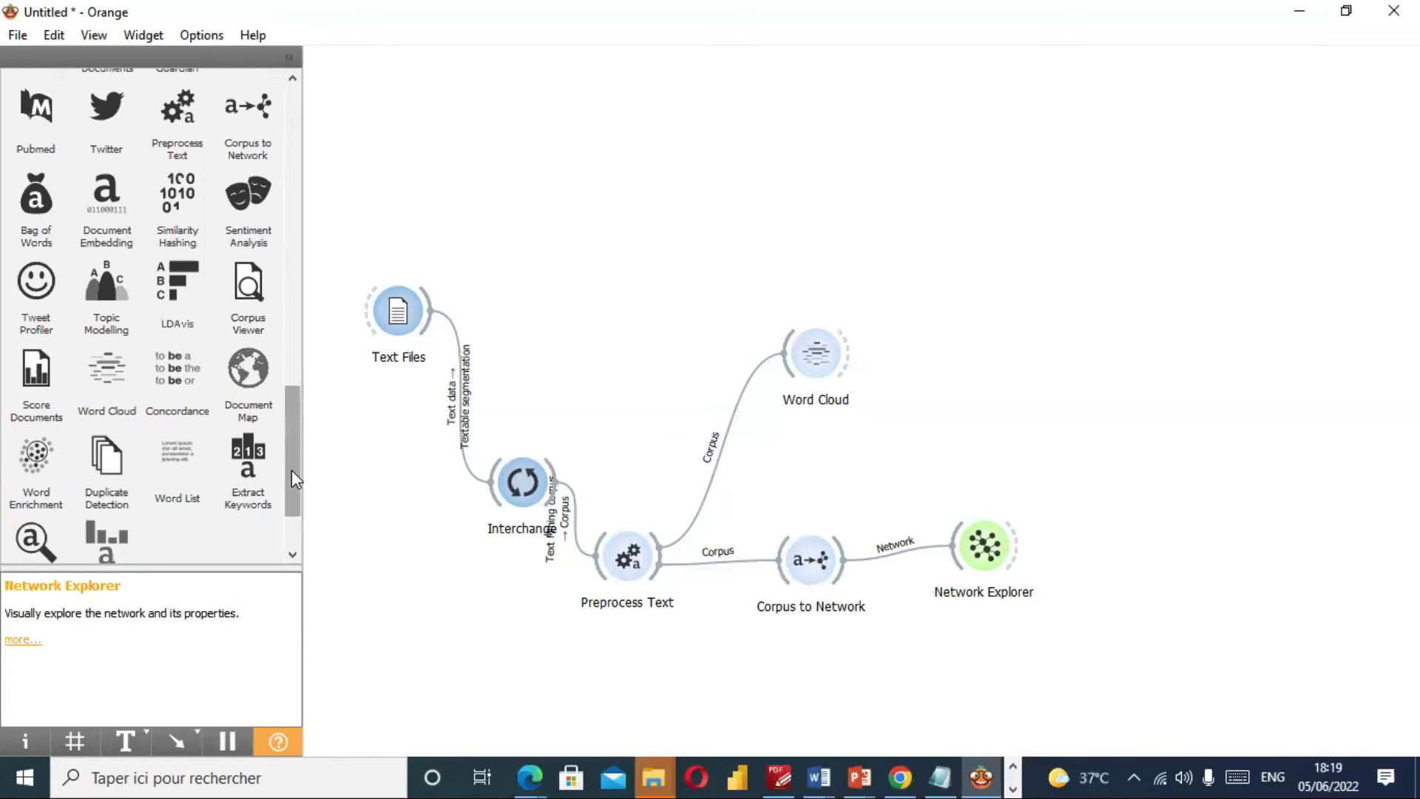
scroll(291, 471, "down", 2)
scroll(292, 471, "down", 1)
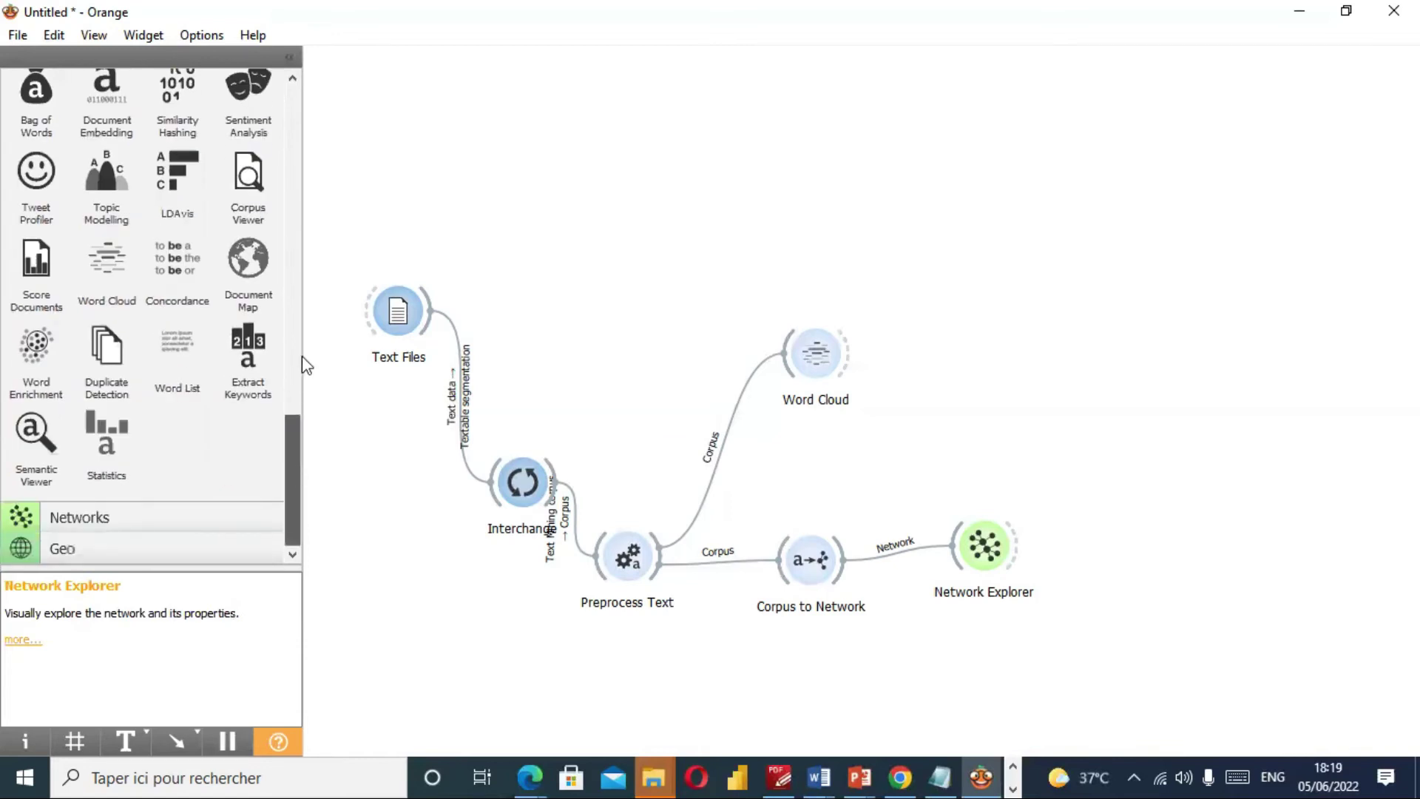
scroll(296, 355, "up", 5)
Collapse the Text Mining category and look over the Transform widgets.
left_click(225, 306)
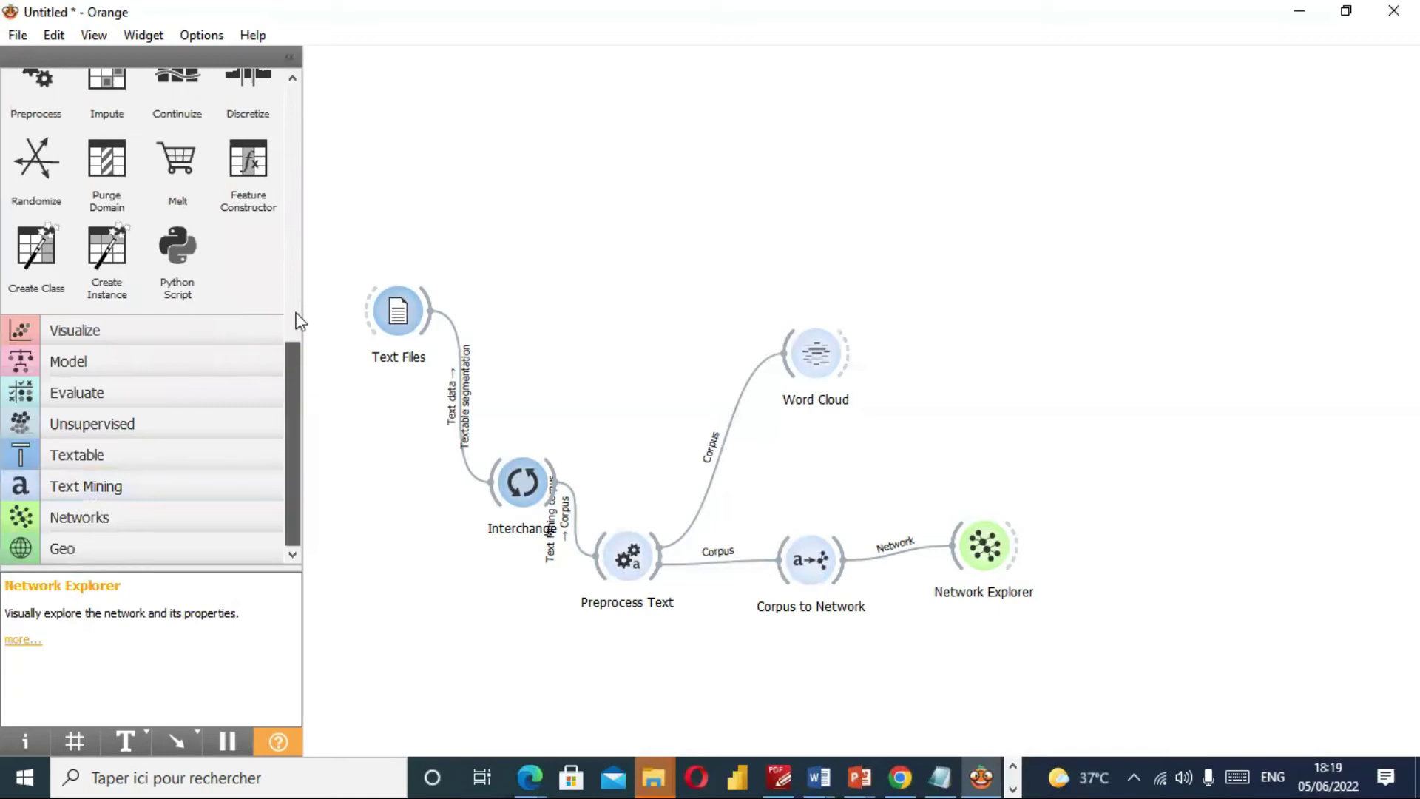
scroll(299, 318, "up", 1)
scroll(296, 255, "up", 2)
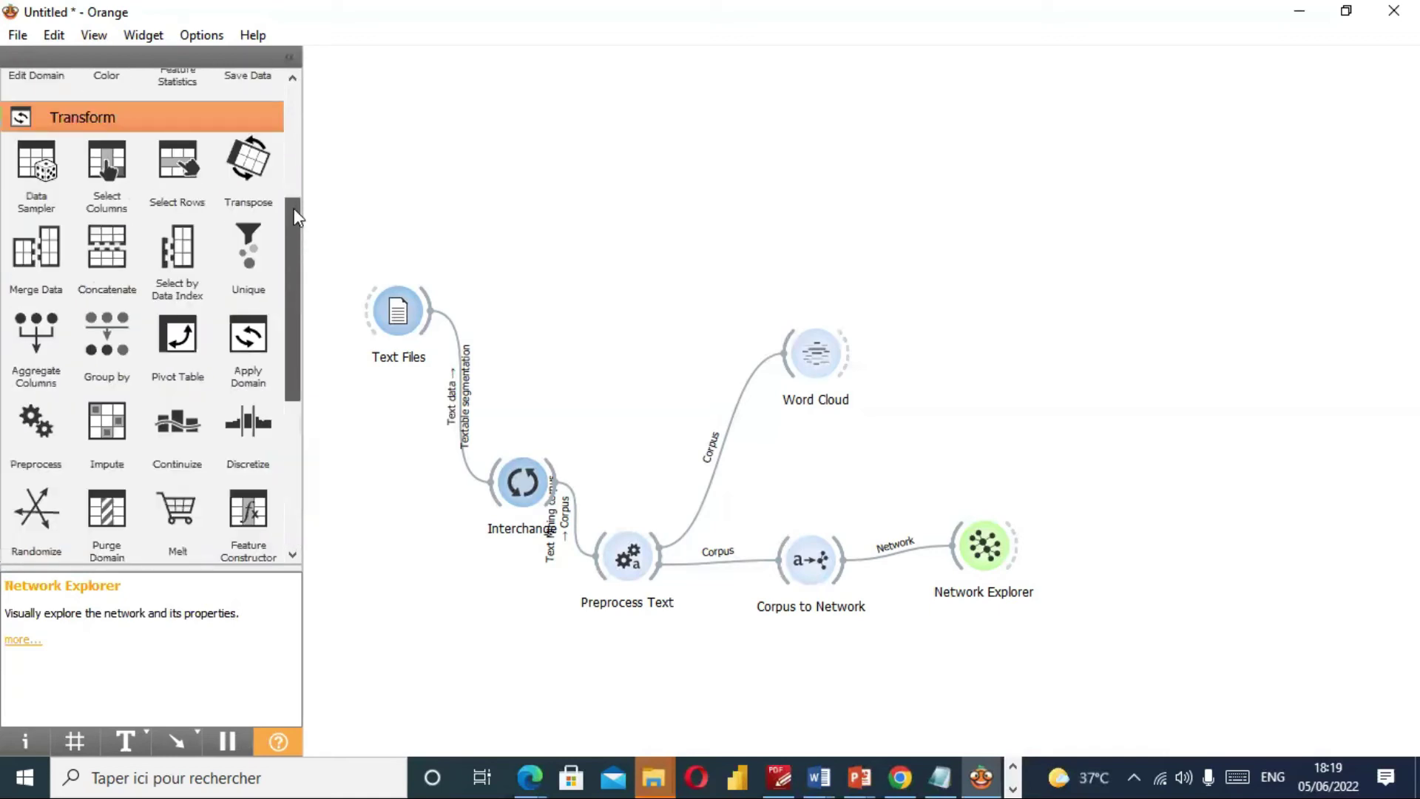
scroll(293, 222, "up", 1)
scroll(292, 255, "down", 1)
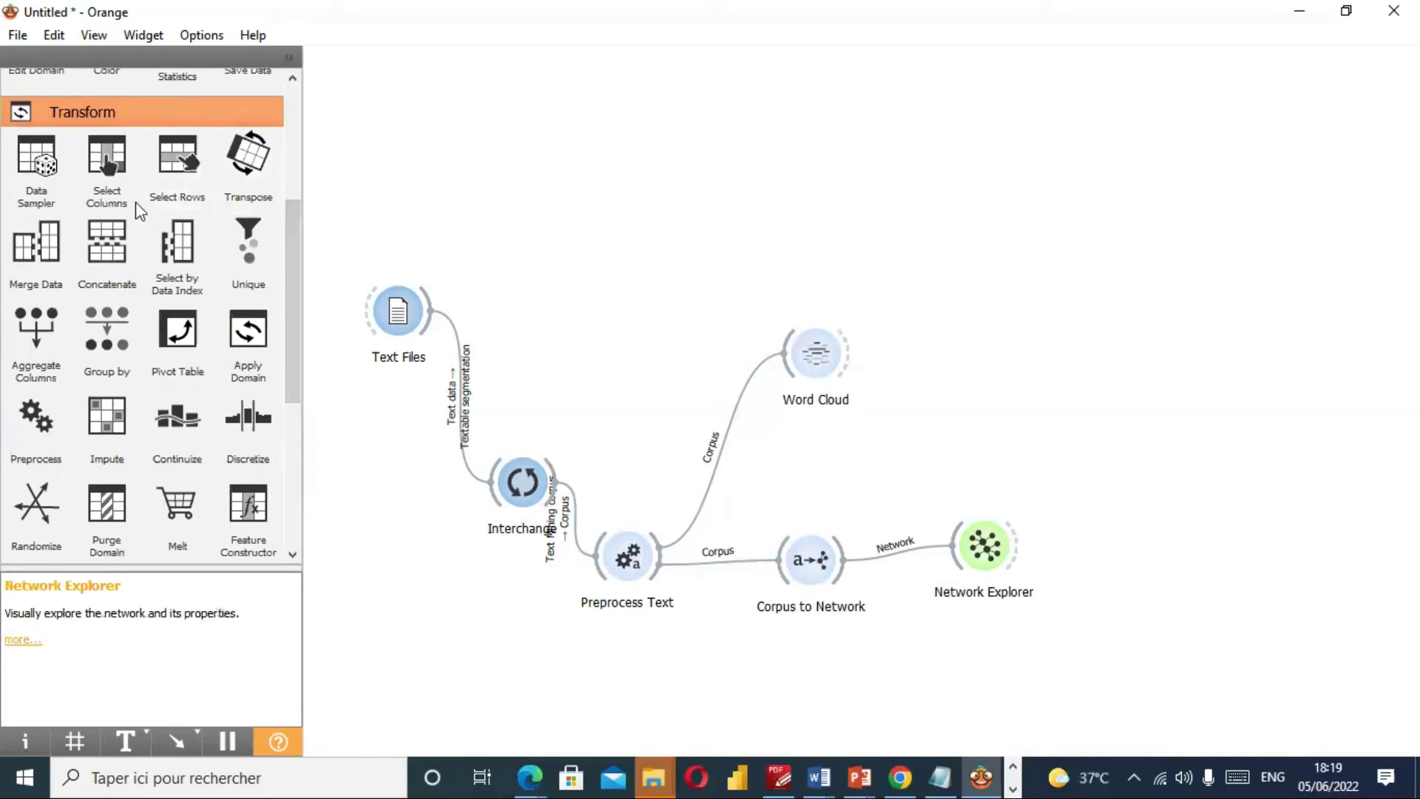
Collapse the Transform category, expand Visualize and review its chart and plot widgets.
left_click(82, 112)
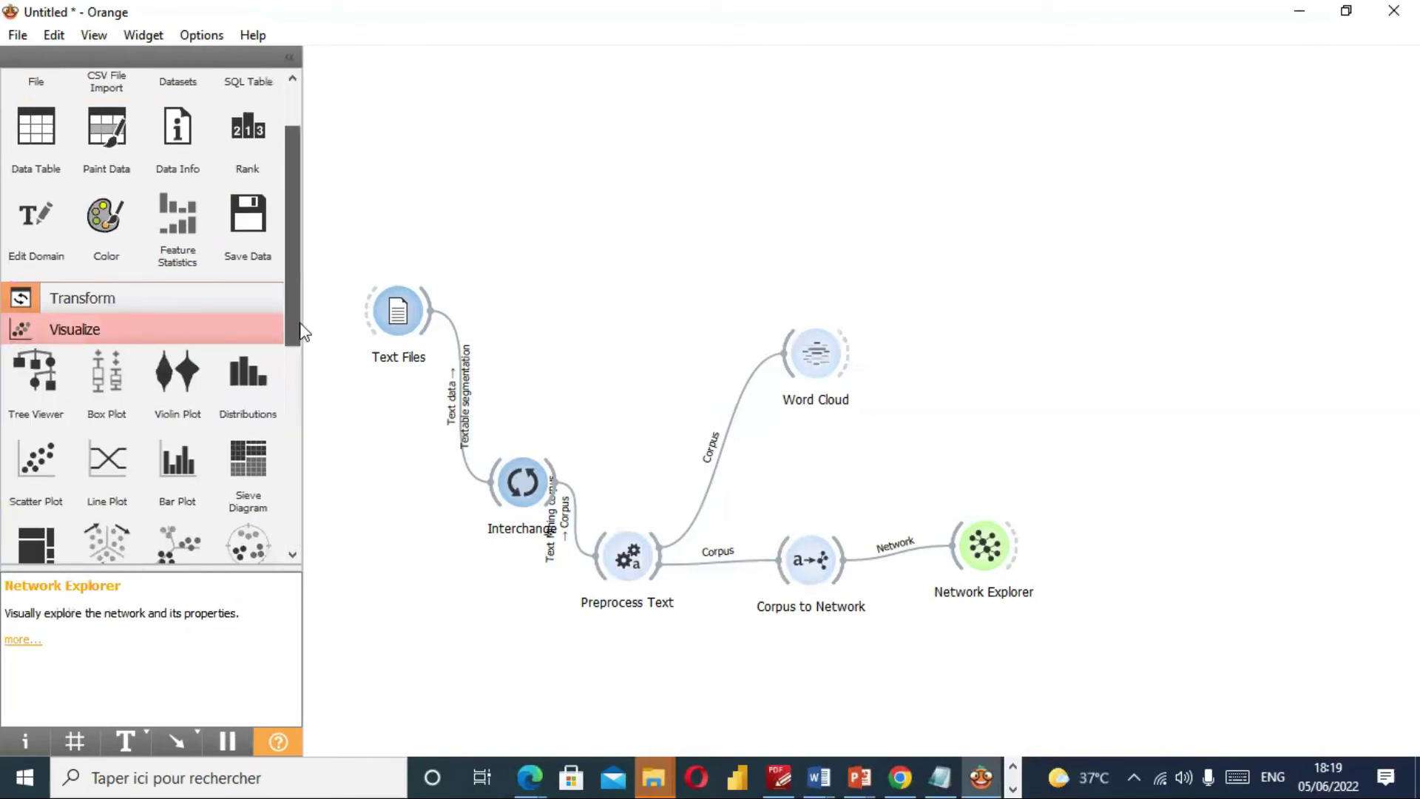
scroll(302, 336, "down", 4)
scroll(145, 150, "down", 1)
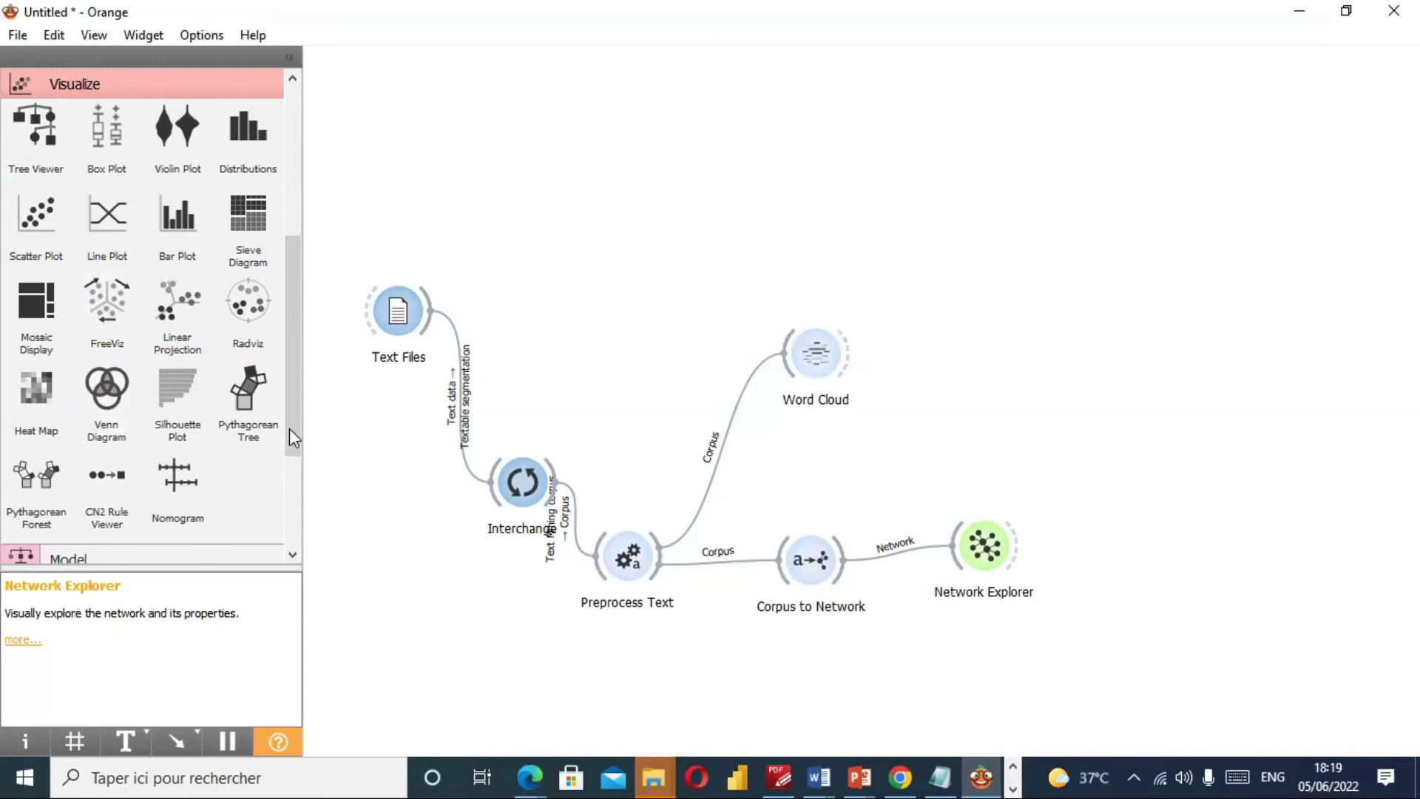
Collapse the Visualize category, expand Model and review its widgets from Constant to Load Model.
scroll(290, 438, "down", 1)
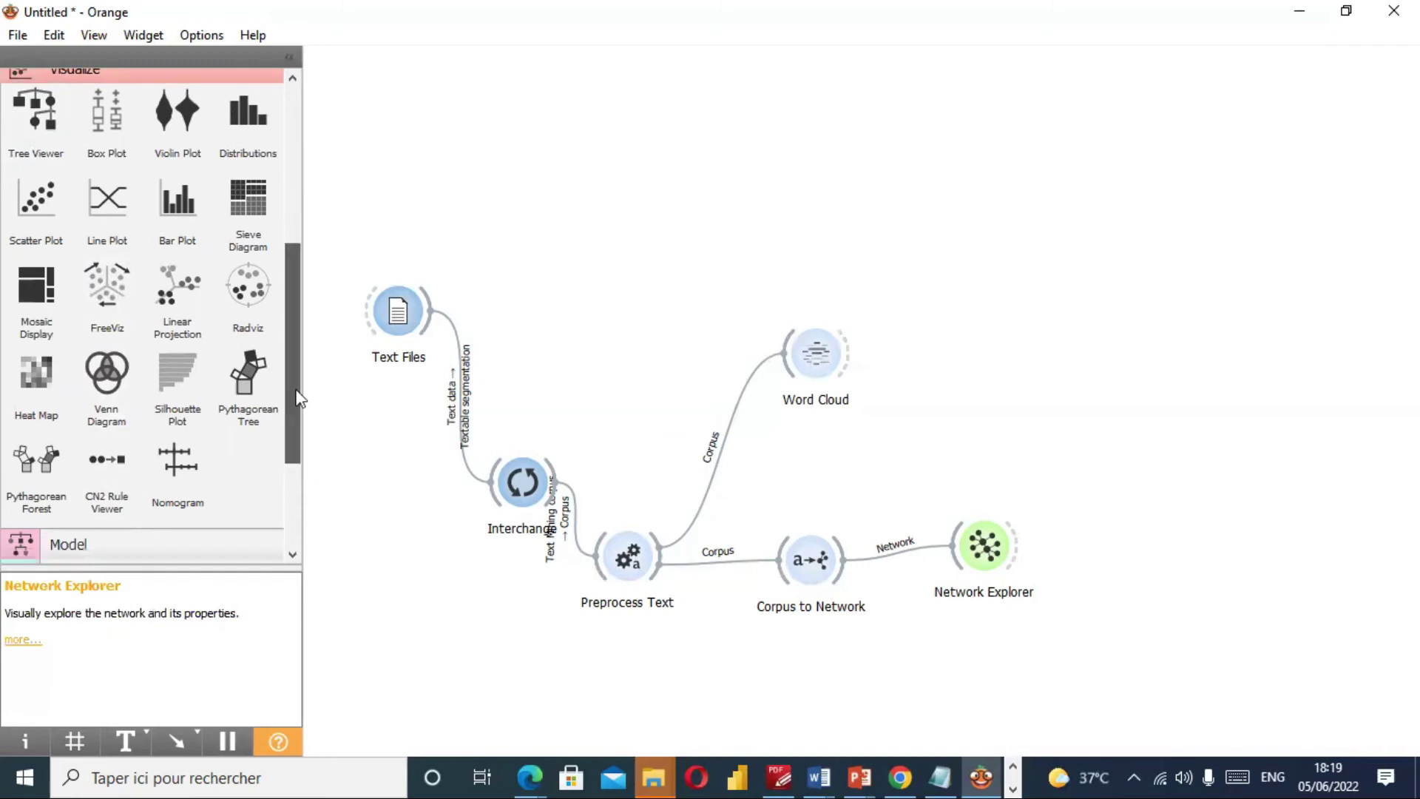
scroll(186, 192, "up", 3)
left_click(186, 191)
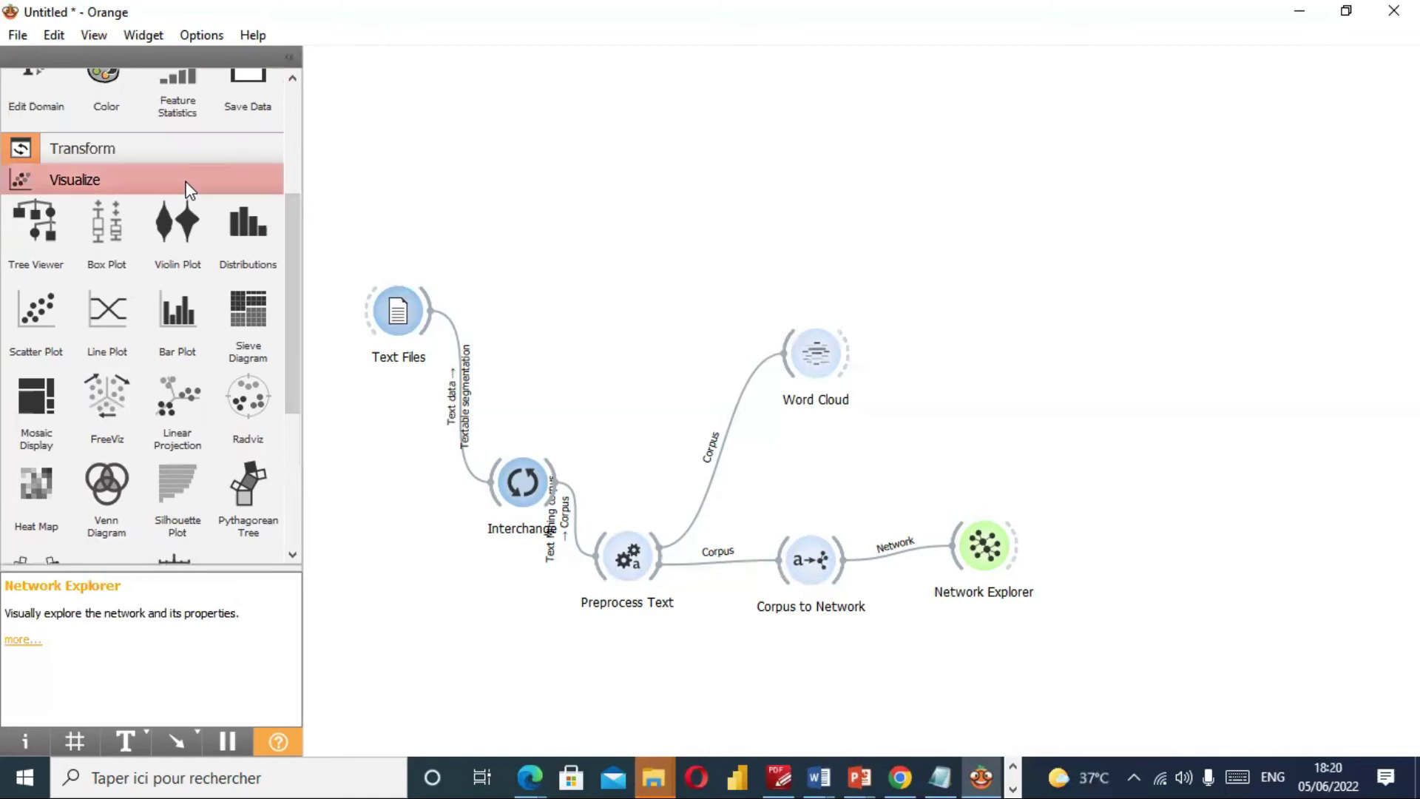
left_click(145, 372)
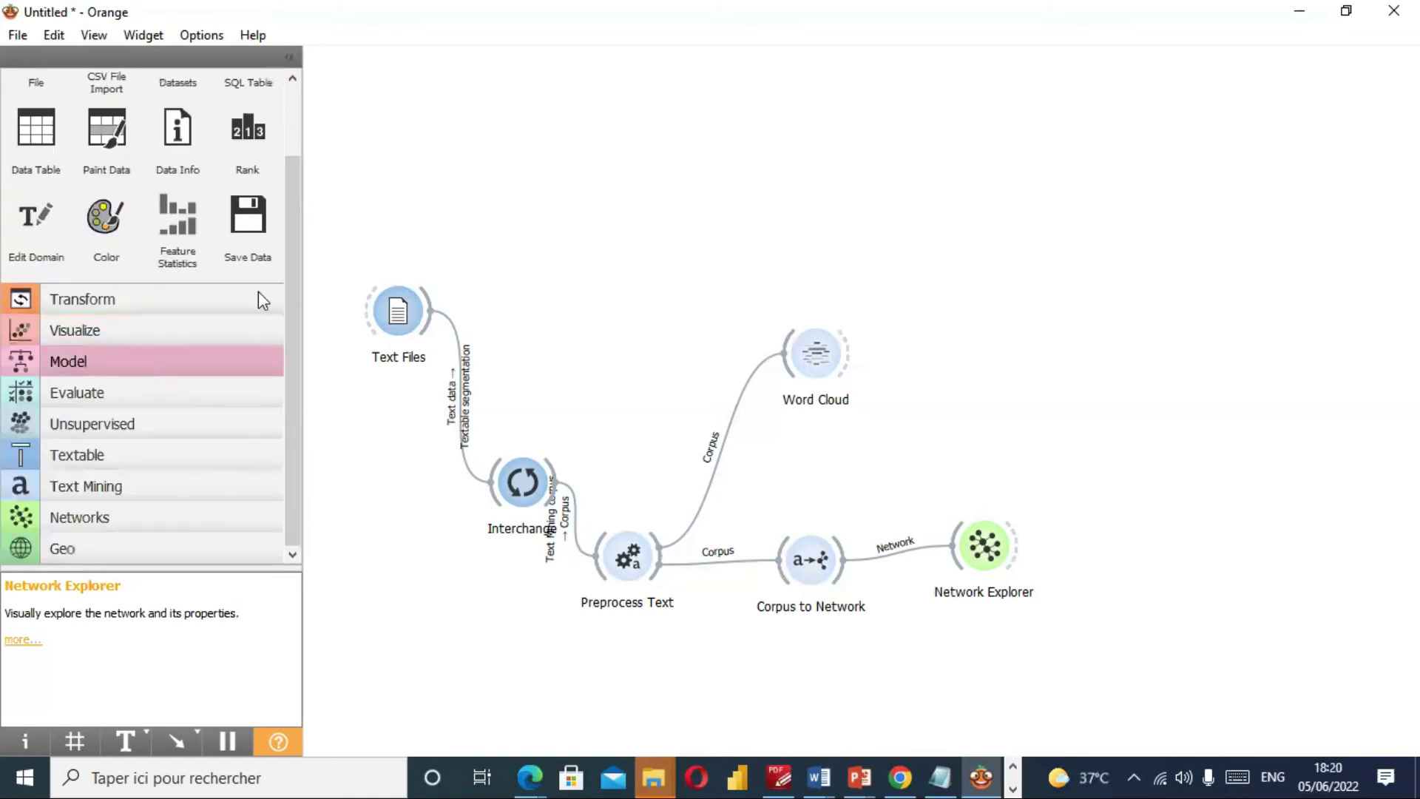
left_click_drag(295, 284, 298, 400)
scroll(297, 399, "down", 3)
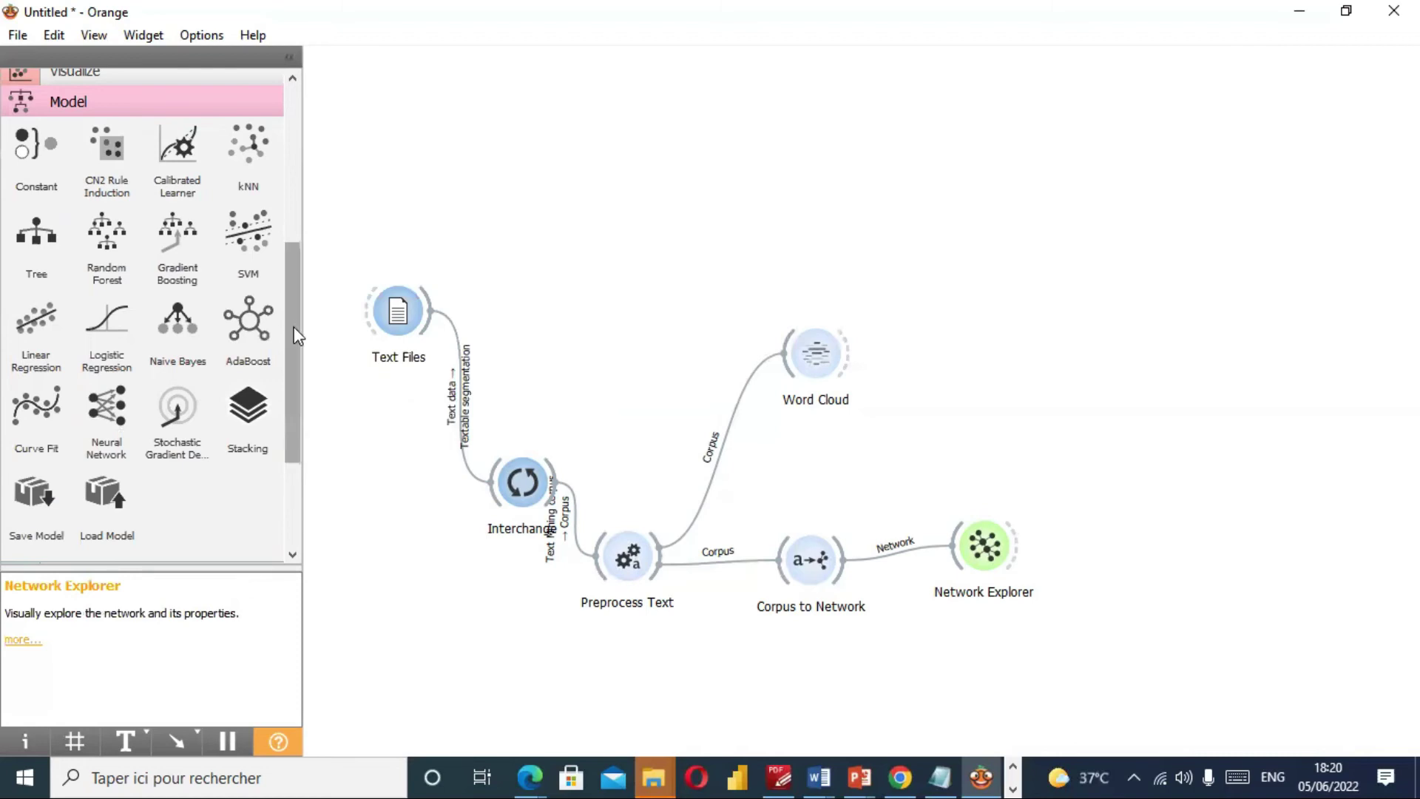
scroll(293, 355, "down", 5)
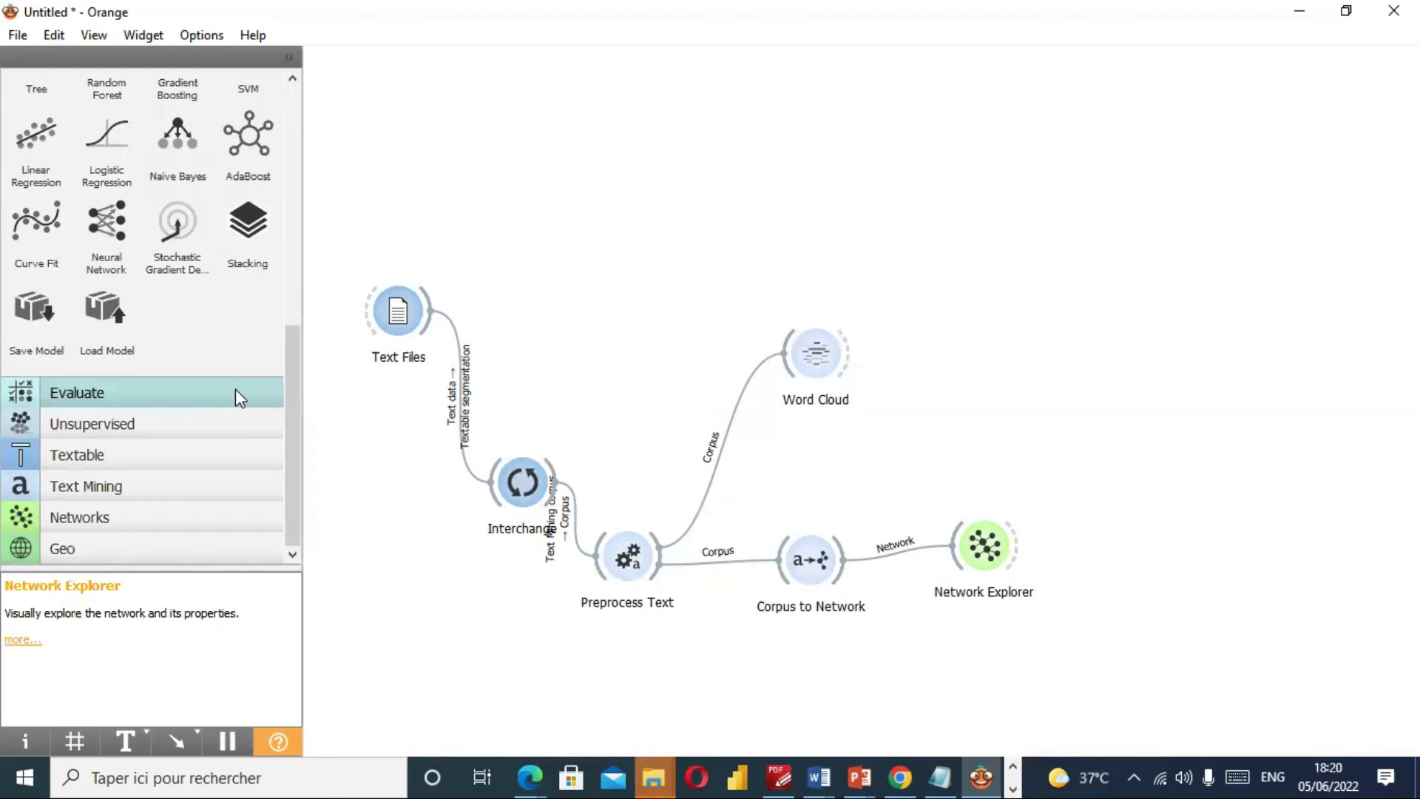
Expand the Evaluate category and review its widgets from Test and Score to Calibration Plot.
left_click(235, 391)
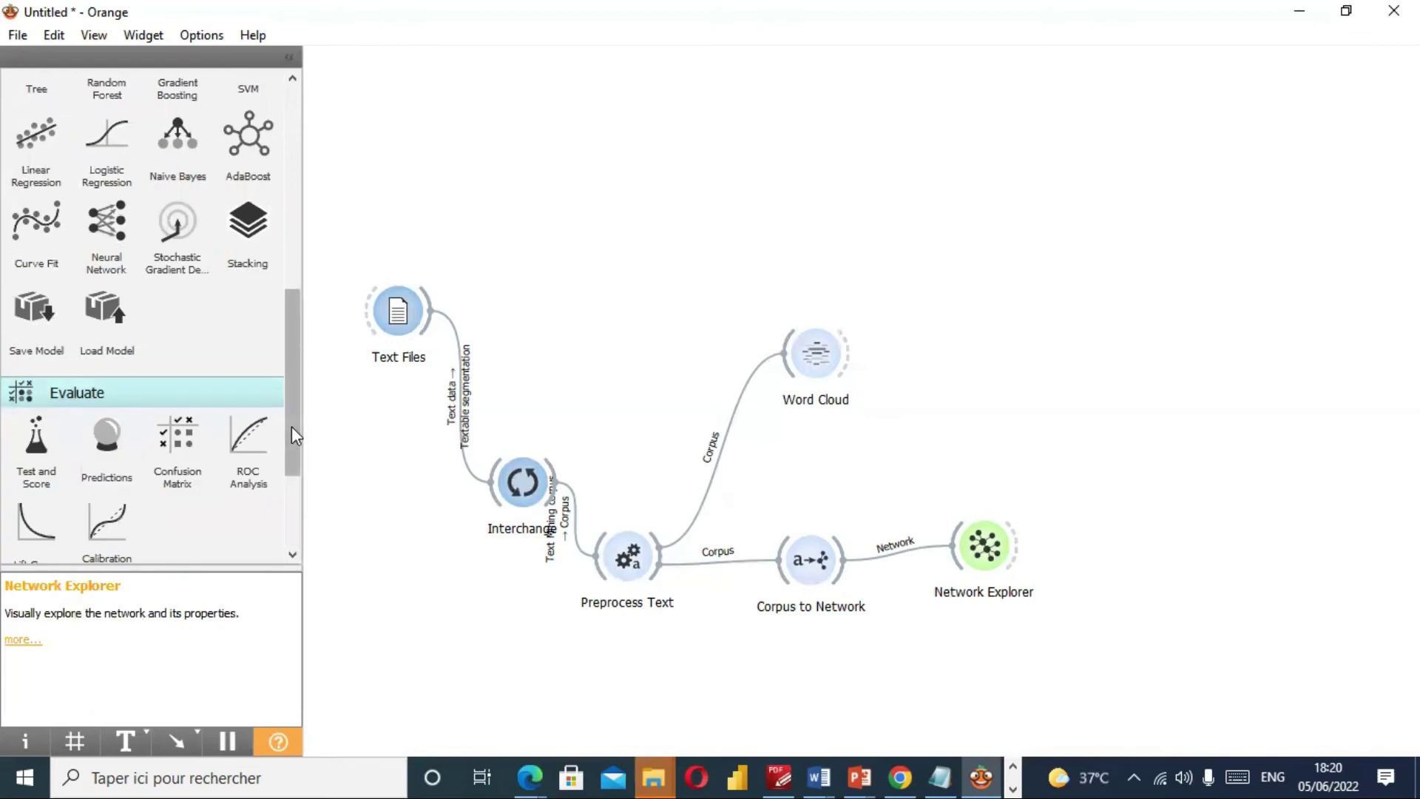
scroll(294, 444, "down", 2)
scroll(204, 426, "down", 2)
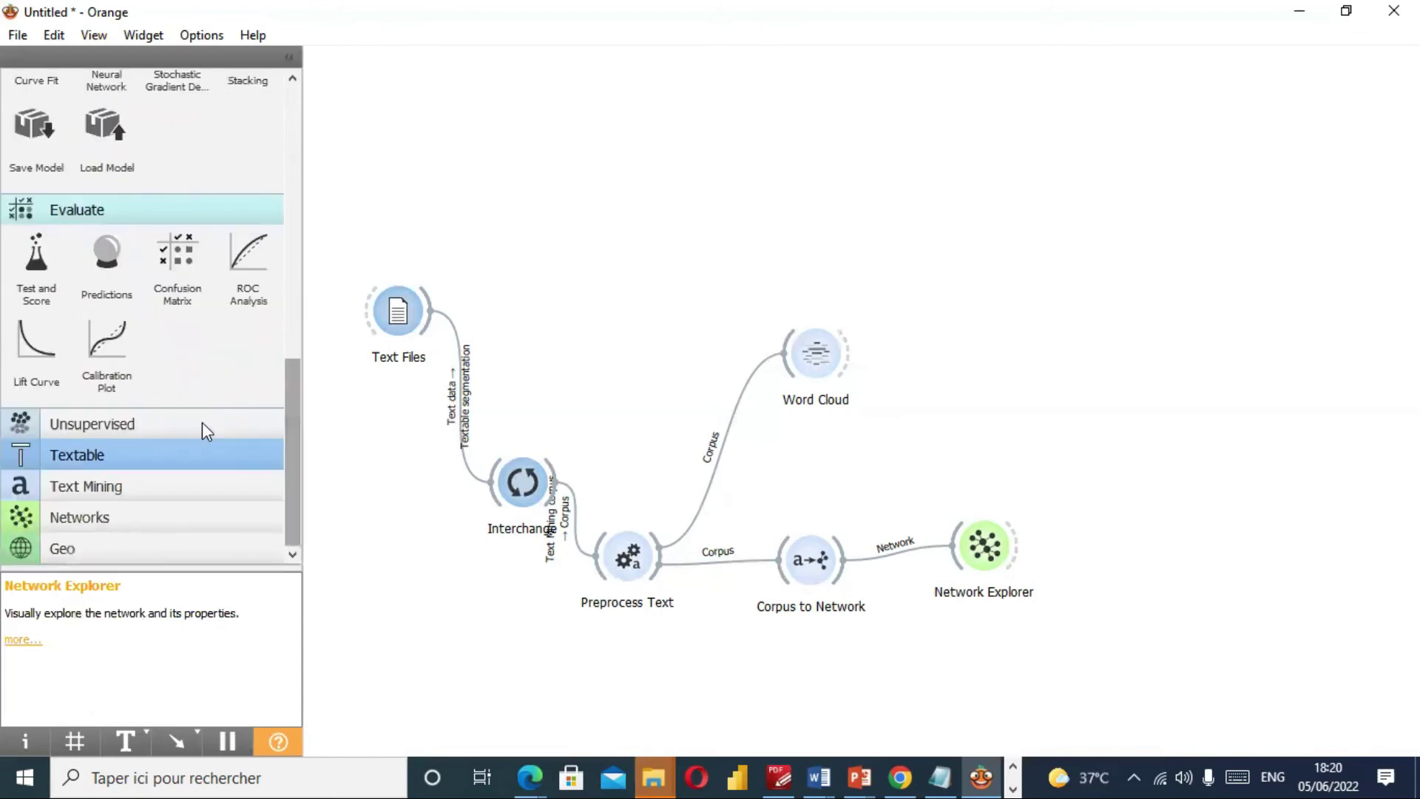
Expand the Unsupervised category and review its clustering, distance and projection widgets, including the PCA description.
left_click(201, 422)
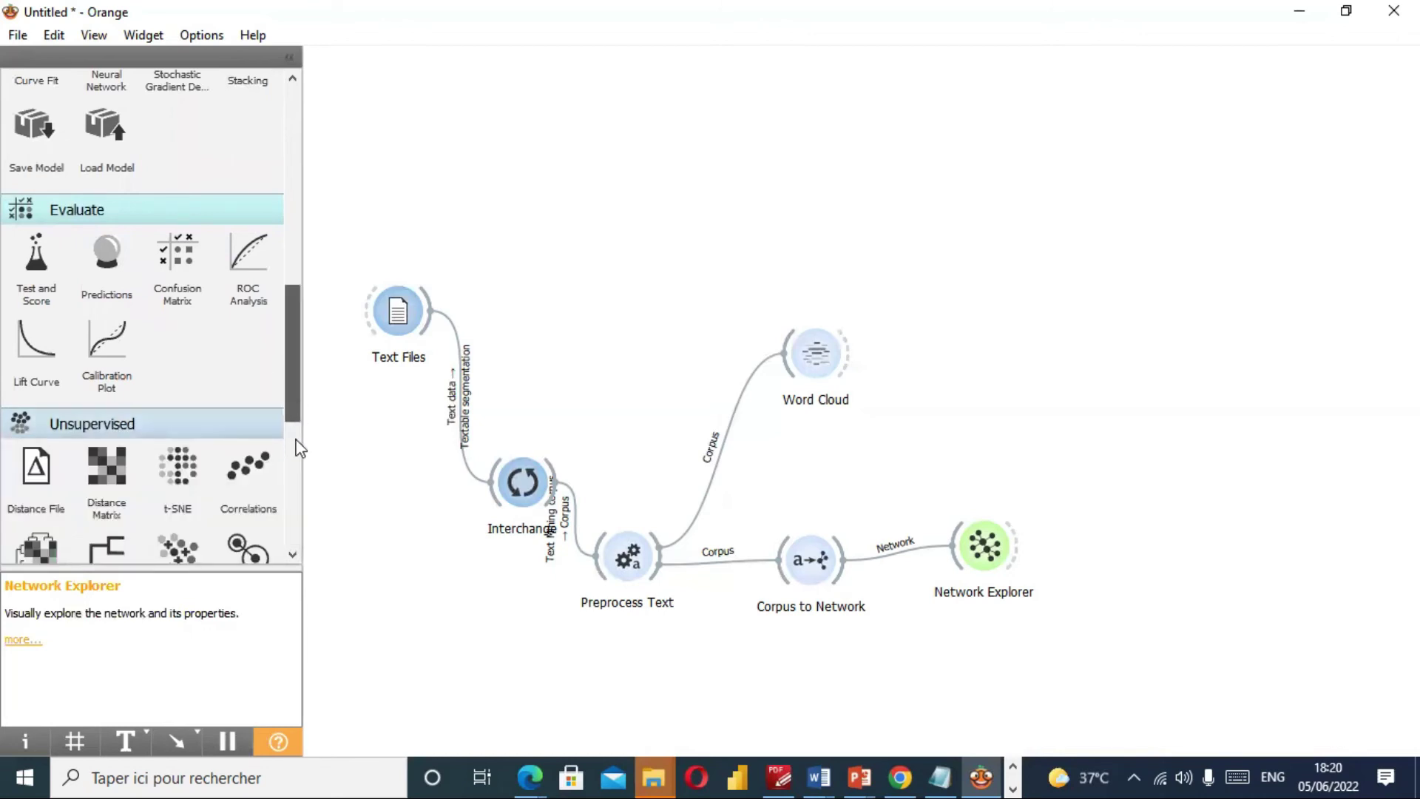
scroll(298, 443, "down", 3)
scroll(298, 468, "down", 1)
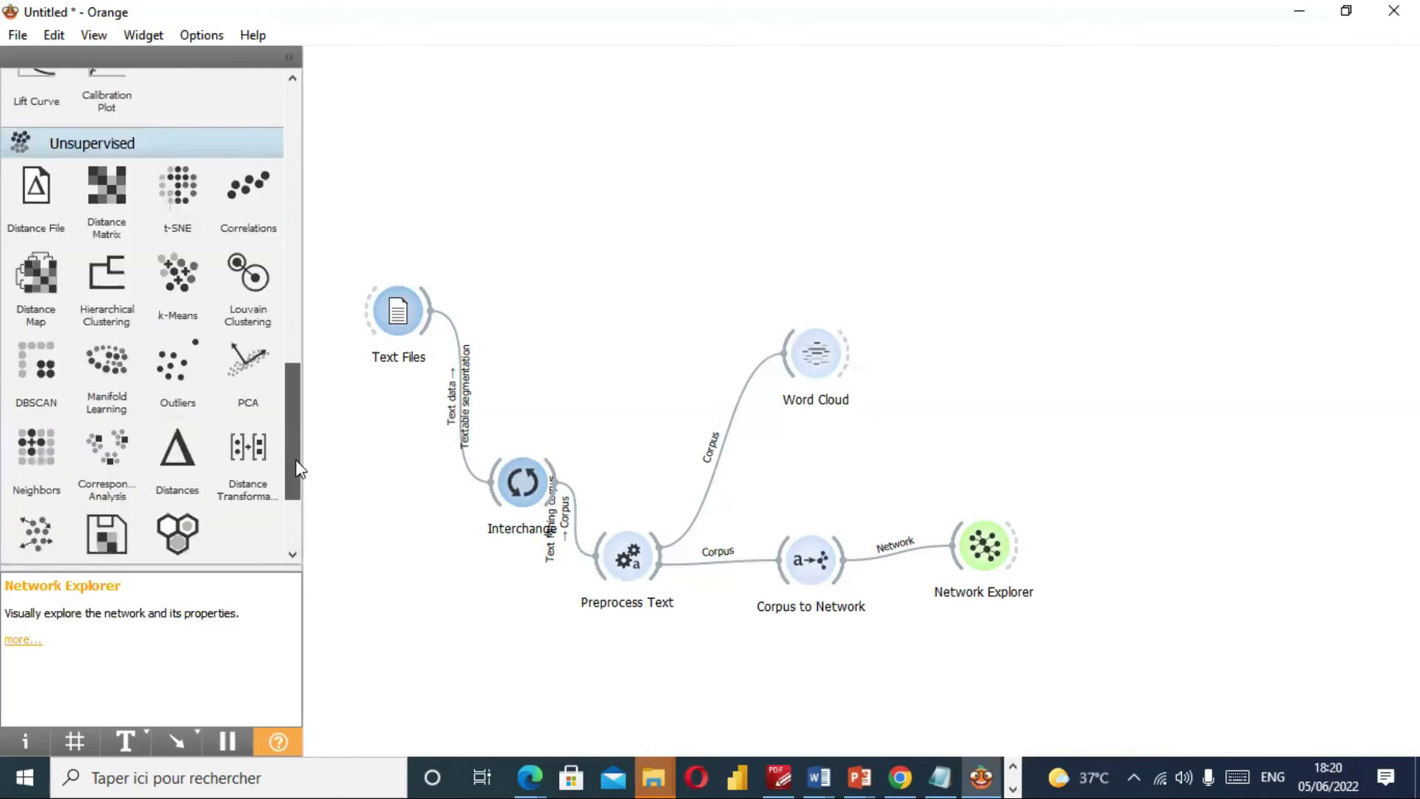
scroll(299, 469, "down", 1)
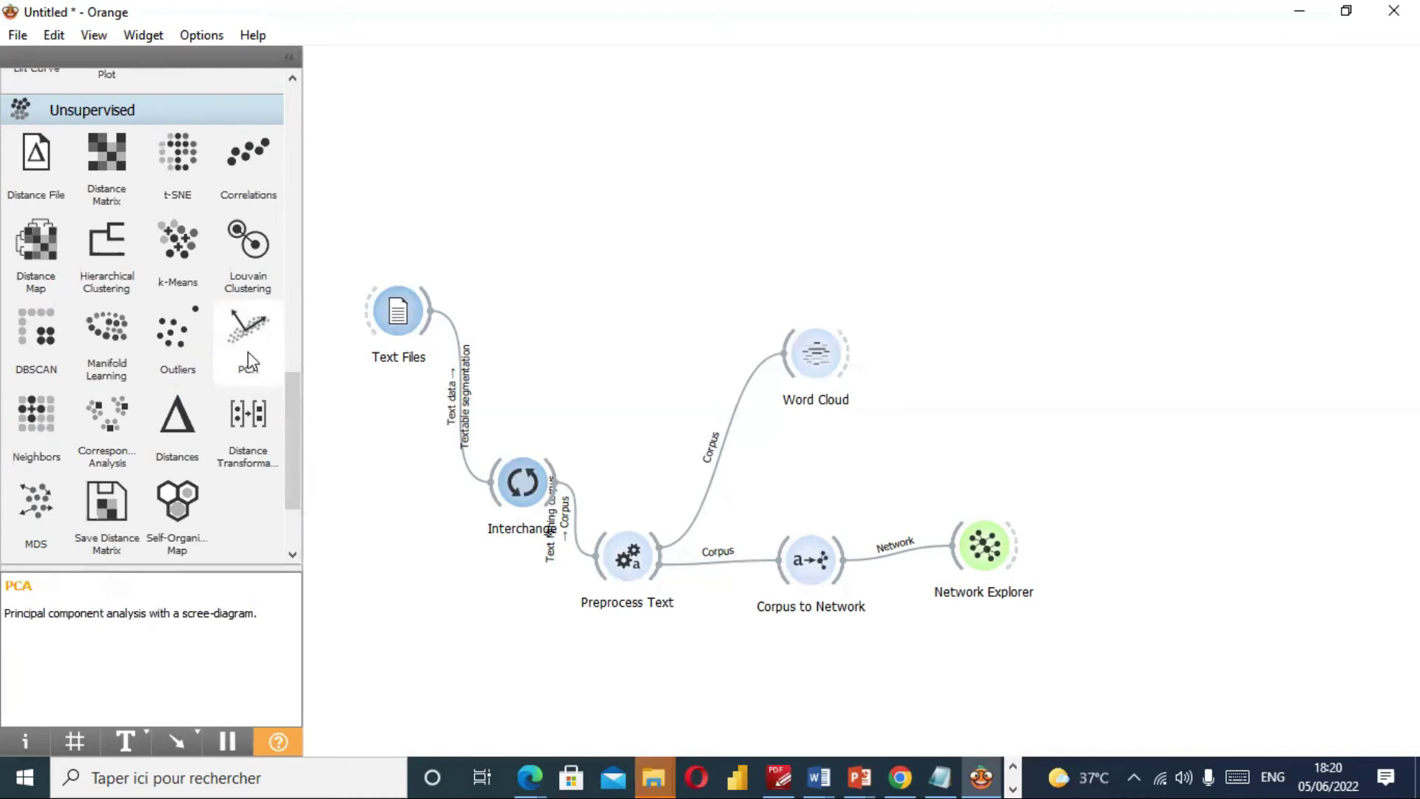
mouse_move(255, 349)
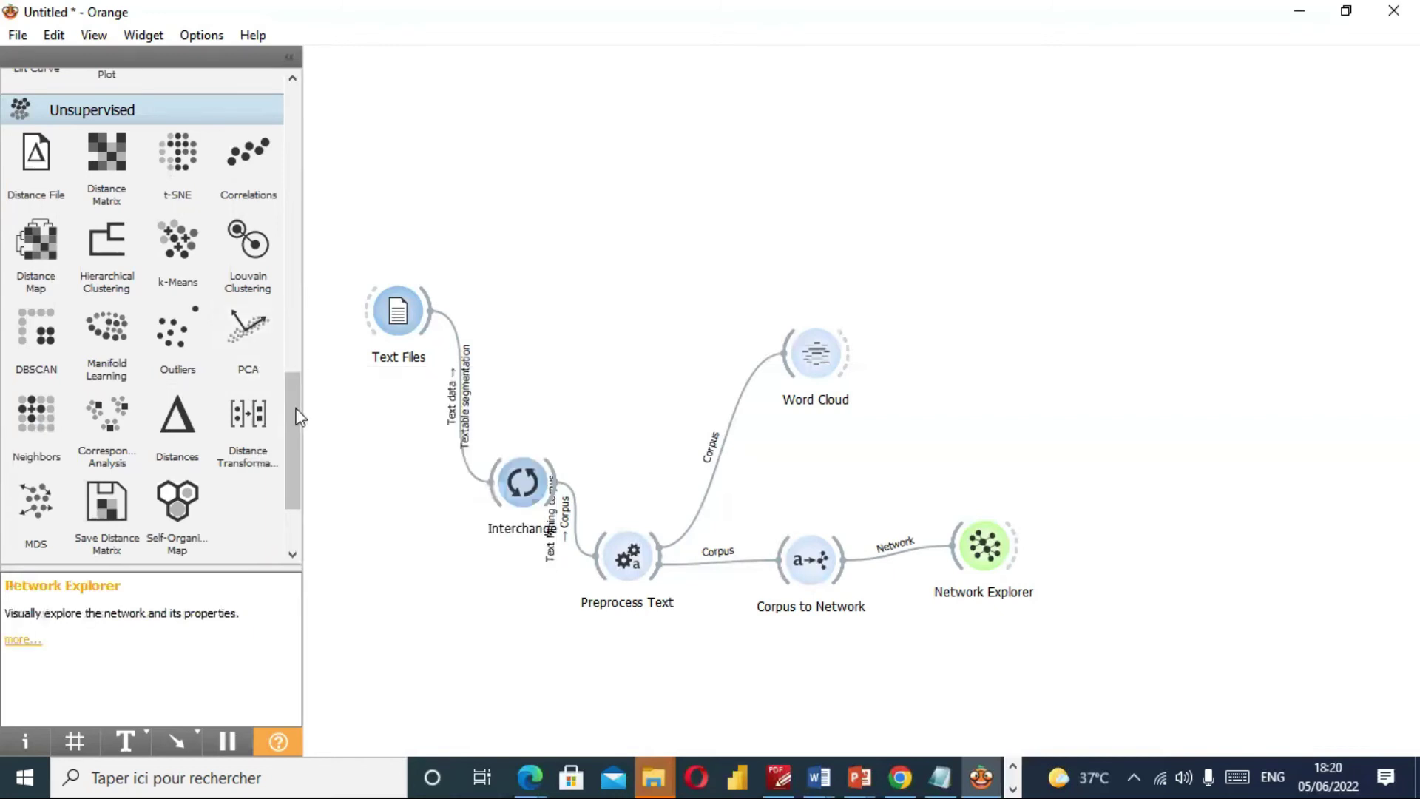
scroll(295, 447, "down", 3)
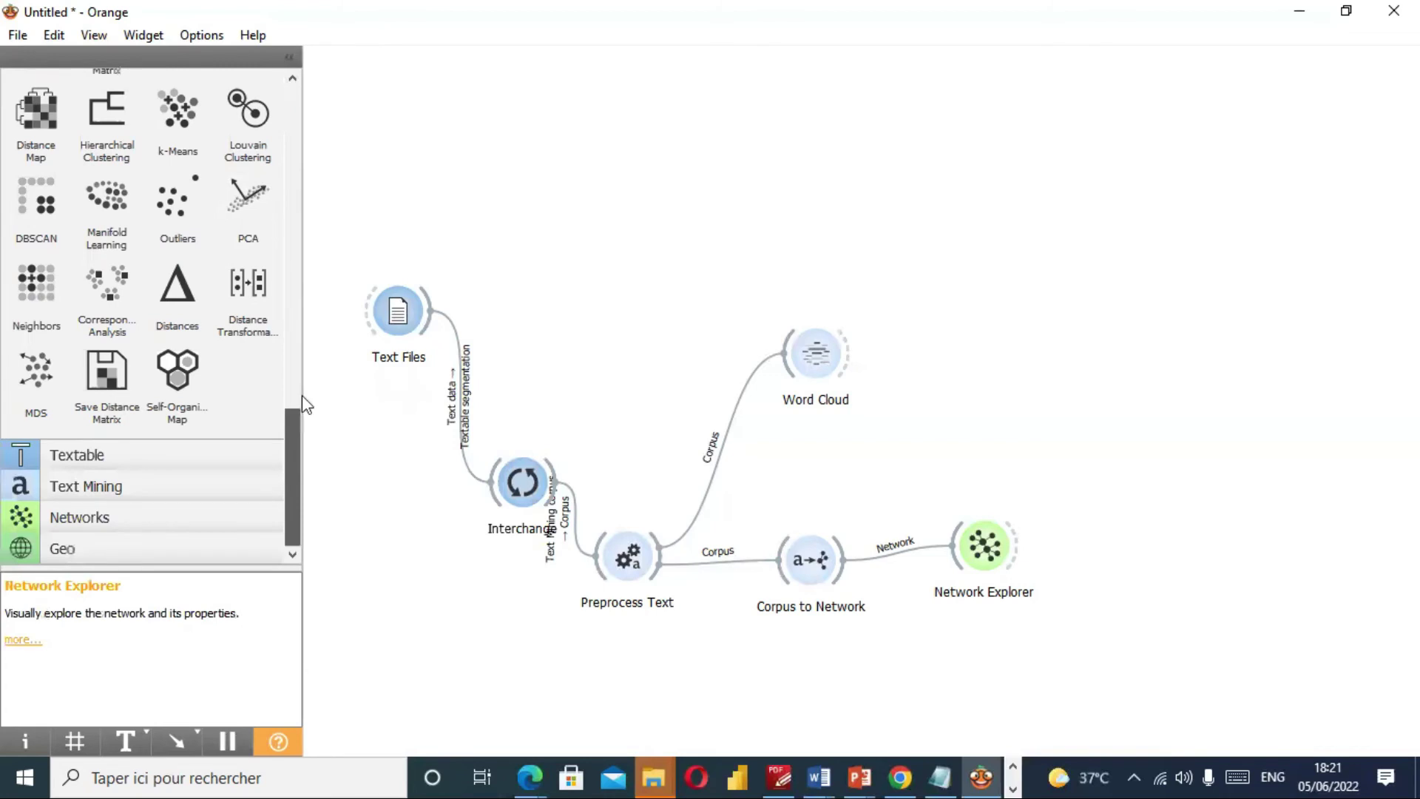
Collapse the Unsupervised, Evaluate, Model and Data categories in the widget toolbox.
scroll(300, 395, "up", 4)
scroll(237, 373, "up", 3)
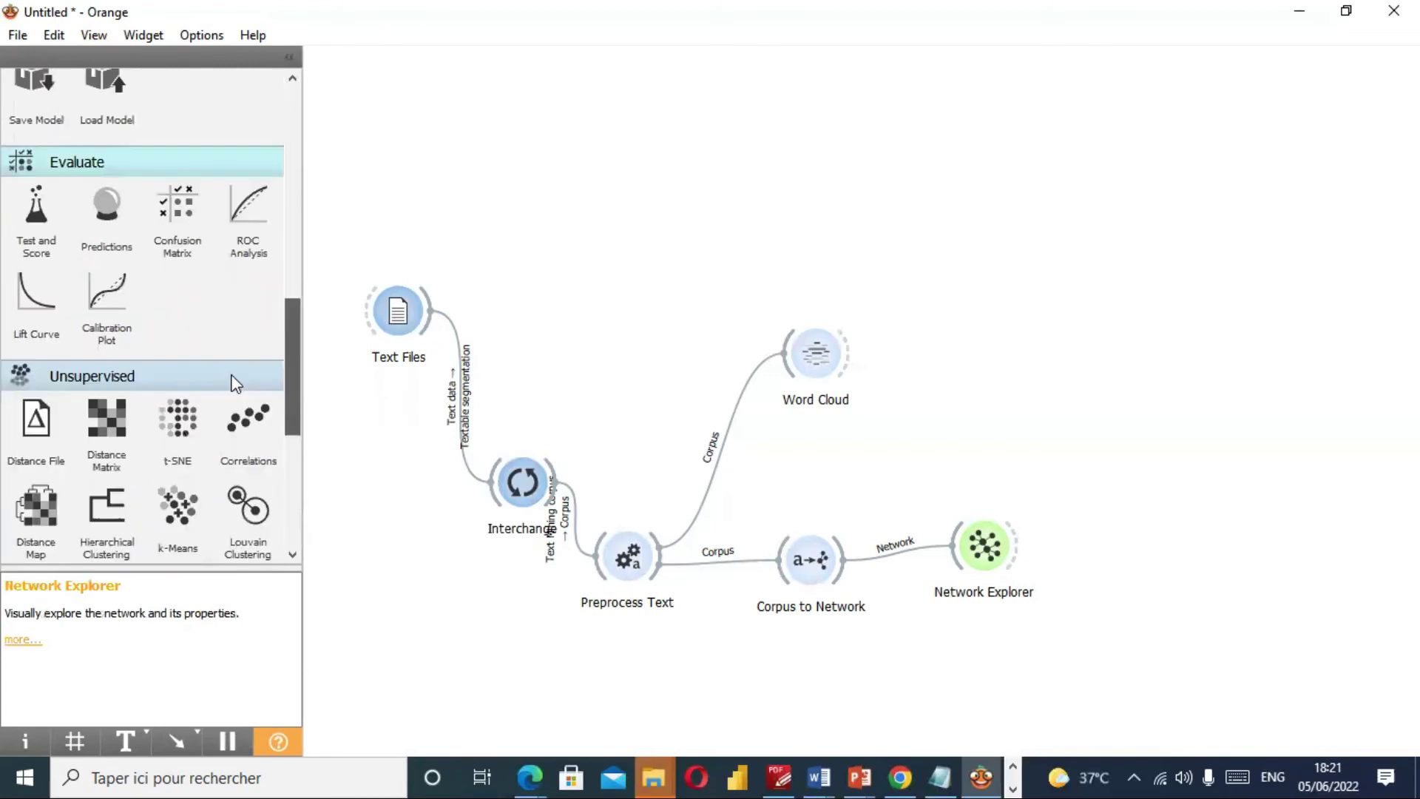
left_click(201, 218)
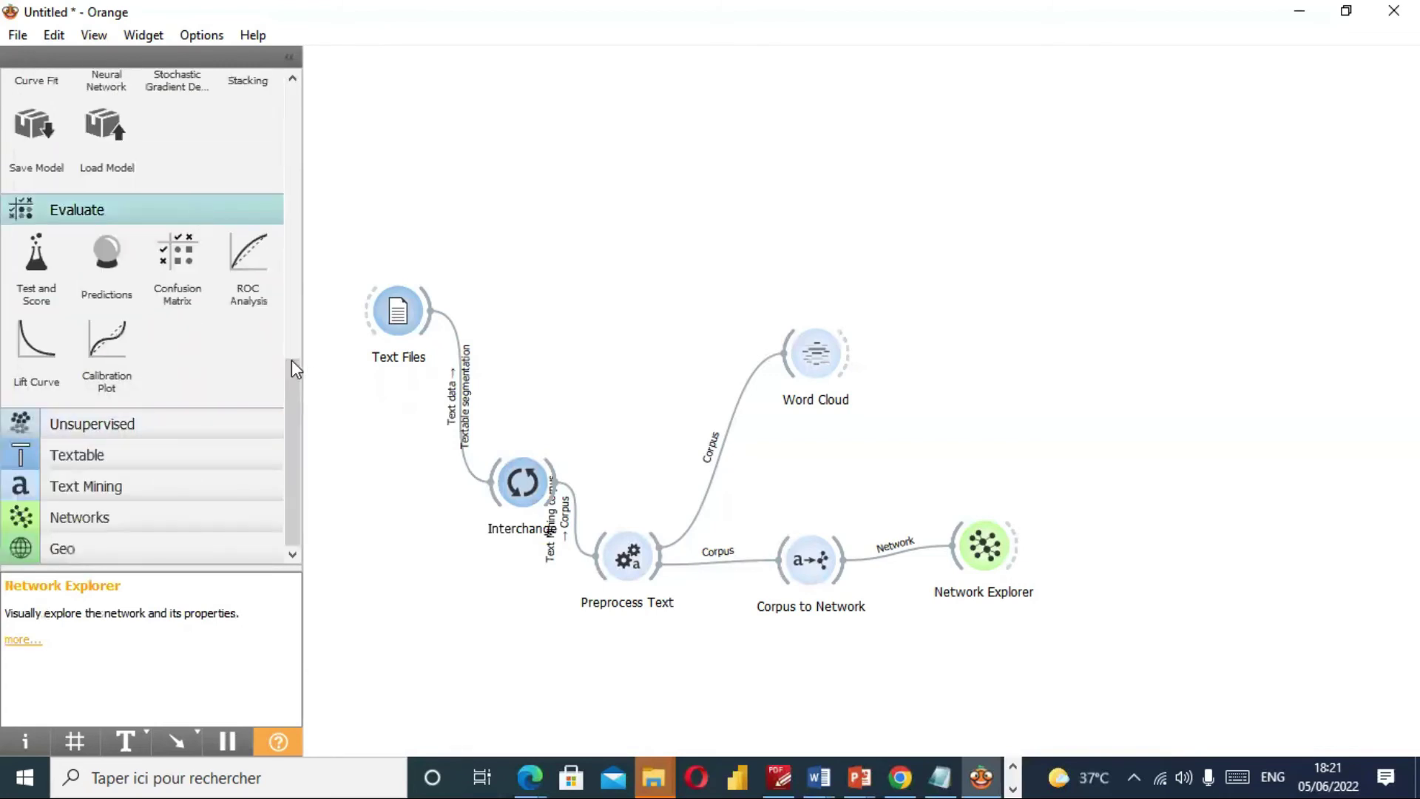
scroll(298, 332, "up", 3)
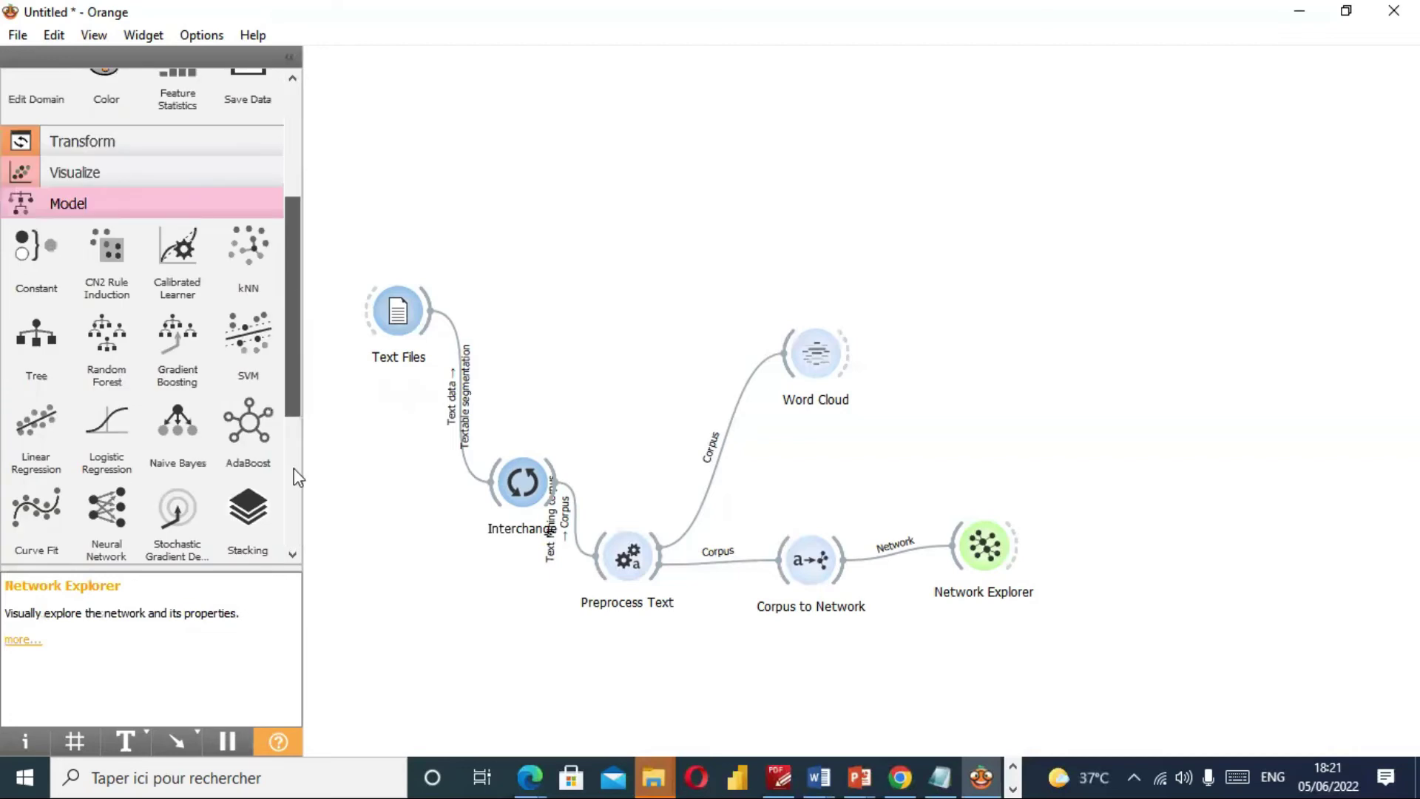
scroll(294, 468, "down", 3)
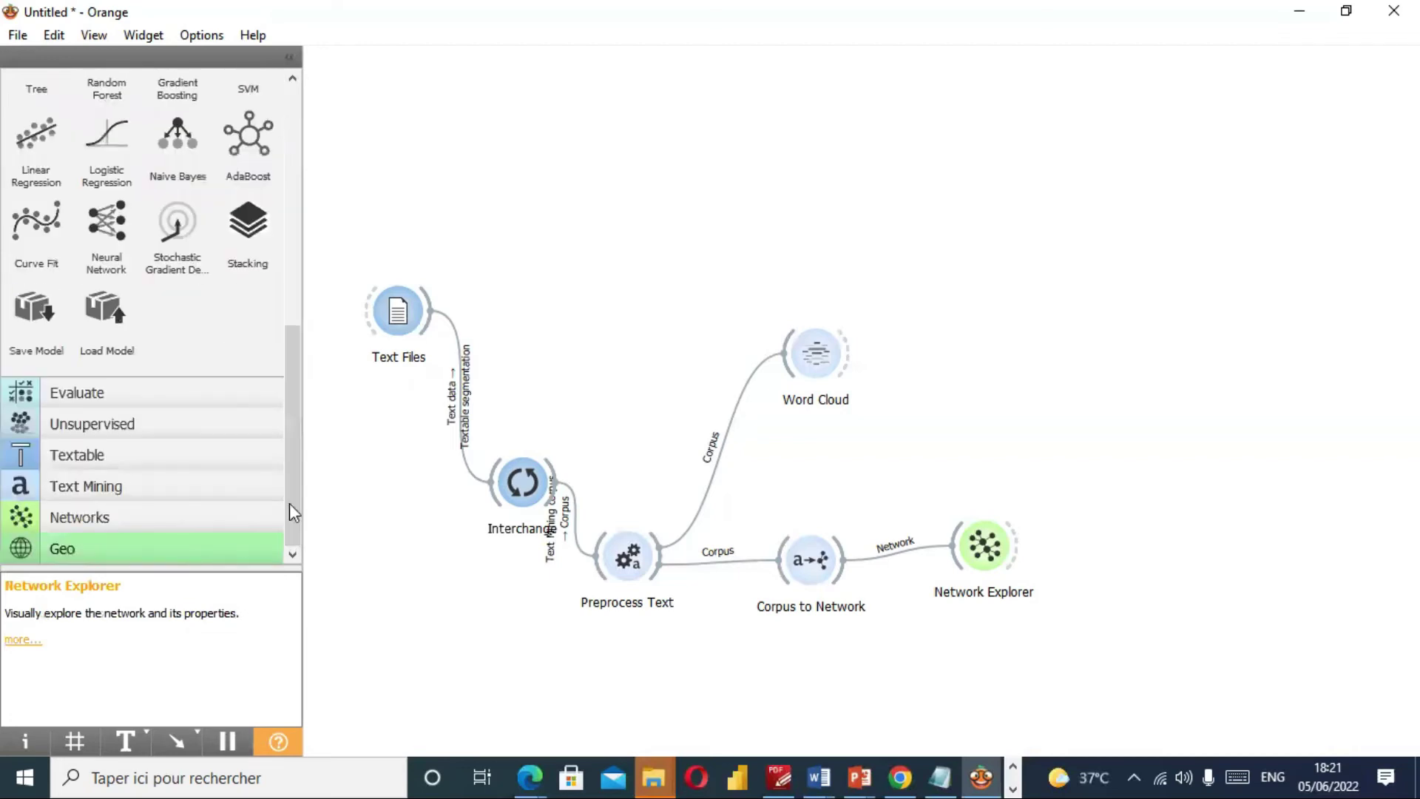
scroll(296, 370, "up", 3)
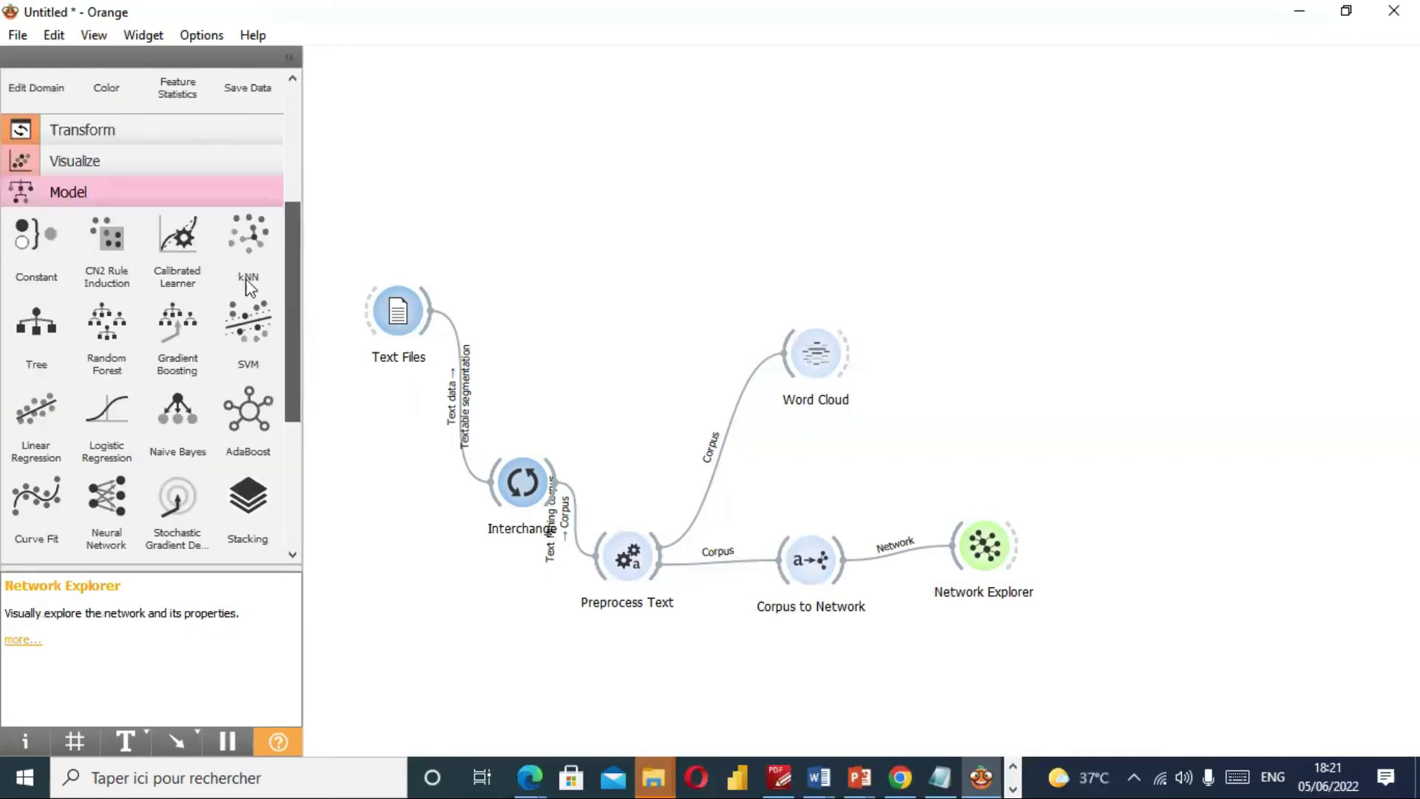
left_click(222, 197)
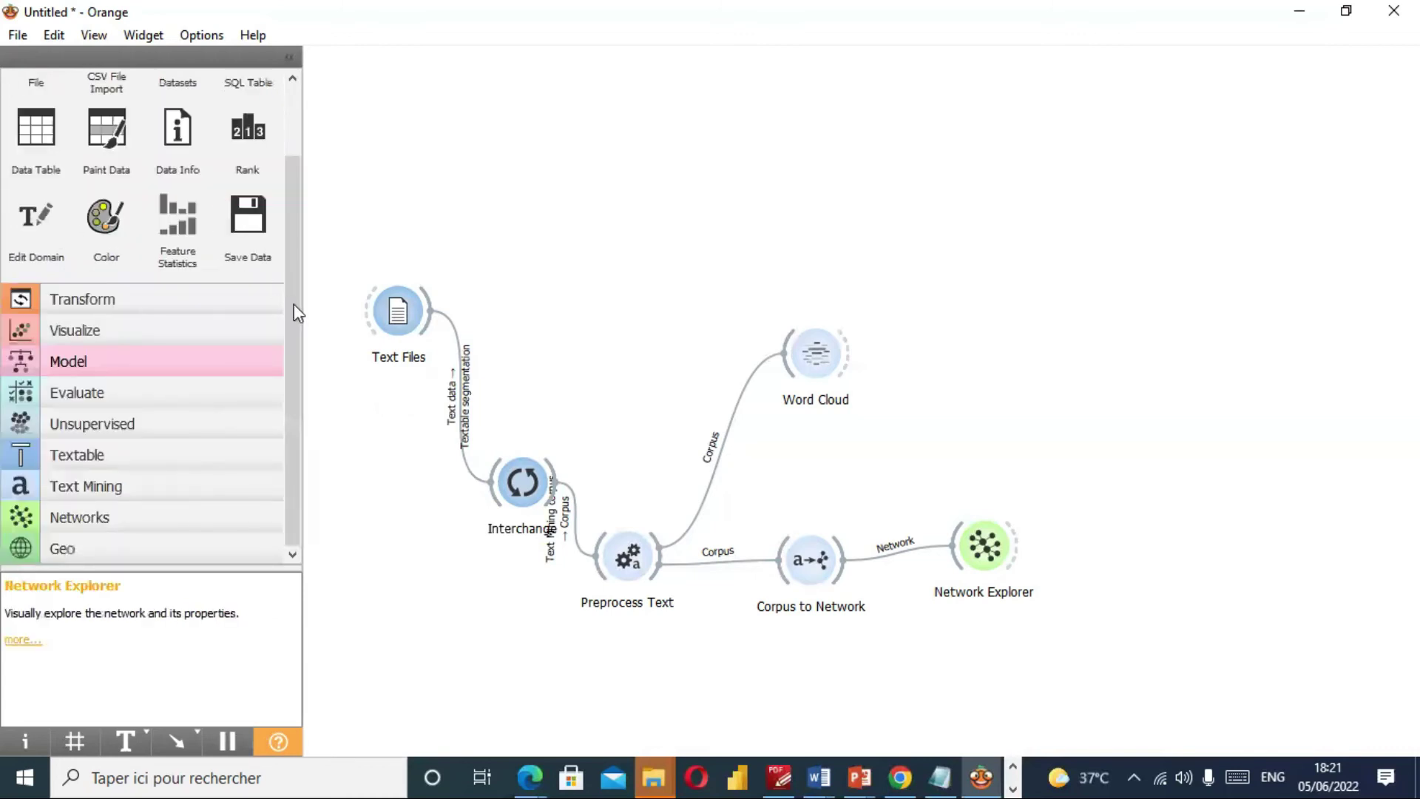
scroll(295, 187, "up", 3)
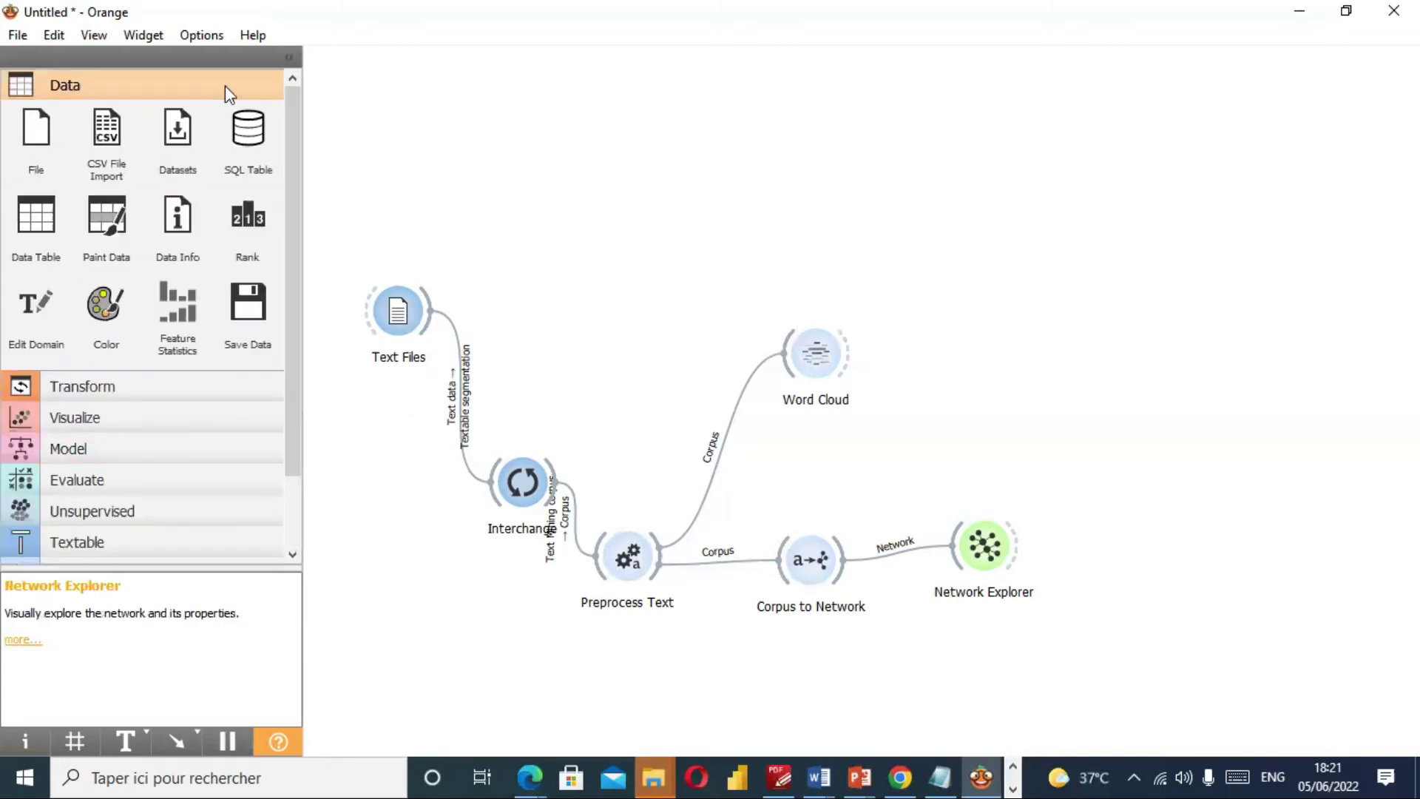
left_click(224, 86)
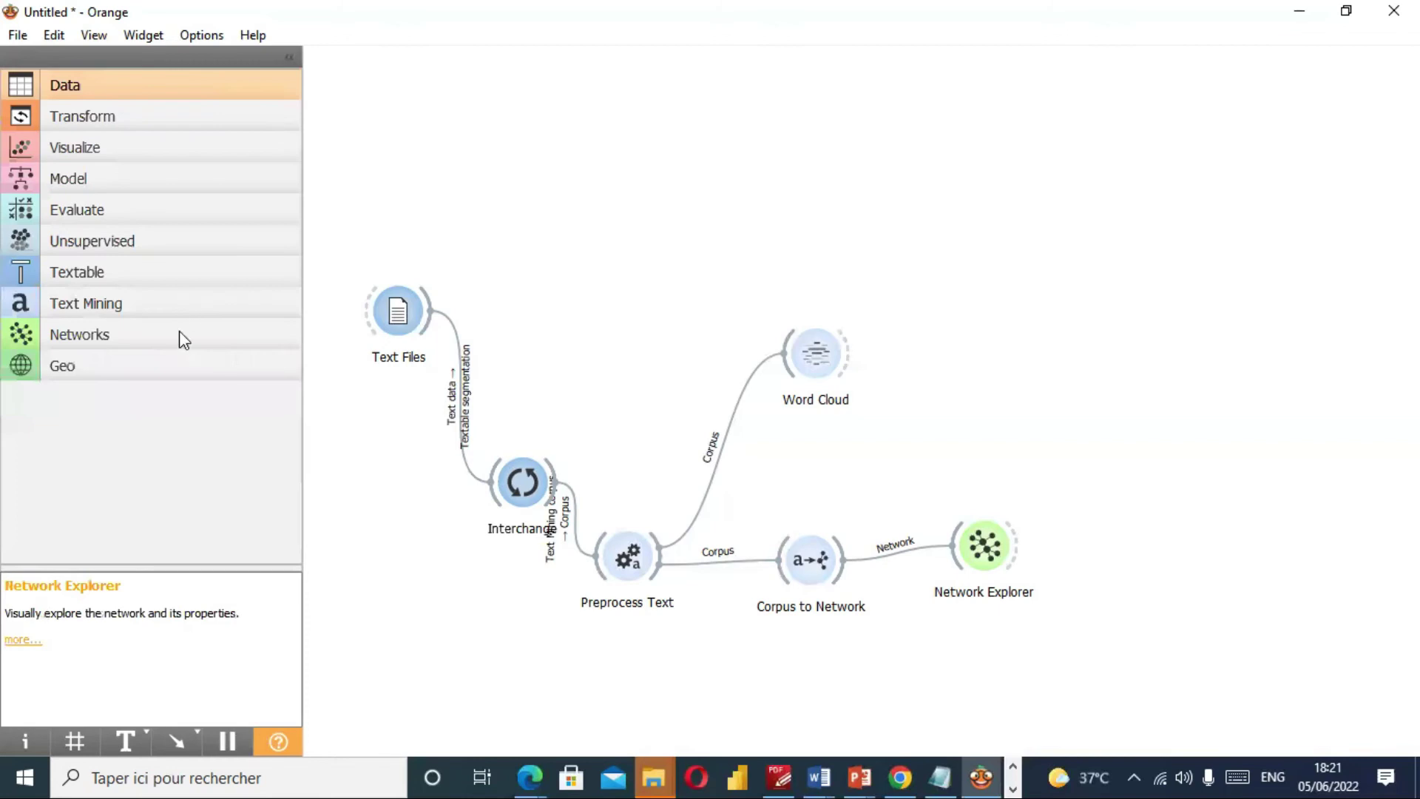
Expand the Geo category, look over its widgets and the Geo Map description, and collapse it again.
left_click(180, 375)
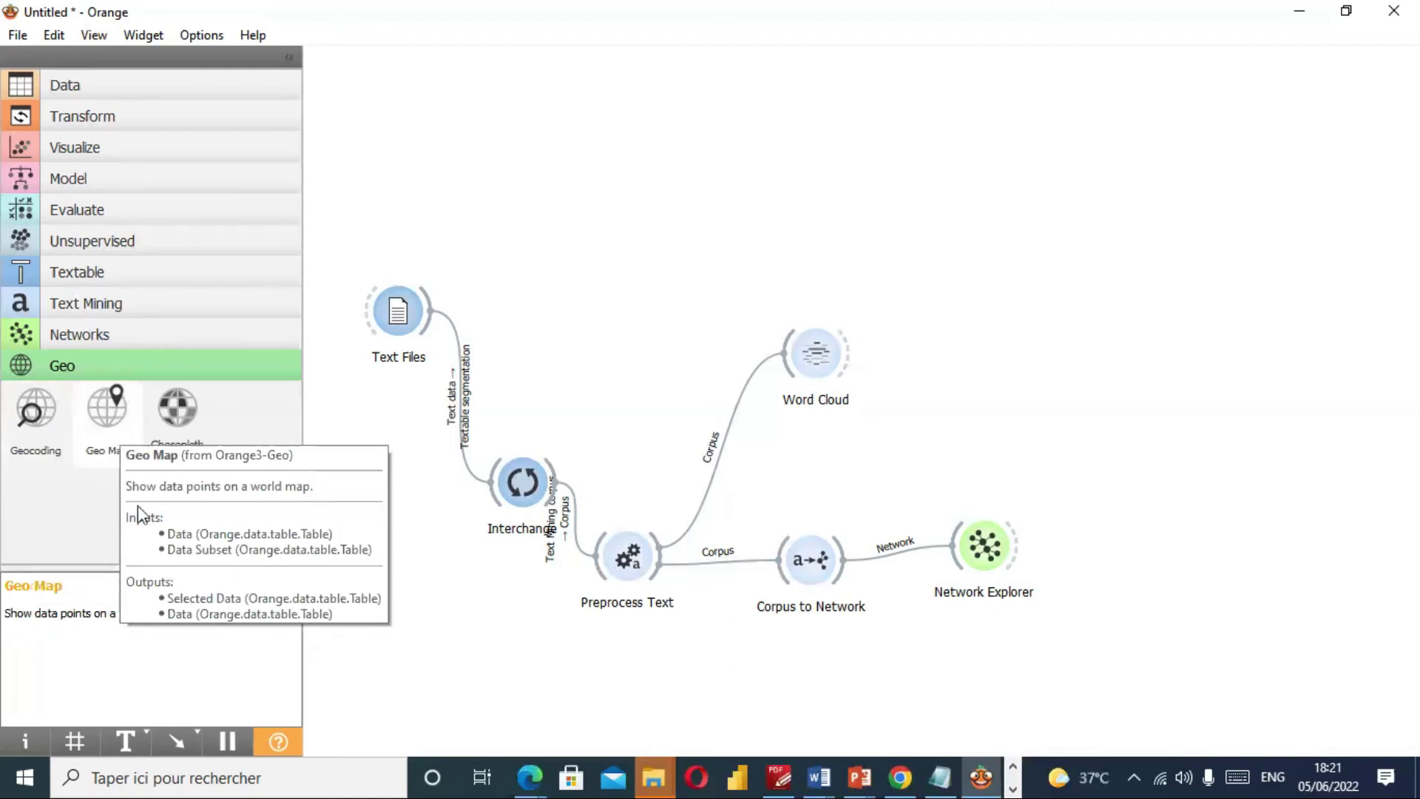
left_click(238, 370)
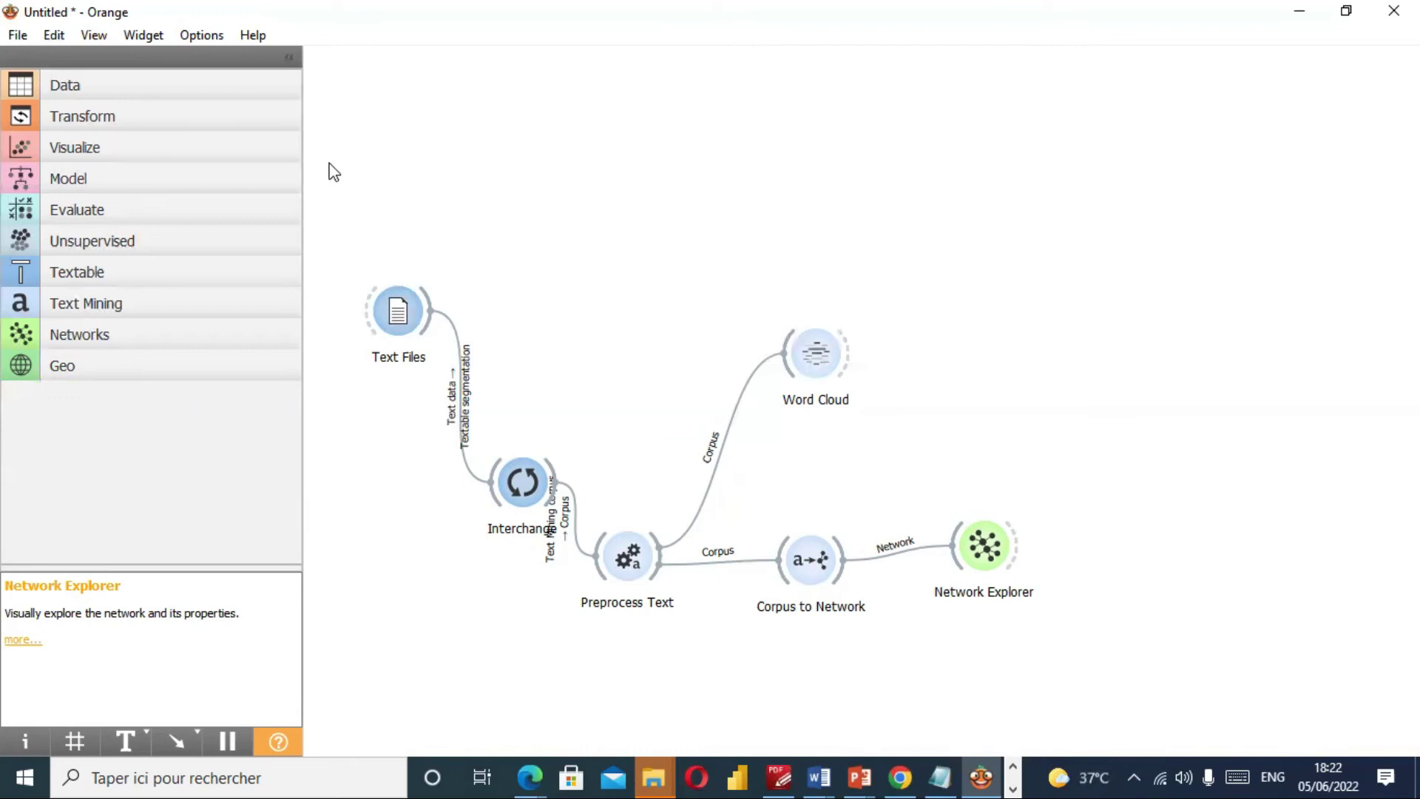
Create a new empty workflow in a separate window and maximize that window.
left_click_drag(330, 164, 1126, 707)
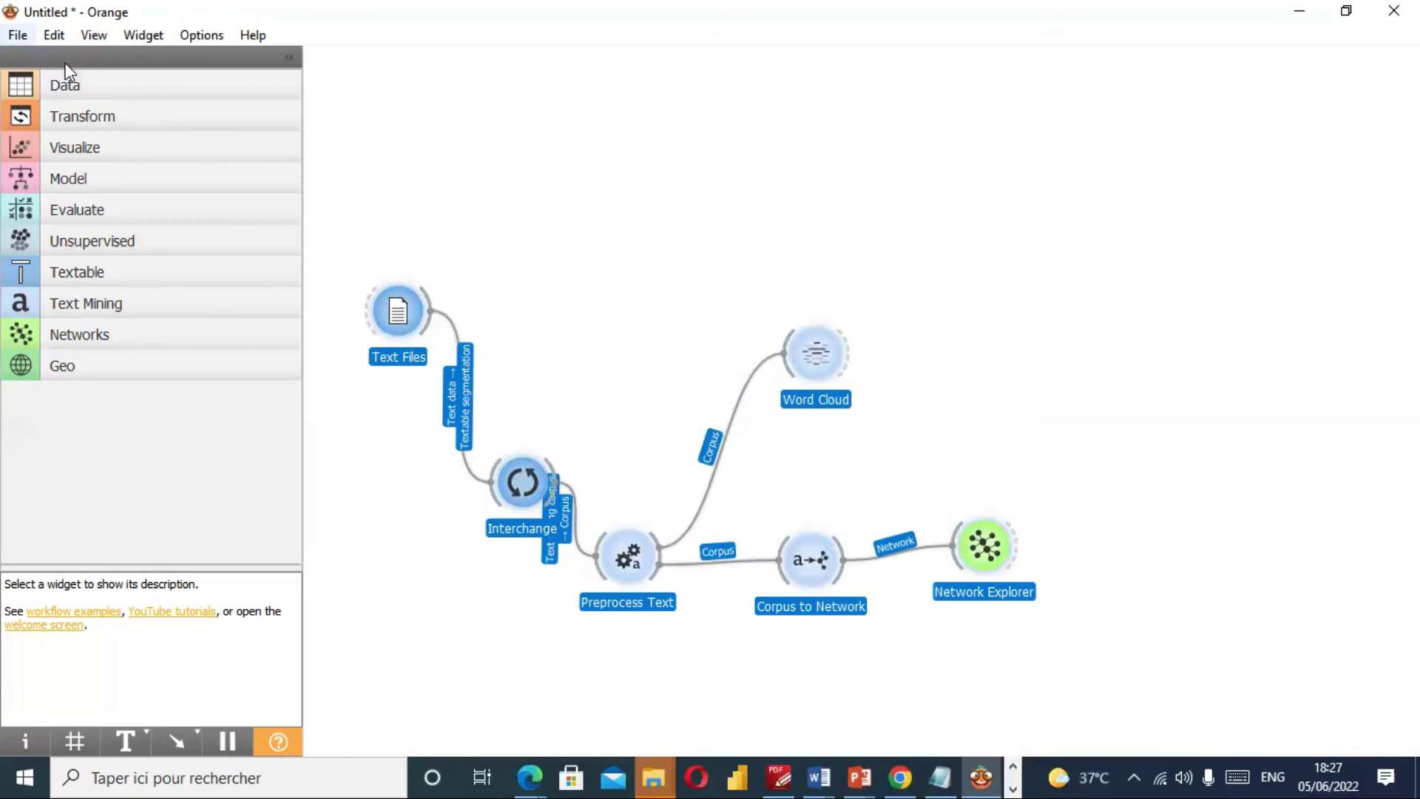
key("alt+f")
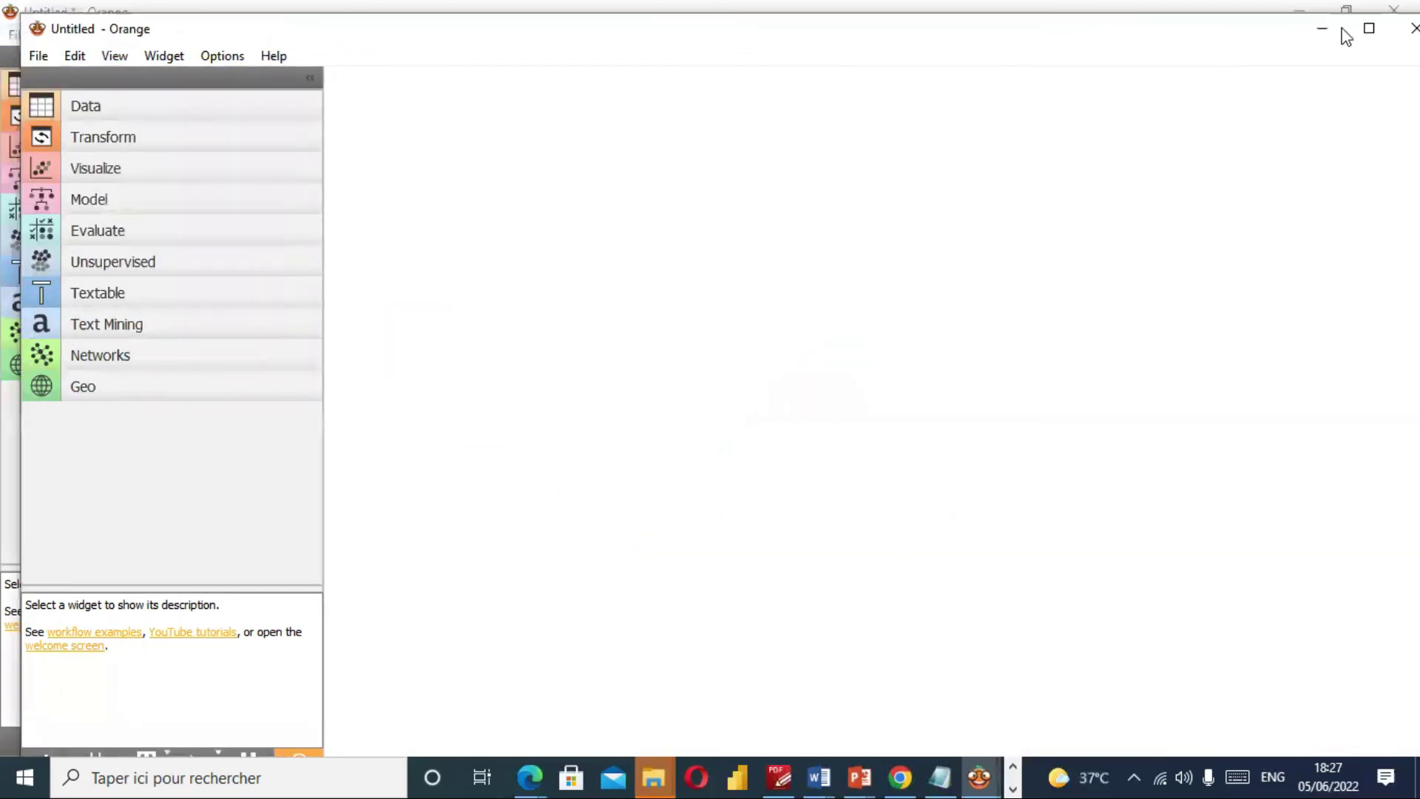
left_click(1379, 31)
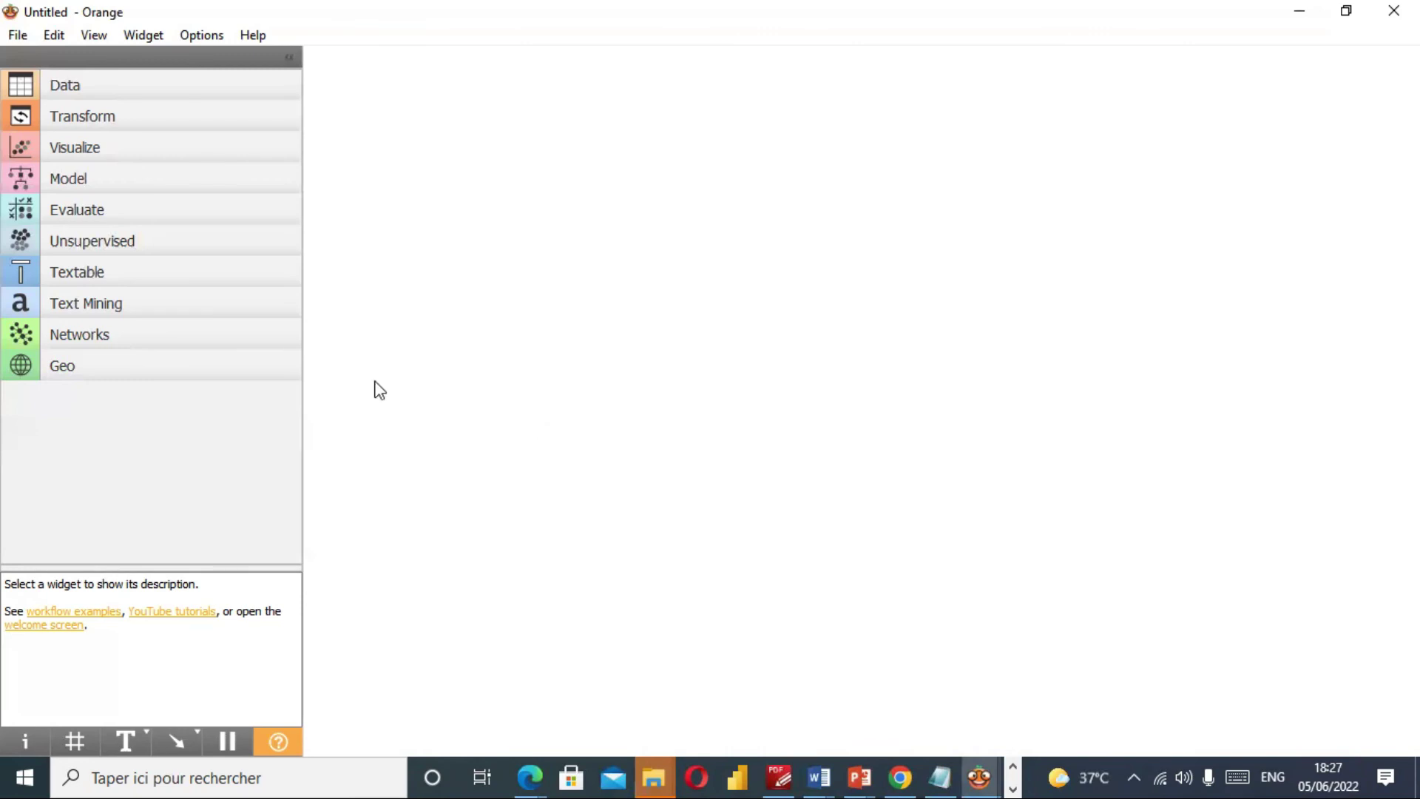
Place an Import Documents widget from the Text Mining category on the empty canvas.
left_click(162, 302)
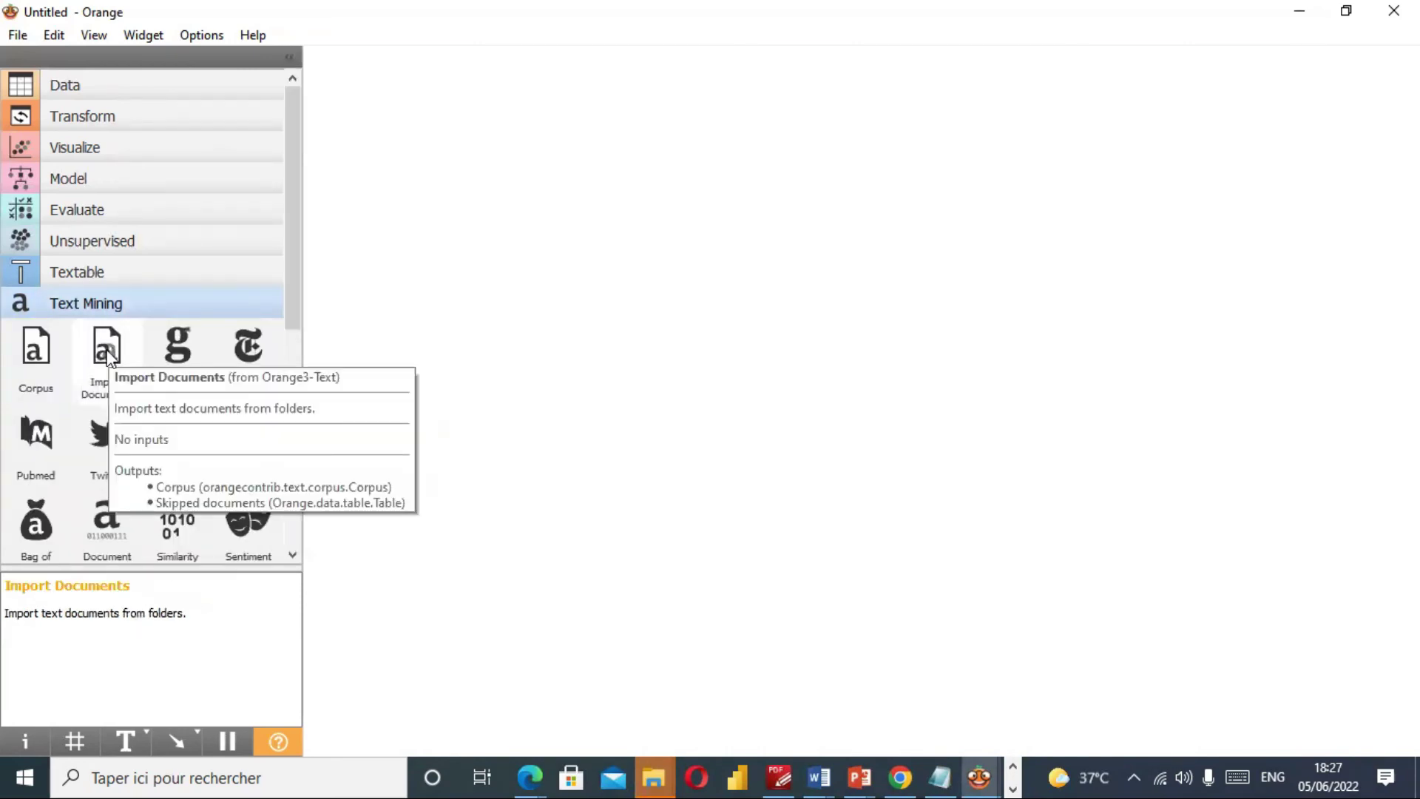
left_click_drag(107, 354, 414, 345)
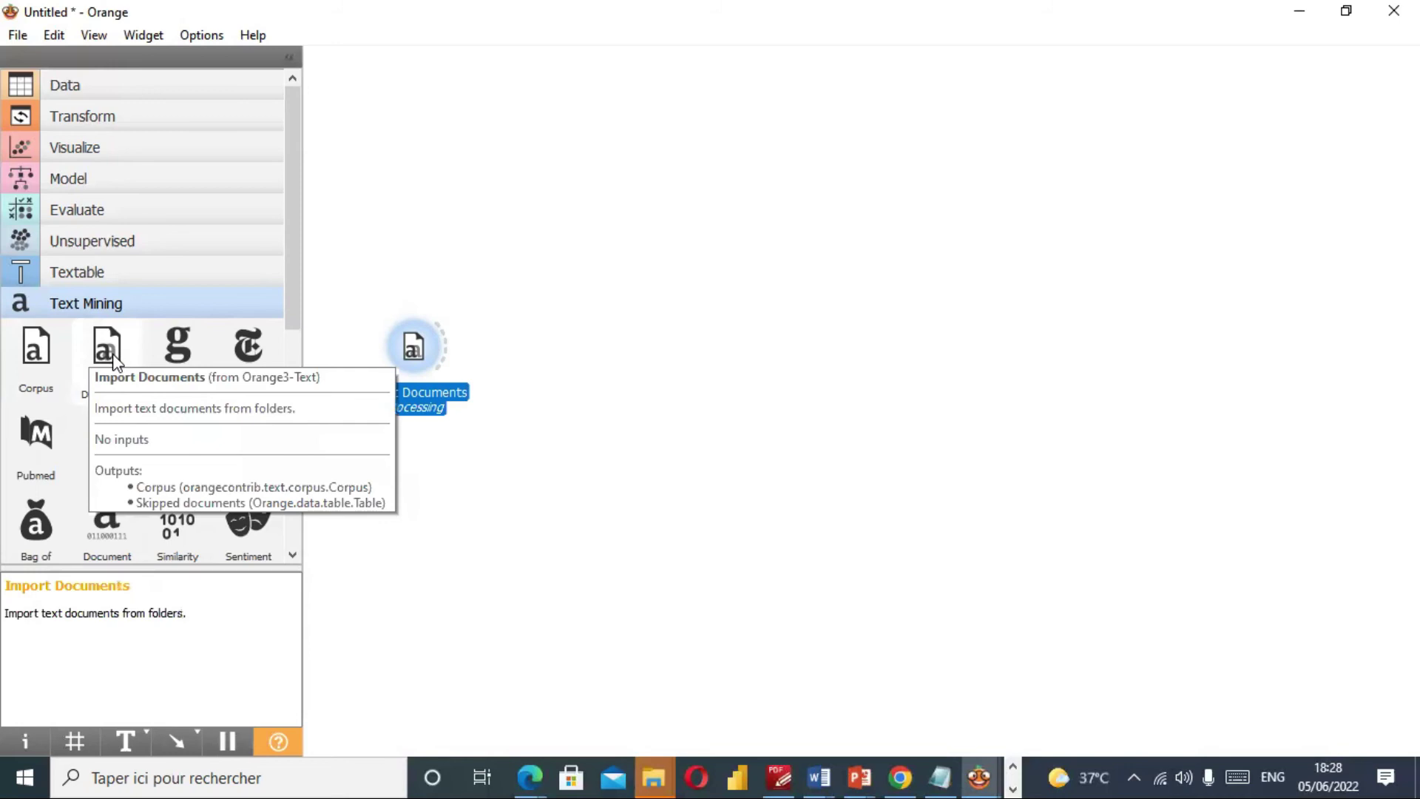
Set the source folder of the Import Documents widget to EF3 inside Documents > zotero_PDF.
double_click(415, 347)
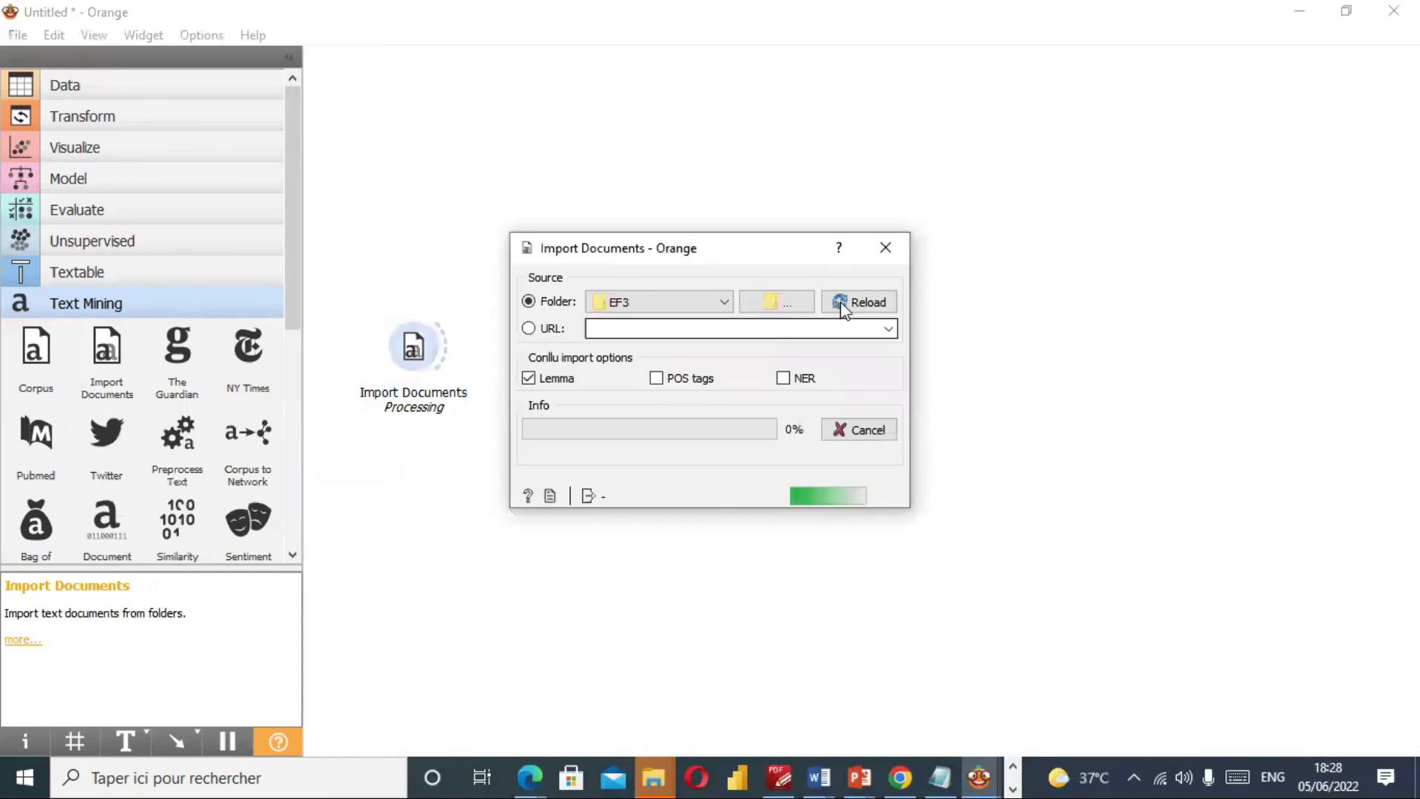
left_click(774, 303)
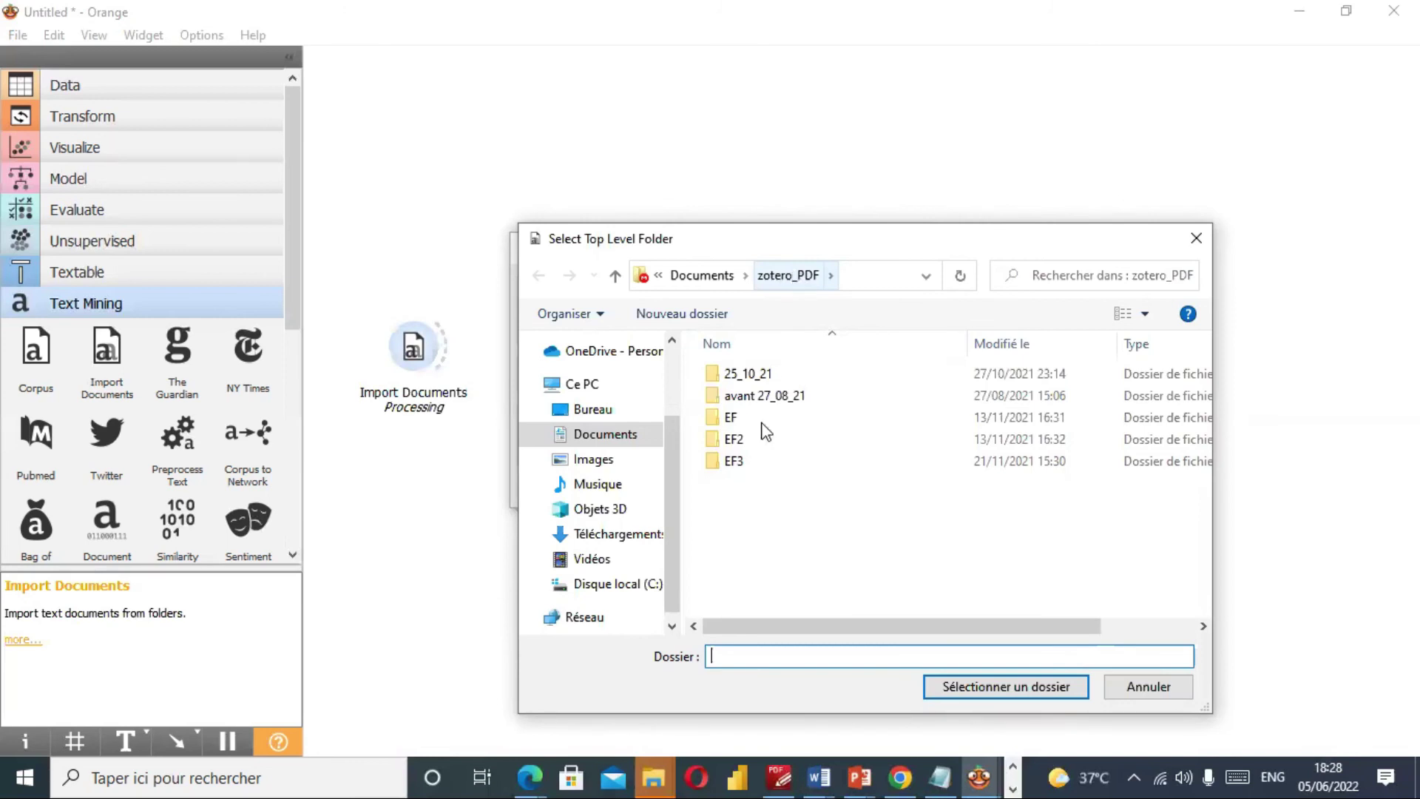
left_click(788, 463)
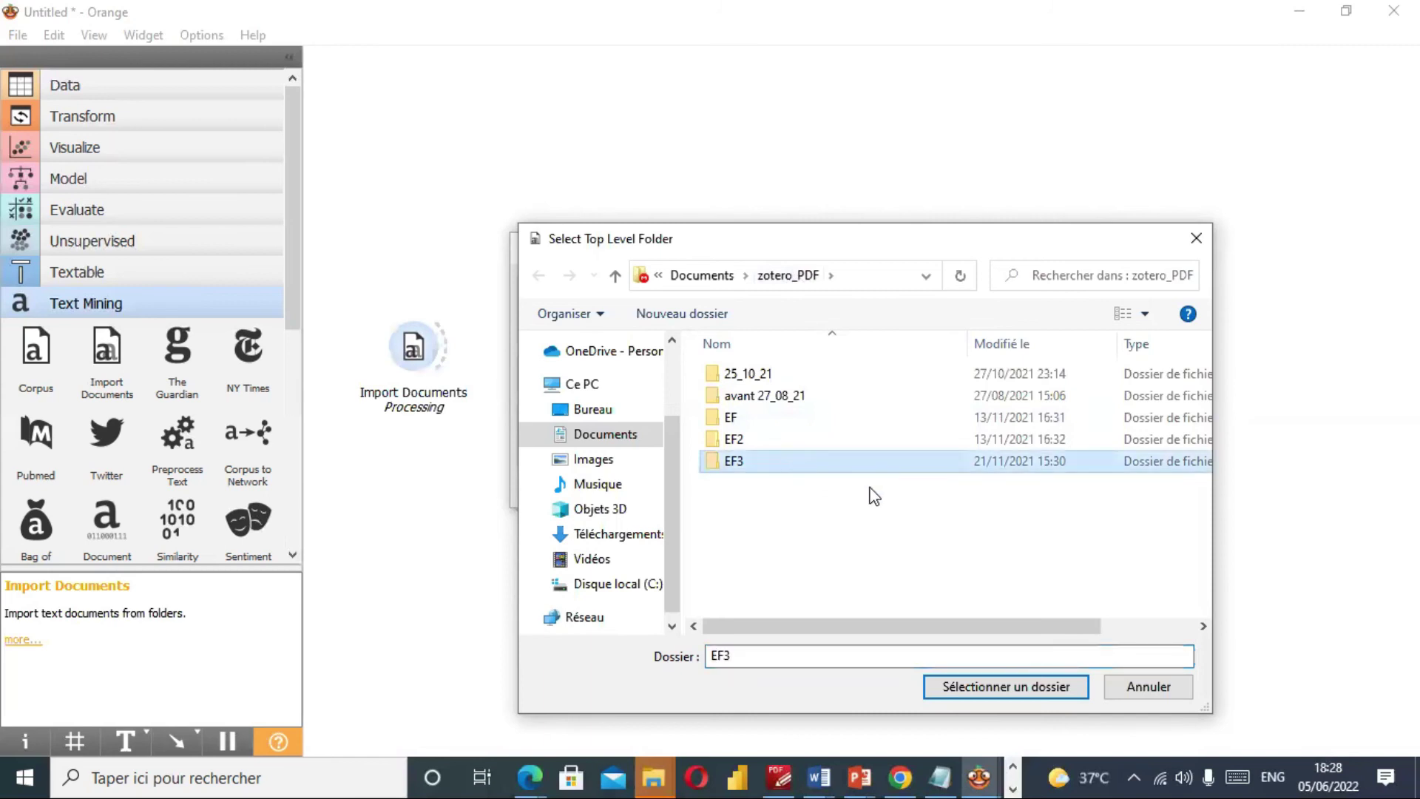
double_click(903, 468)
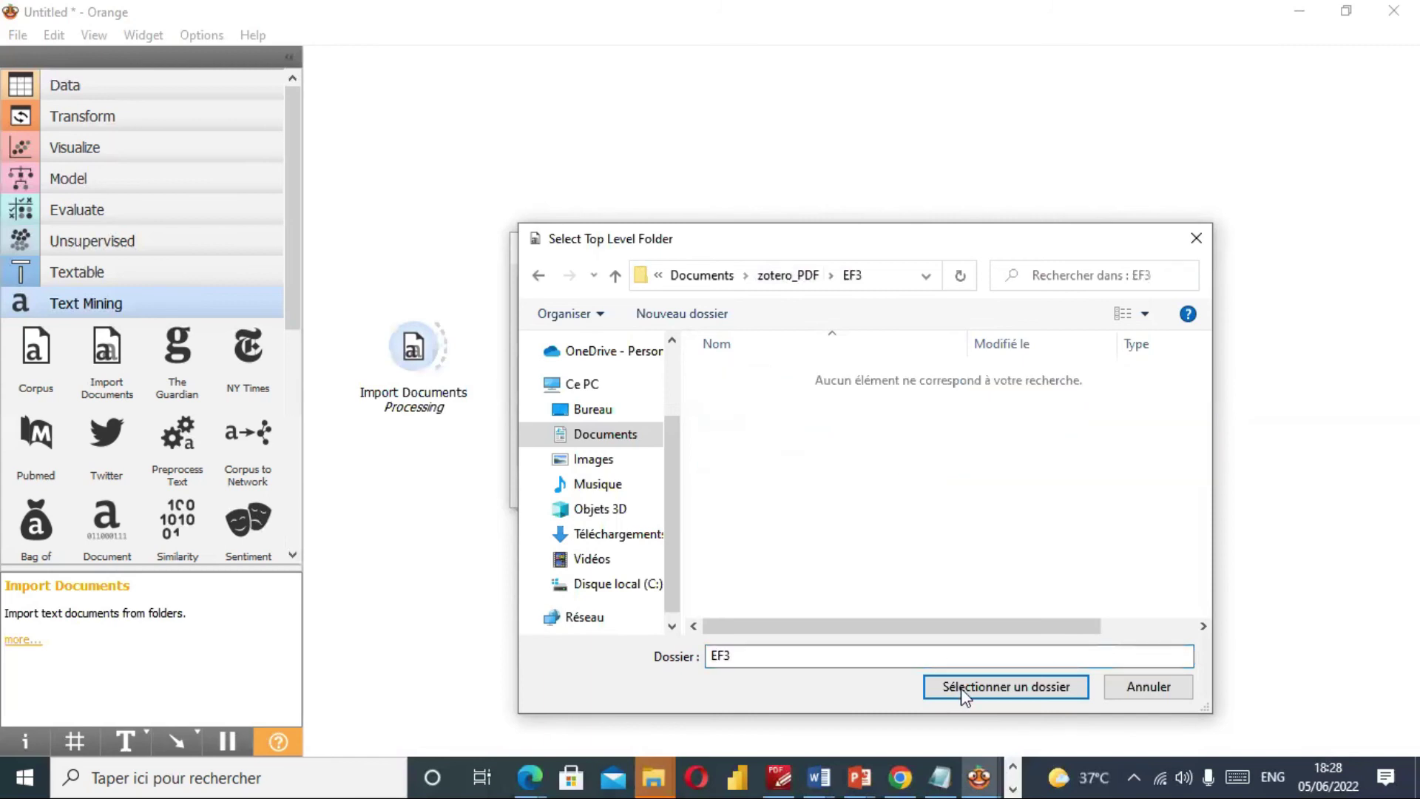
left_click(961, 688)
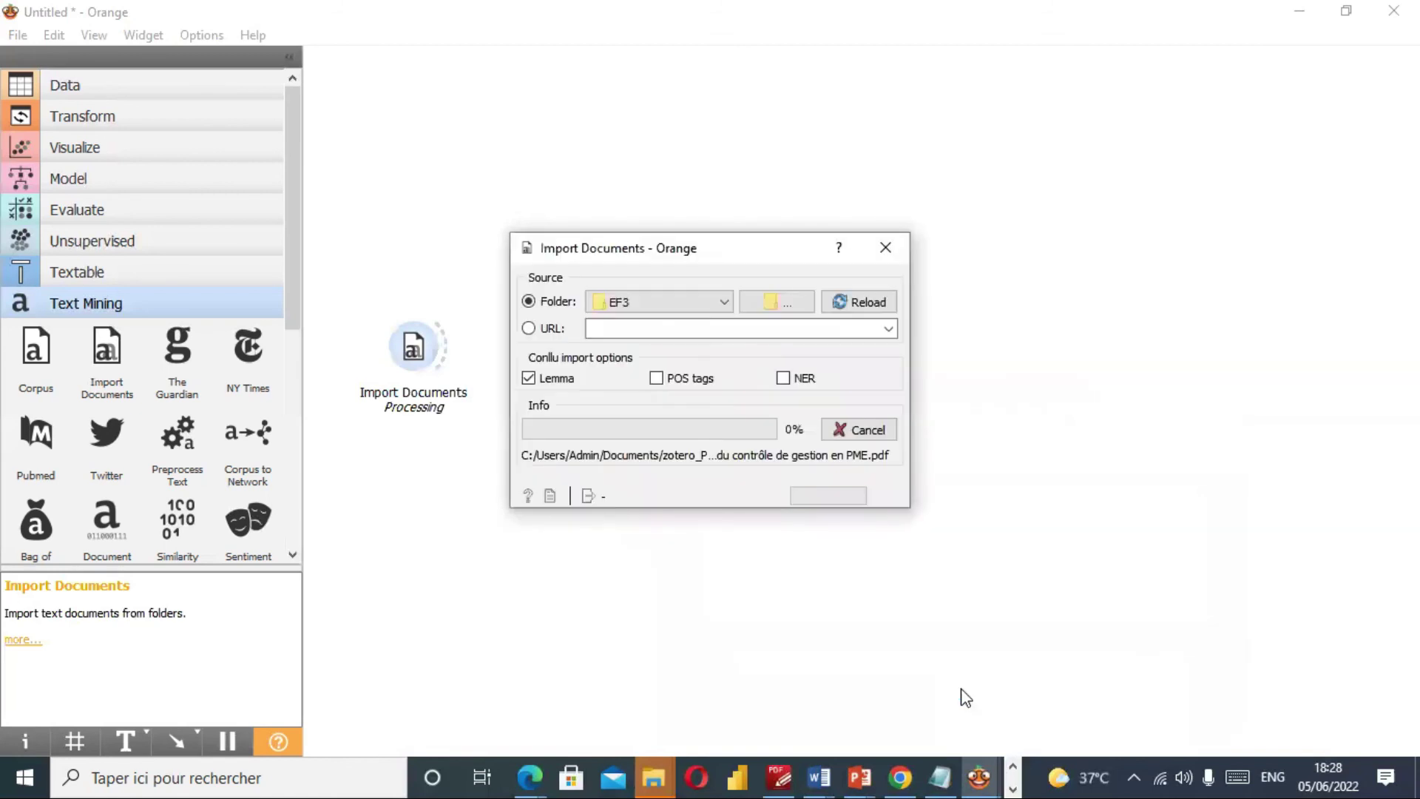
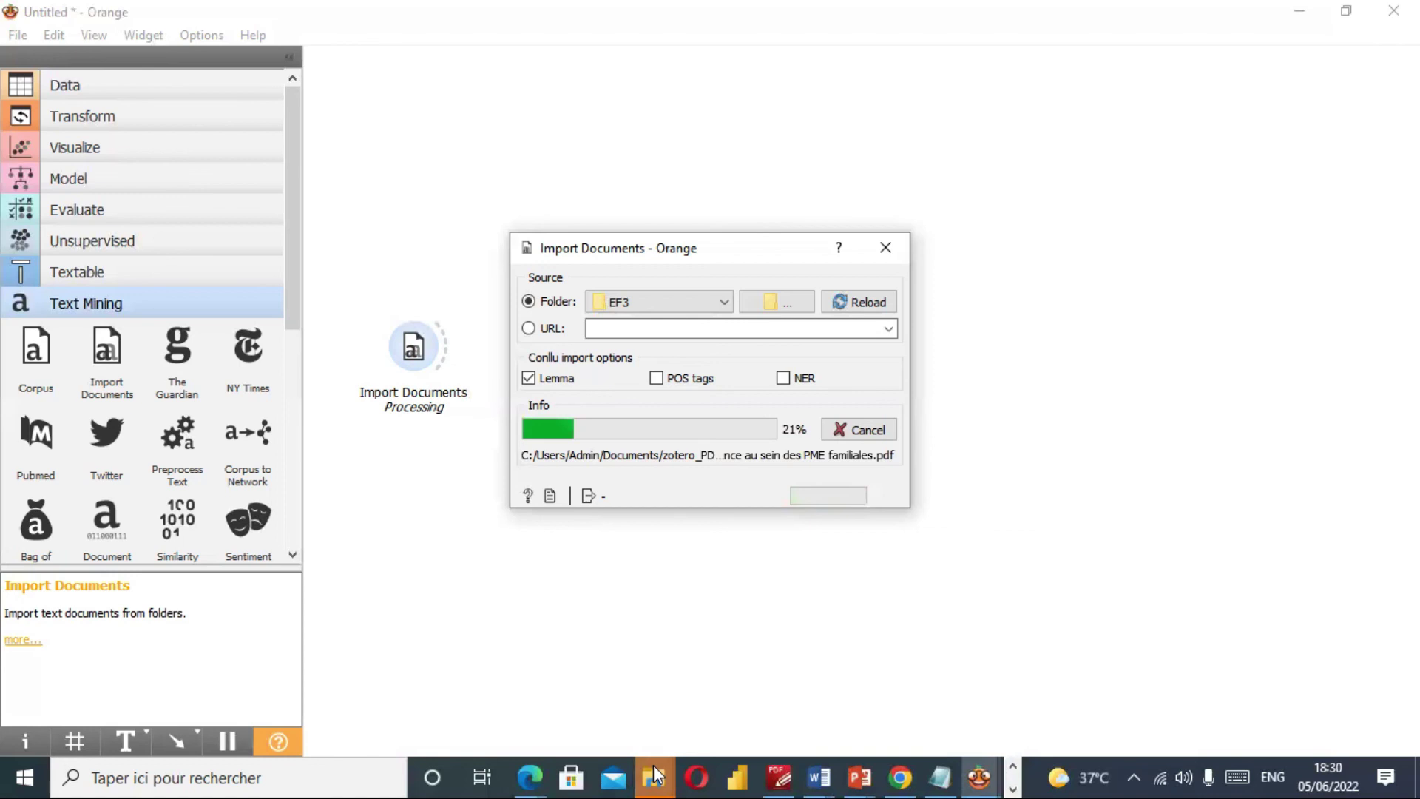
Switch to the File Explorer window showing the orange folder and go to the Documents folder.
mouse_move(655, 775)
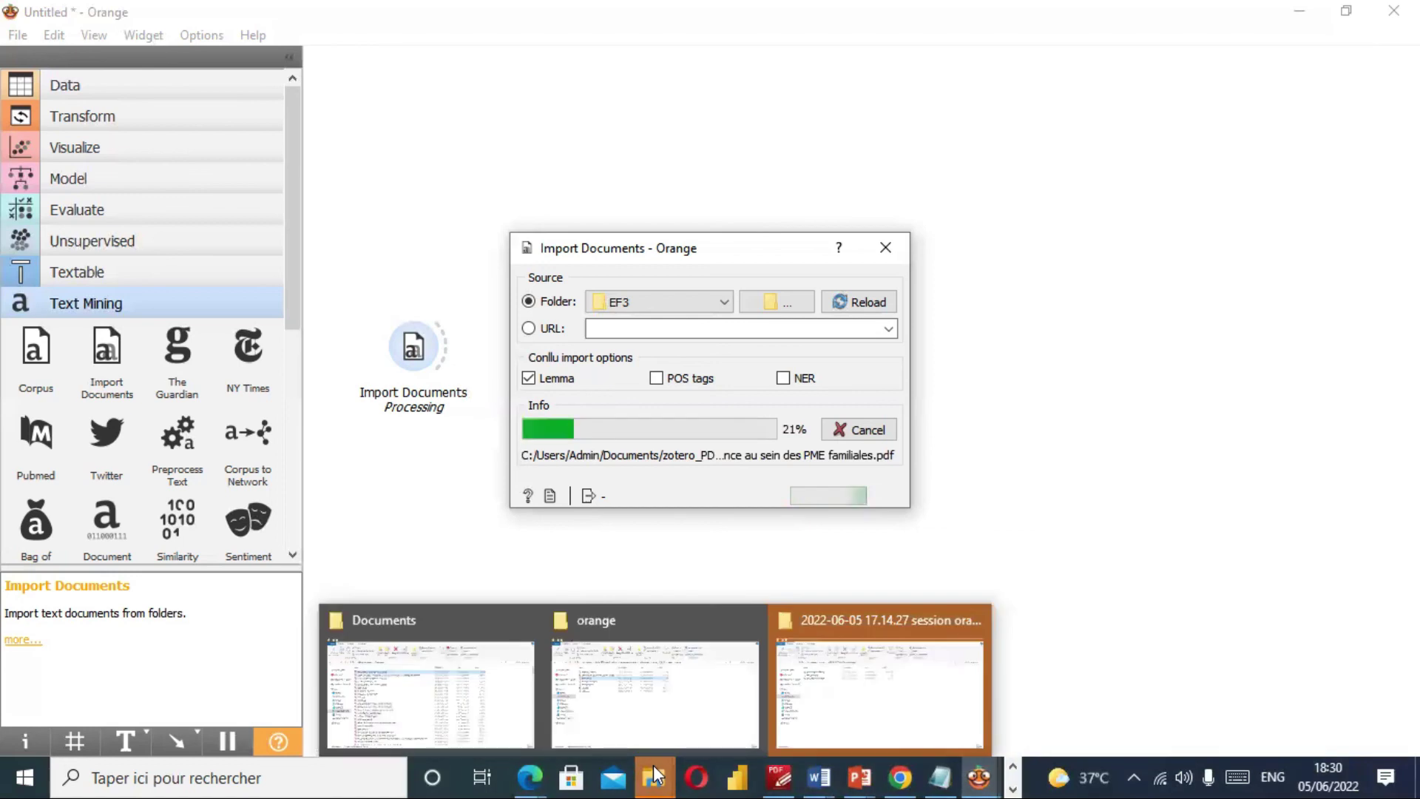
left_click(699, 688)
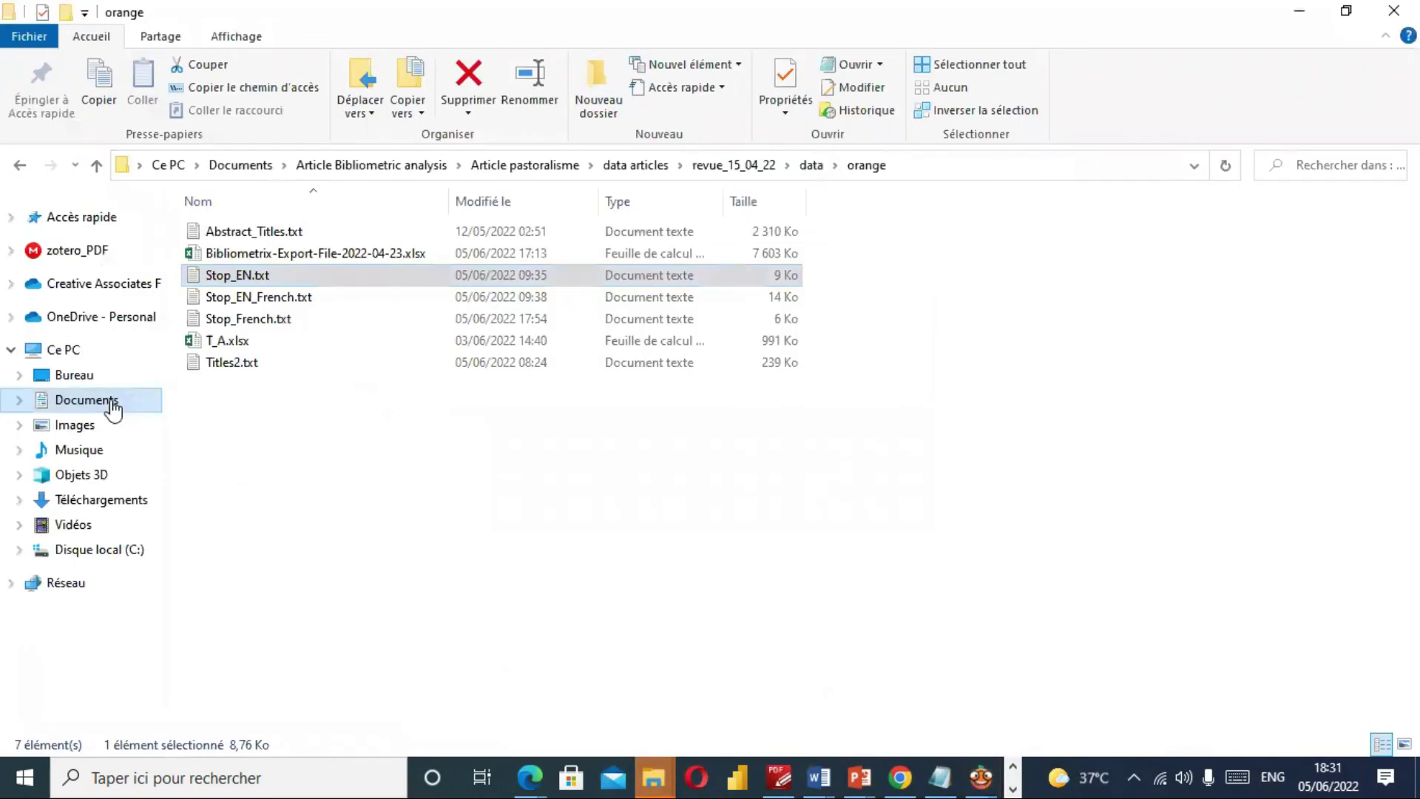
left_click(111, 401)
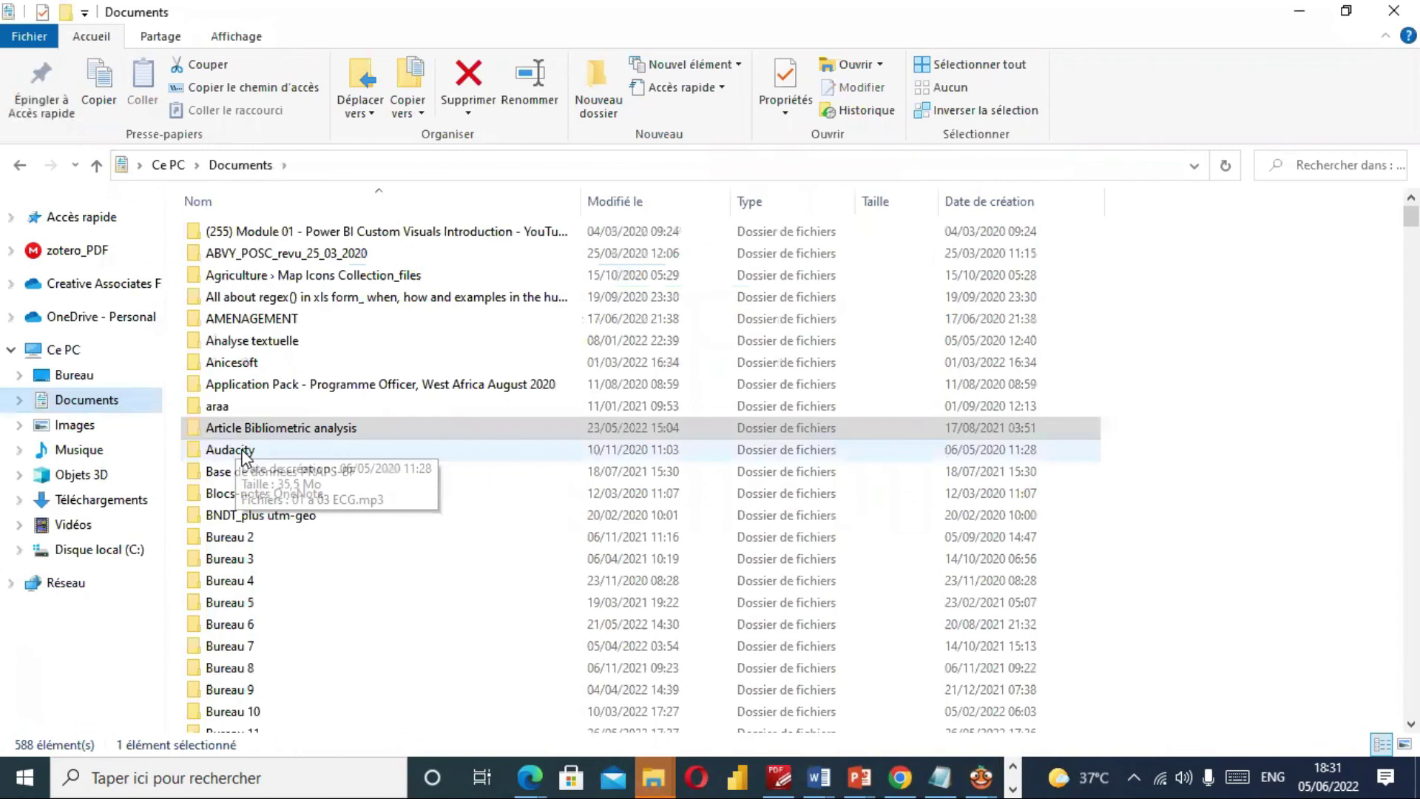
Find the Orange Workflow folder inside Documents and open it.
left_click(244, 453)
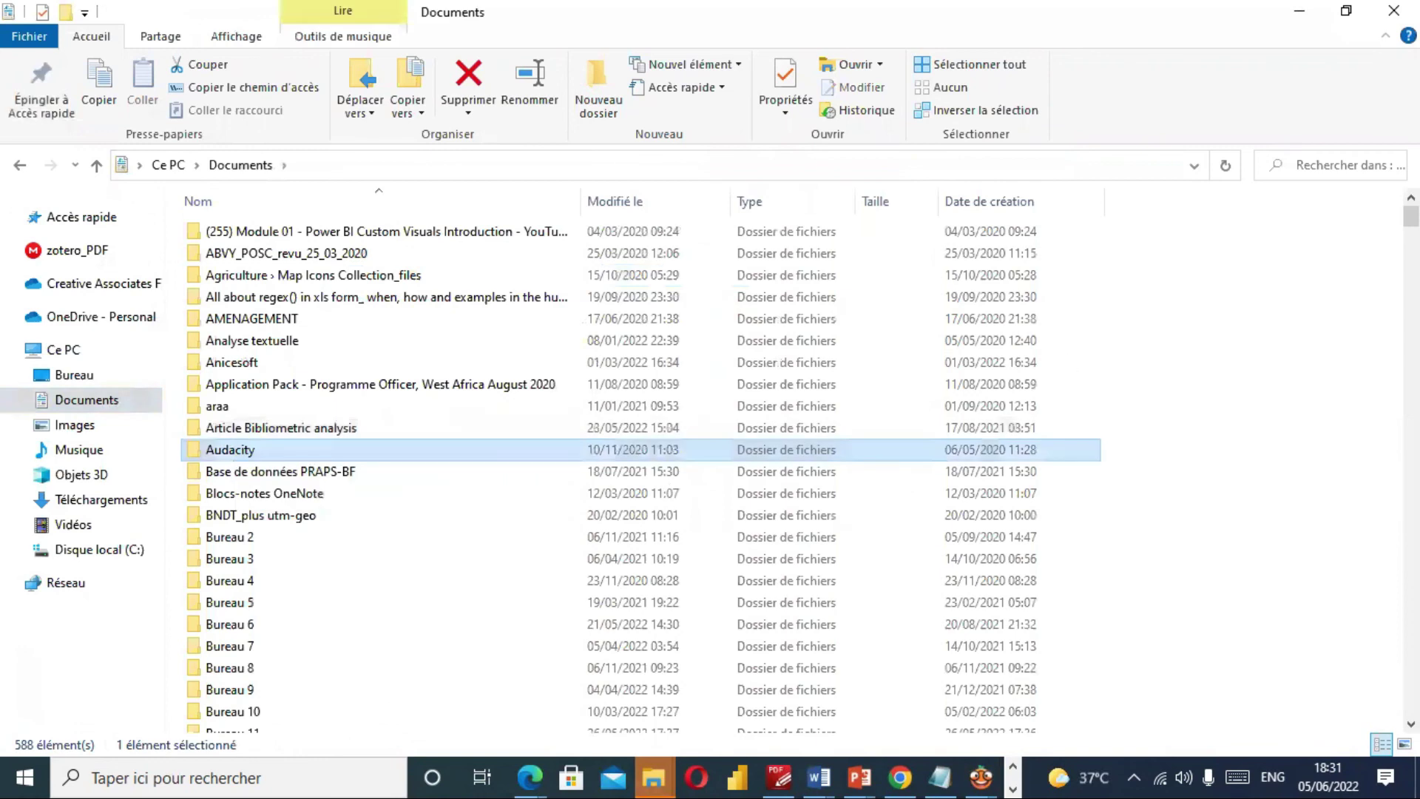
scroll(640, 466, "down", 1)
scroll(641, 466, "down", 7)
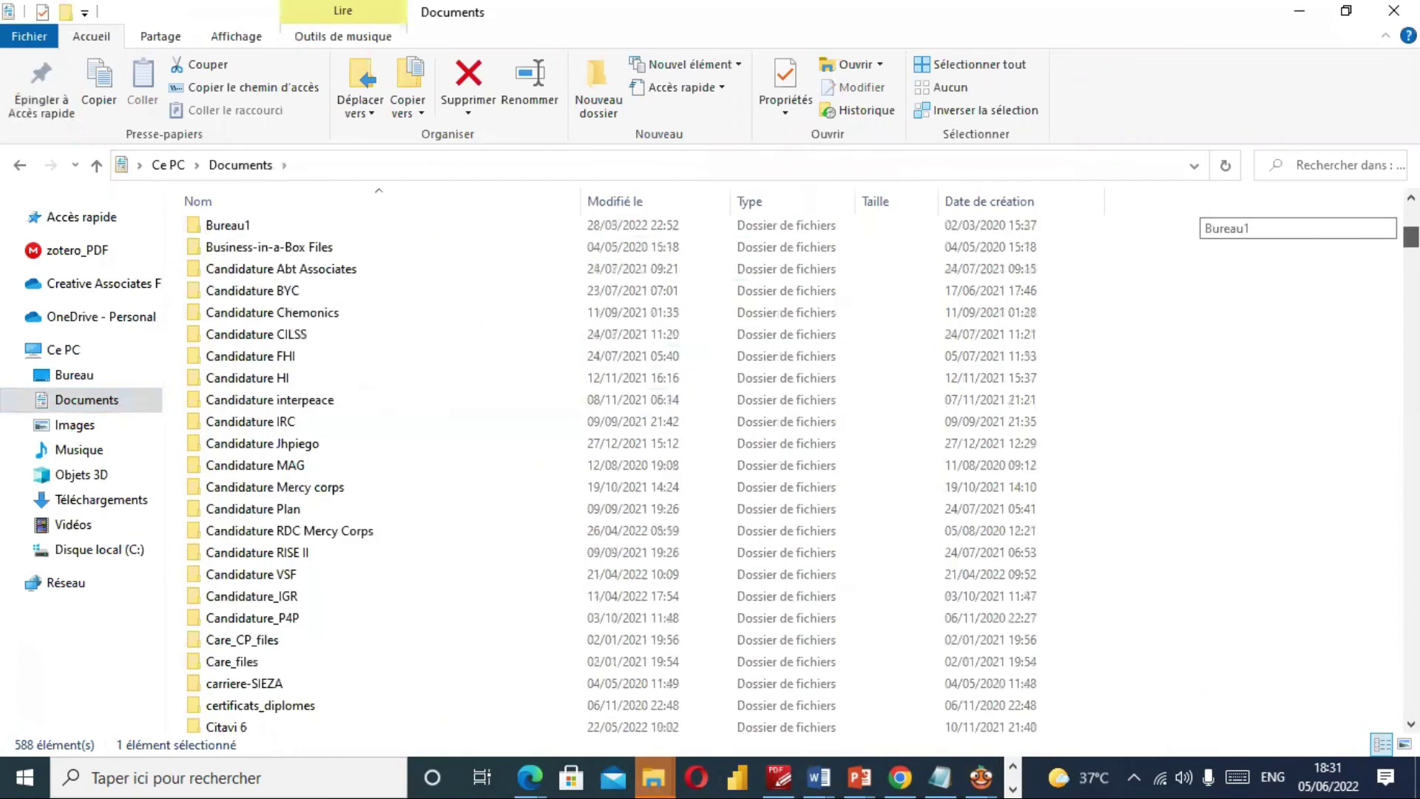
scroll(640, 466, "down", 5)
scroll(640, 466, "down", 3)
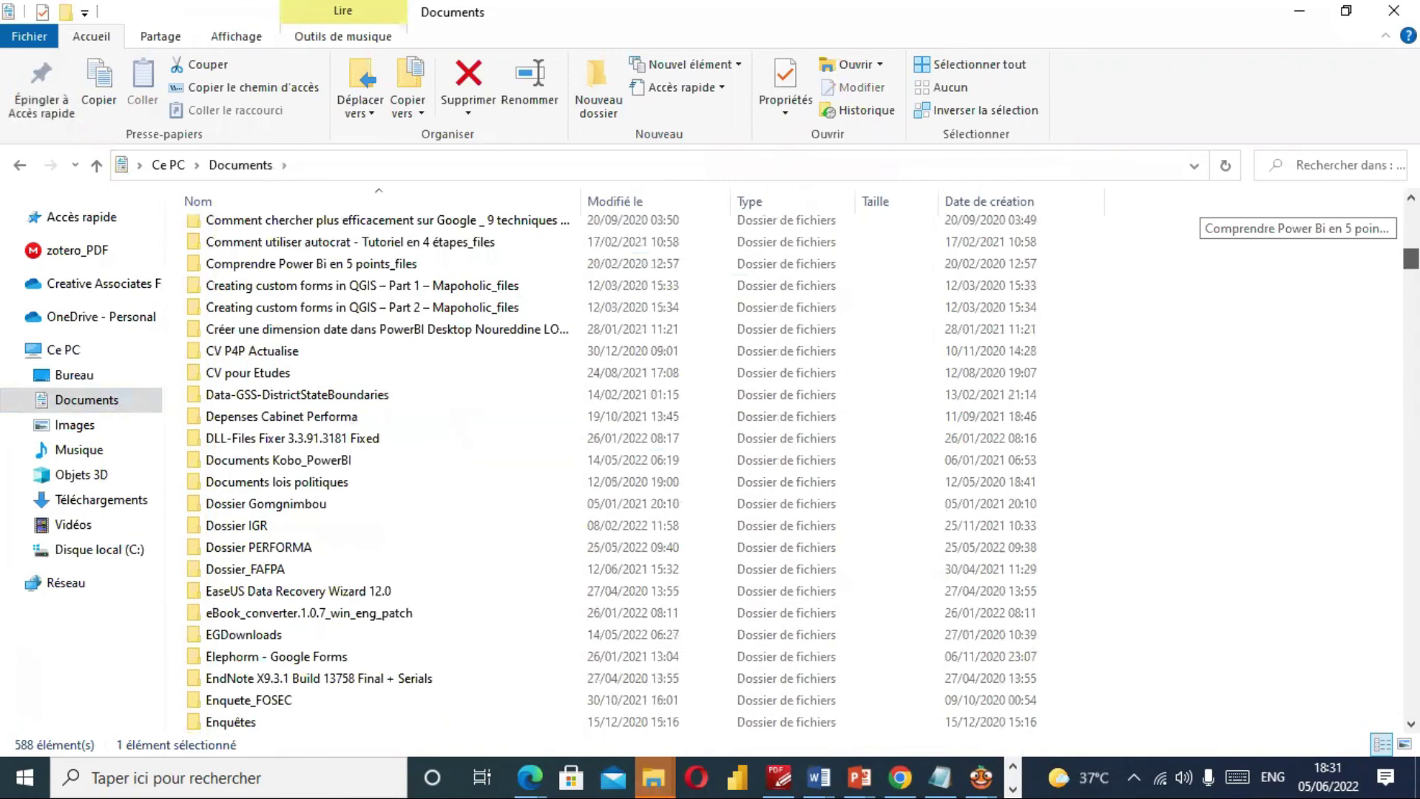
scroll(640, 466, "down", 2)
scroll(641, 466, "down", 1)
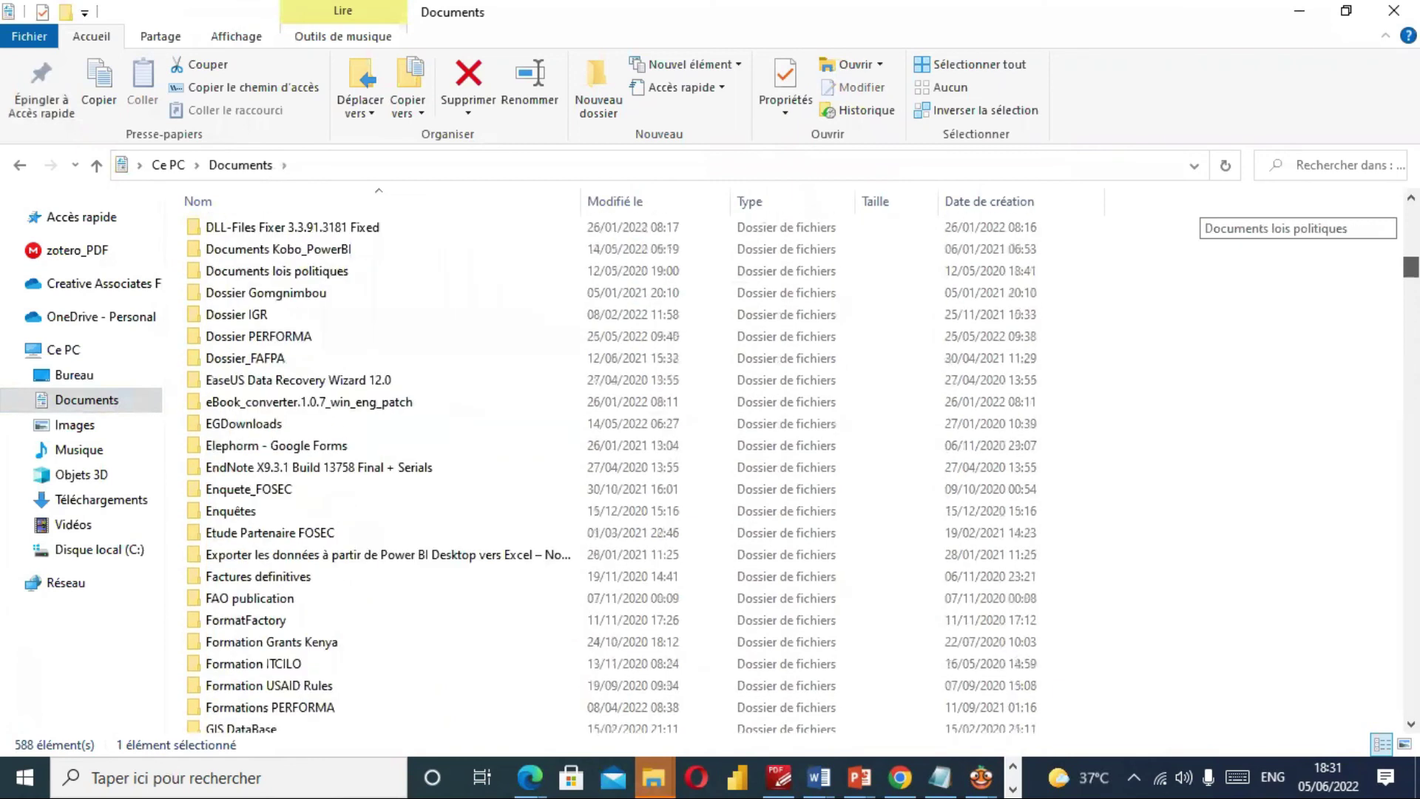
scroll(640, 466, "down", 4)
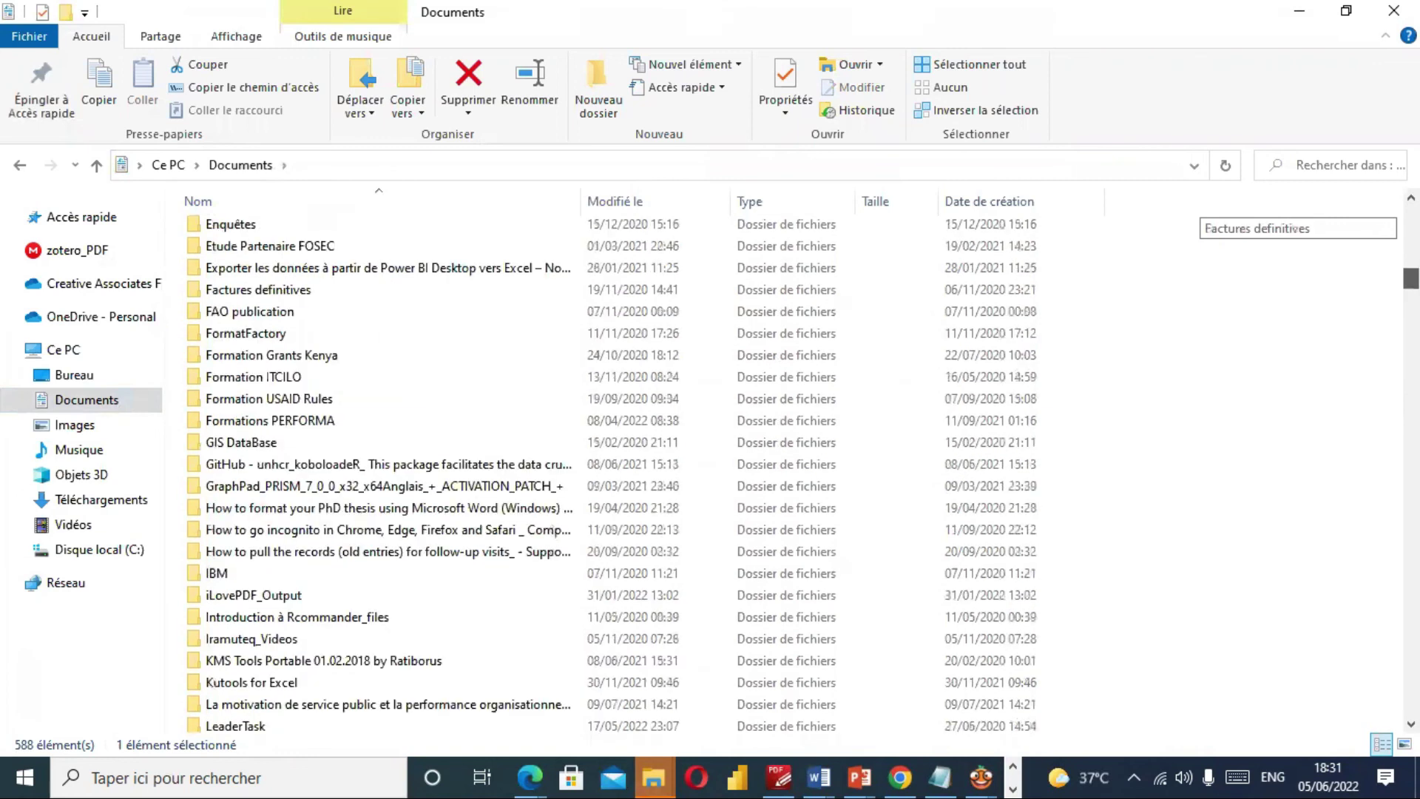
scroll(640, 466, "down", 4)
scroll(641, 466, "down", 3)
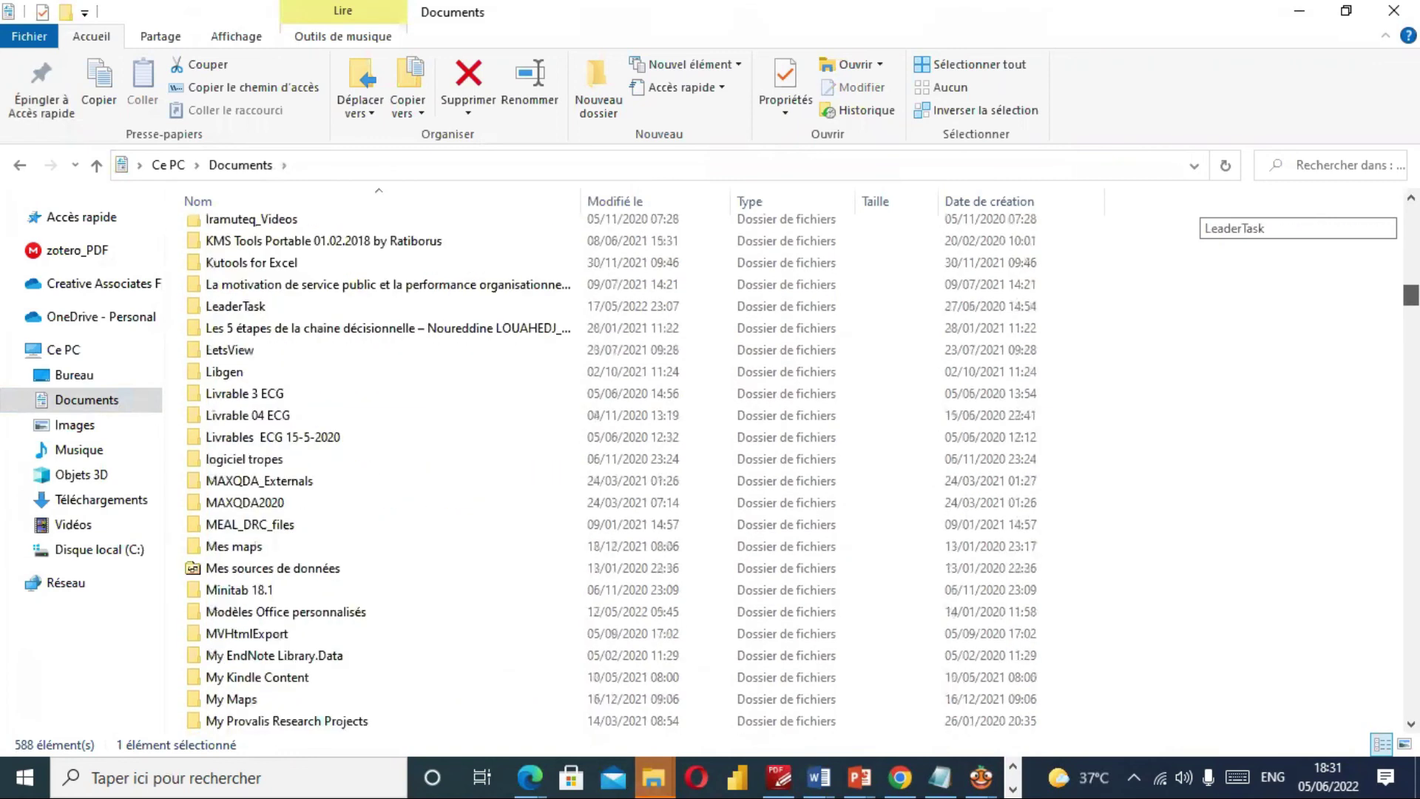
scroll(641, 466, "down", 4)
scroll(640, 466, "down", 1)
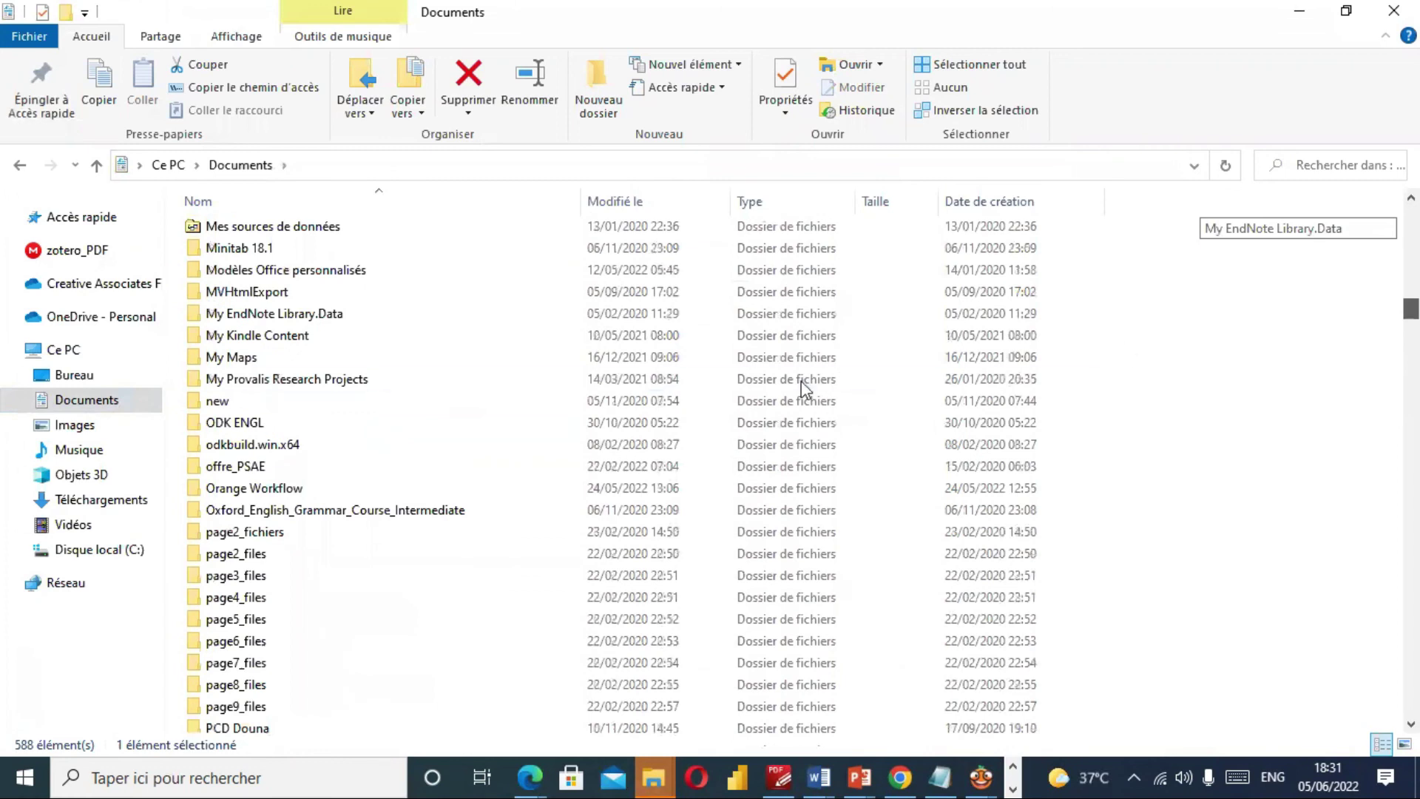
double_click(402, 488)
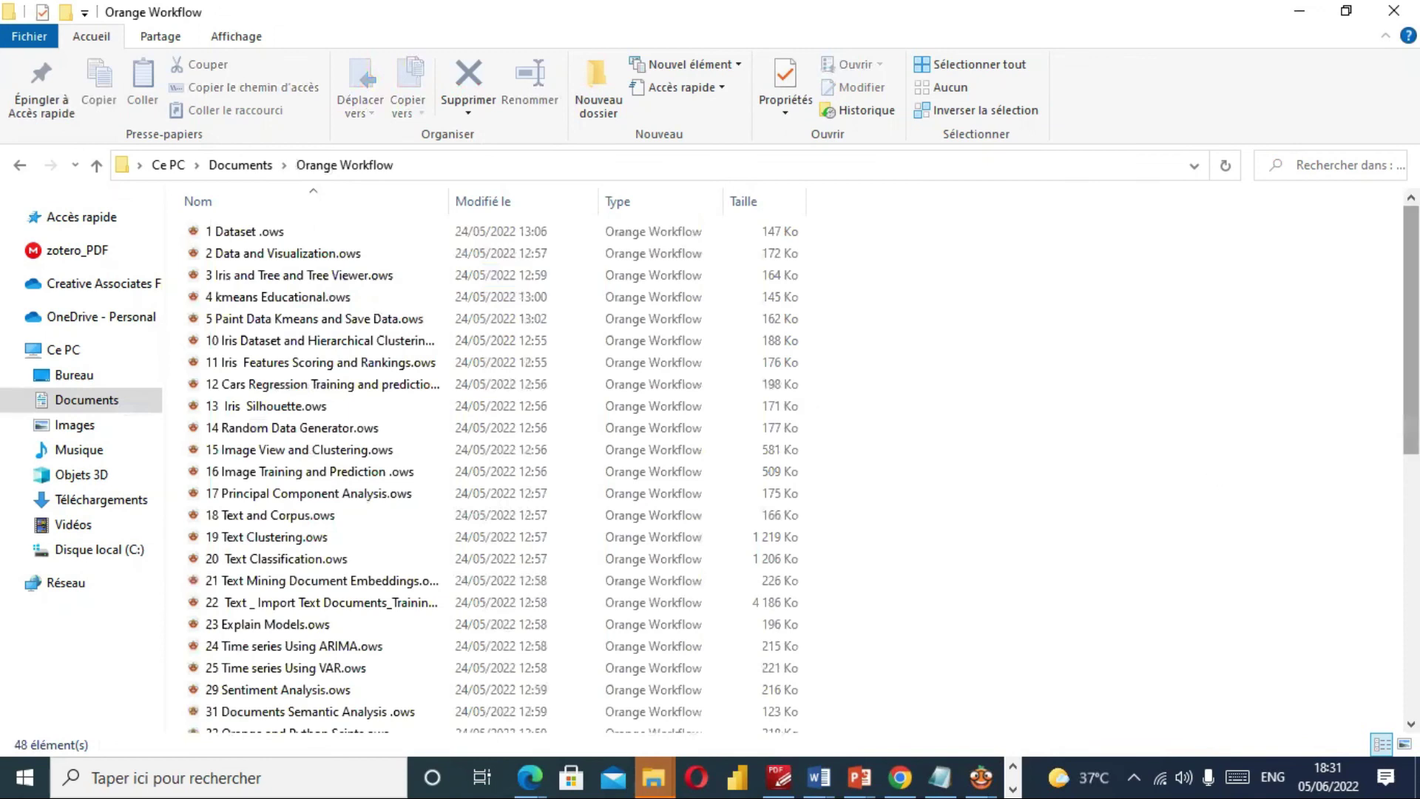
Look through the workflow files to the end of the list, highlighting 44 Topic Modelling.ows and 47 Word Enrichment.ows.
scroll(1411, 340, "down", 1)
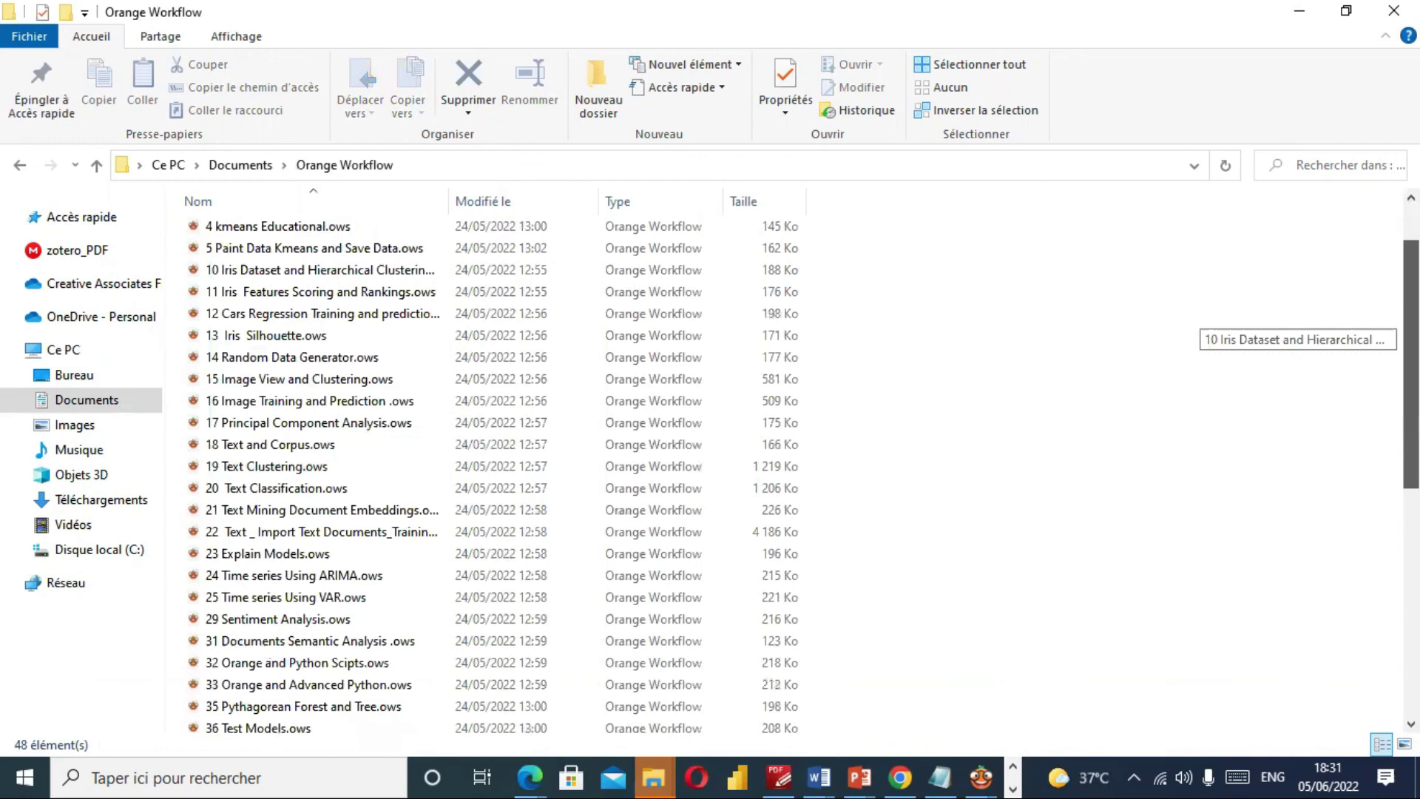
scroll(1411, 340, "down", 2)
scroll(1411, 340, "down", 3)
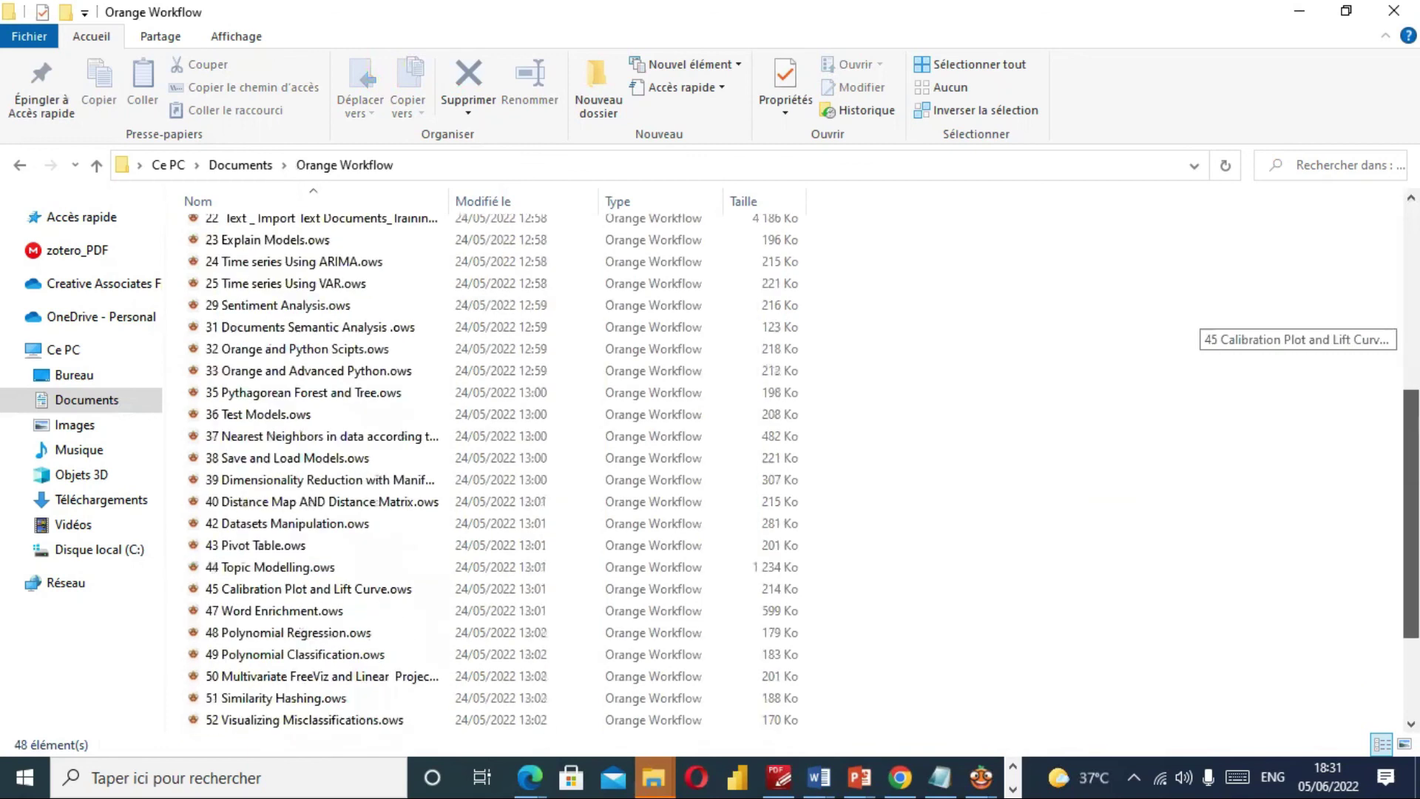
scroll(1411, 341, "down", 2)
scroll(922, 510, "down", 1)
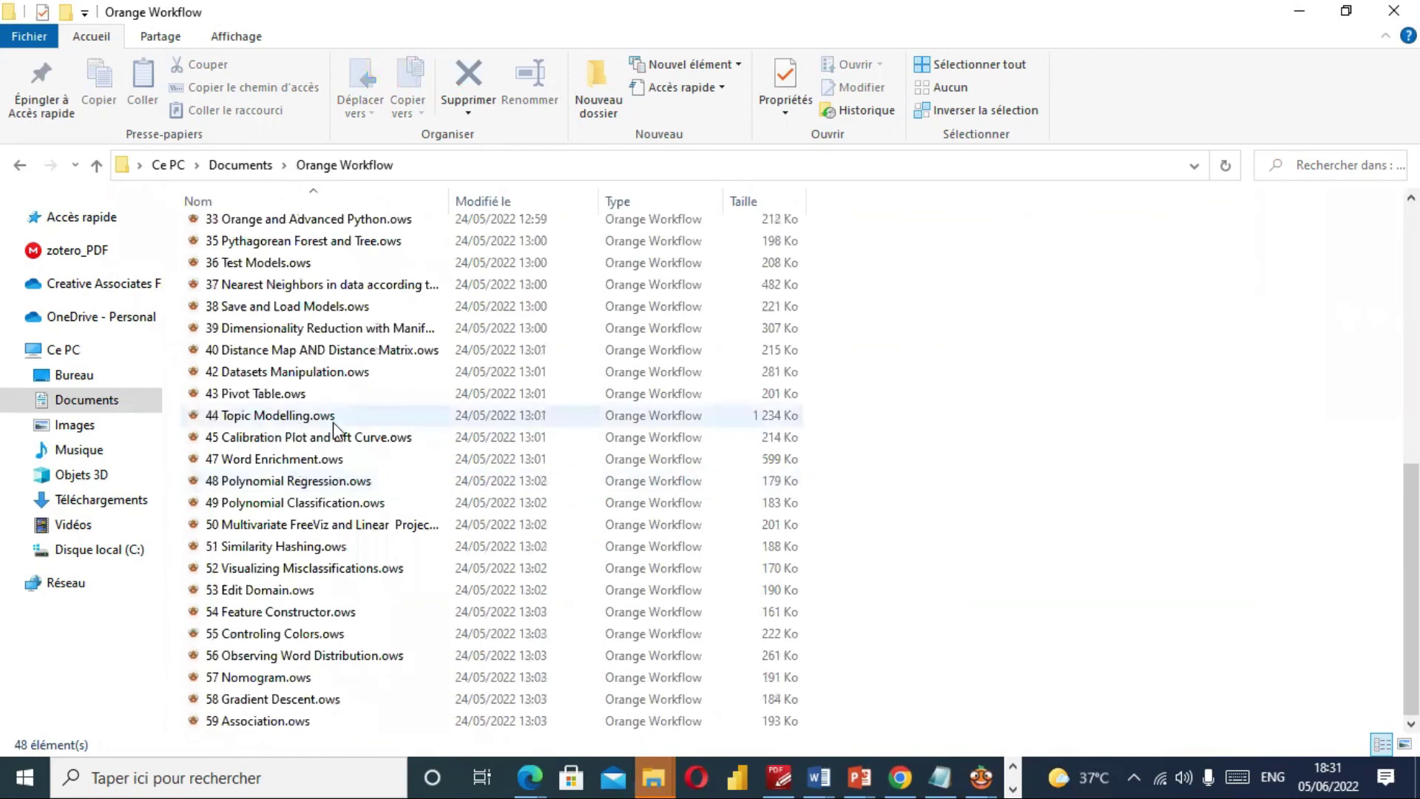
double_click(253, 417)
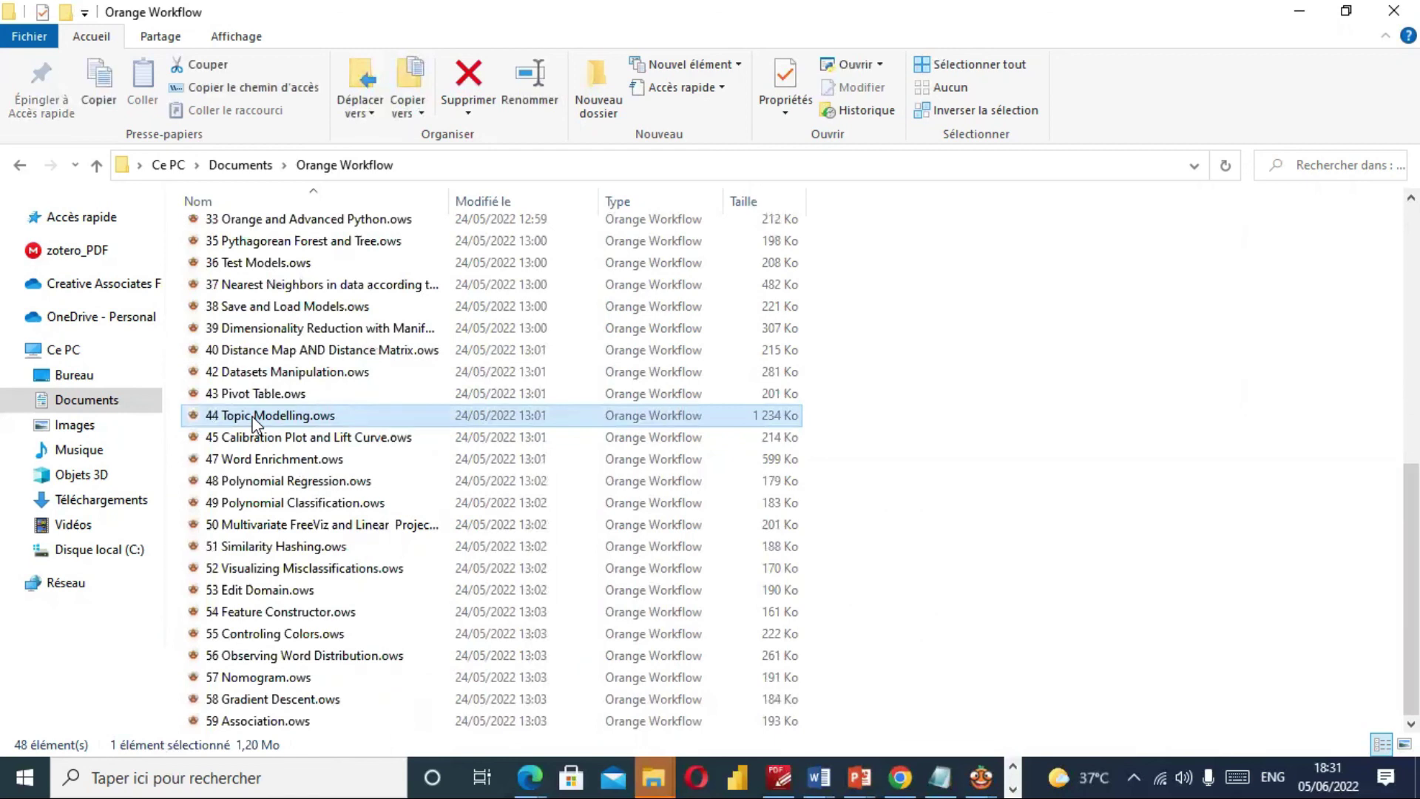
left_click(300, 464)
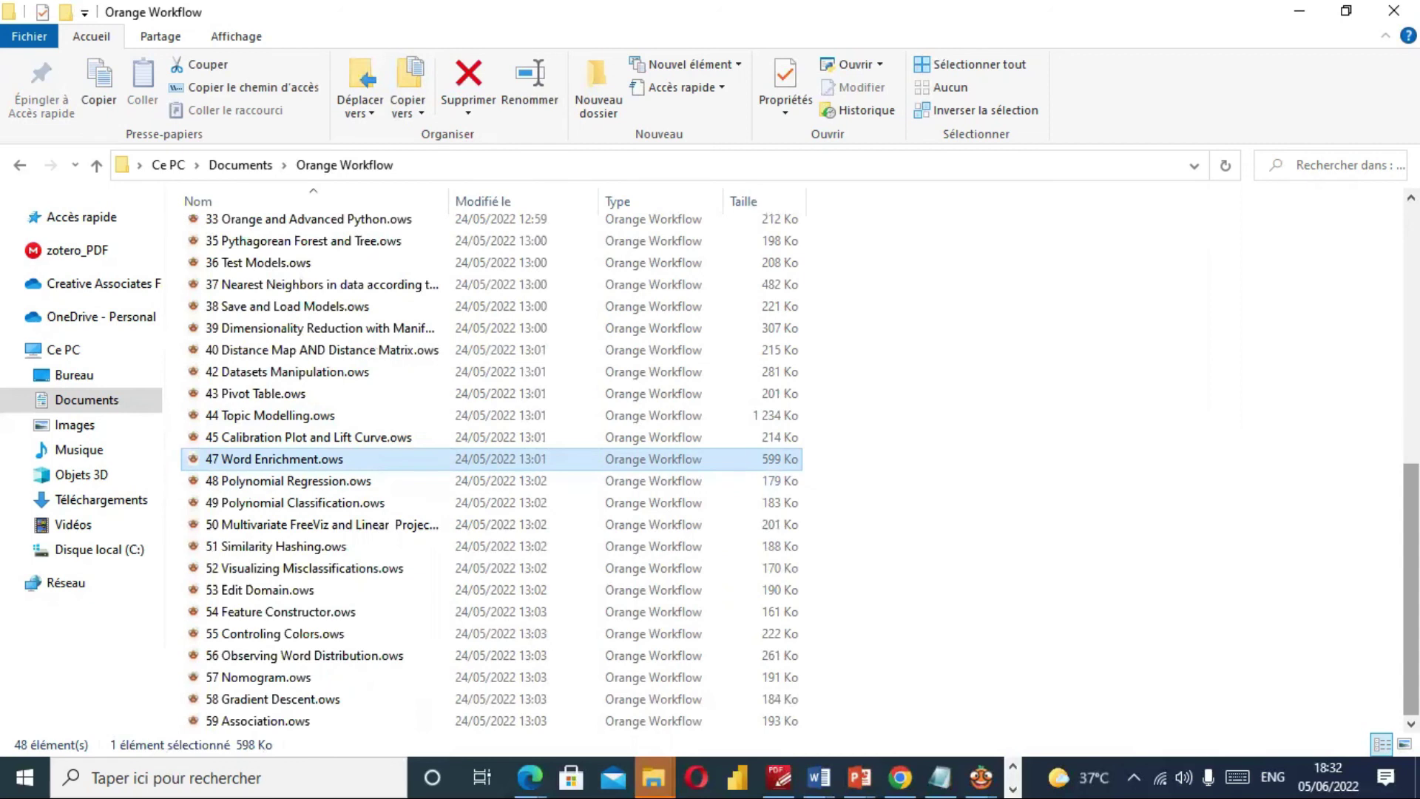
Go back up the workflow list and highlight 29 Sentiment Analysis.ows, followed by 31 Documents Semantic Analysis .ows.
scroll(1411, 533, "up", 1)
scroll(1411, 532, "up", 1)
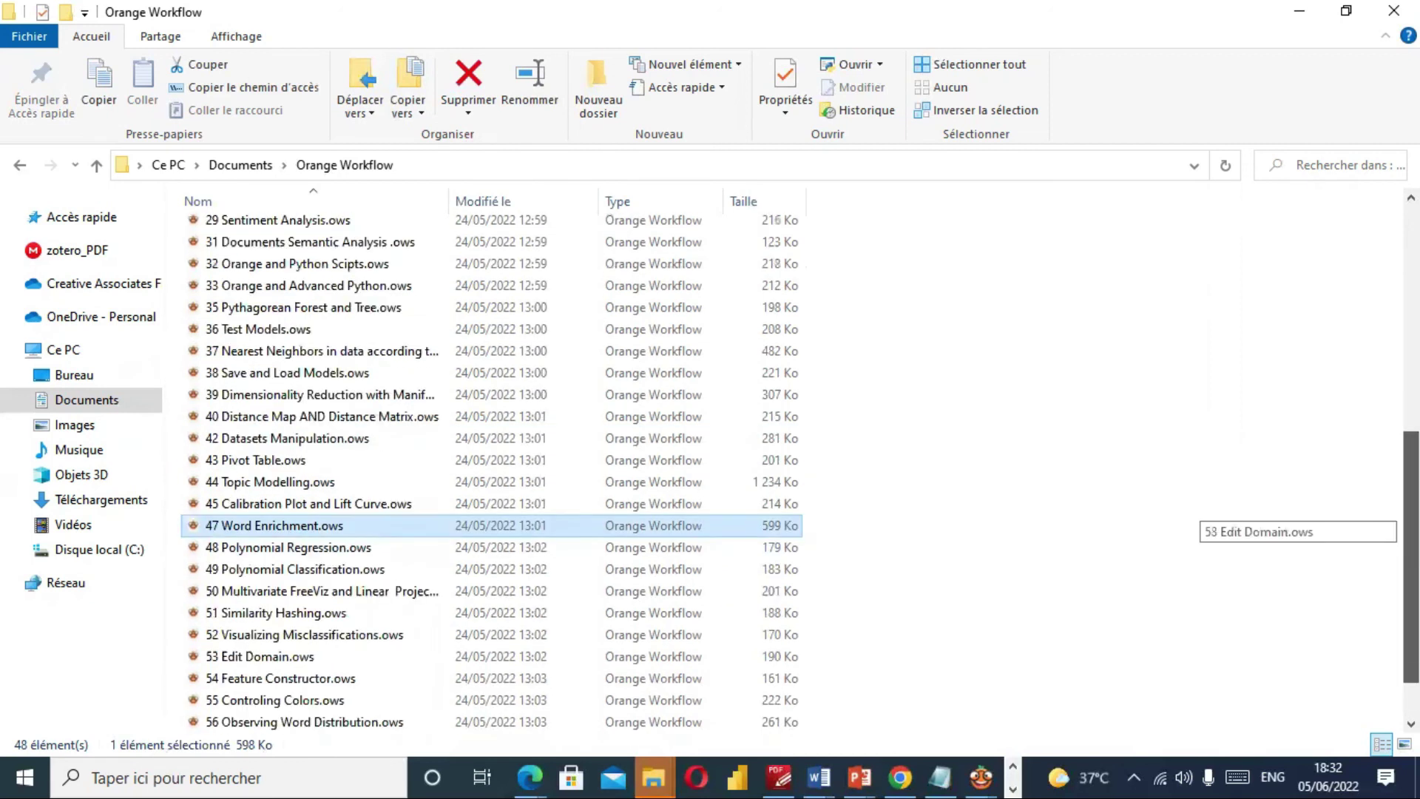
left_click_drag(1411, 533, 1412, 533)
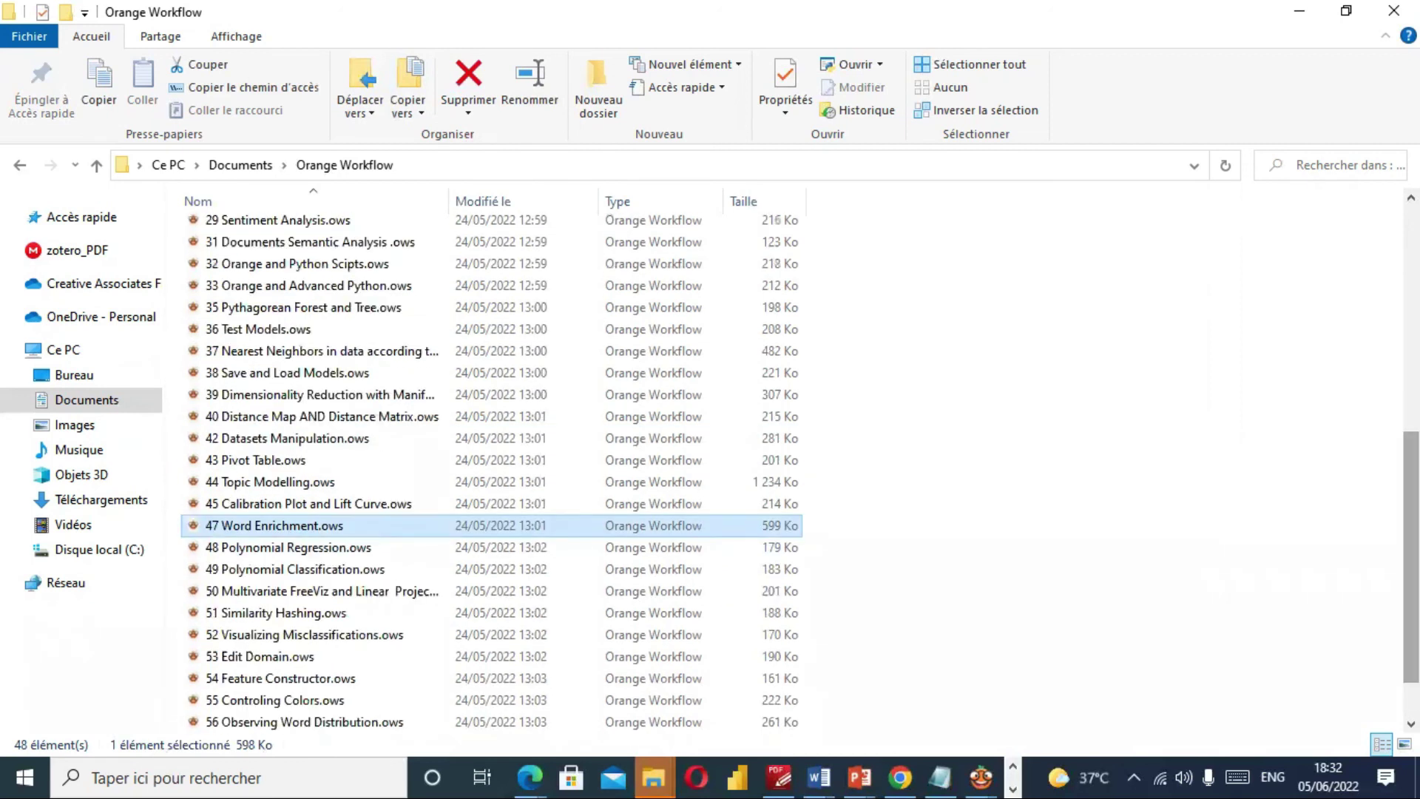
scroll(784, 443, "up", 3)
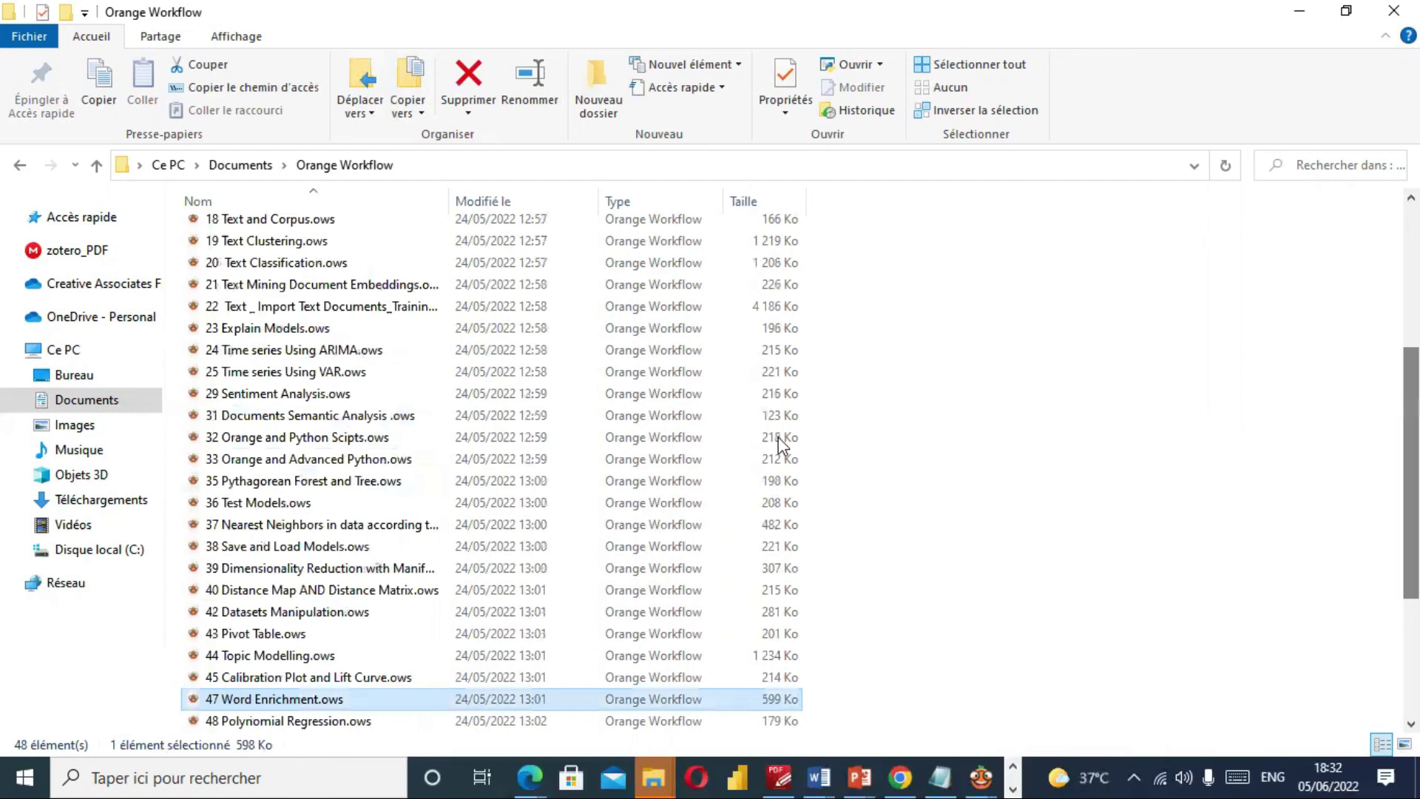
left_click(266, 396)
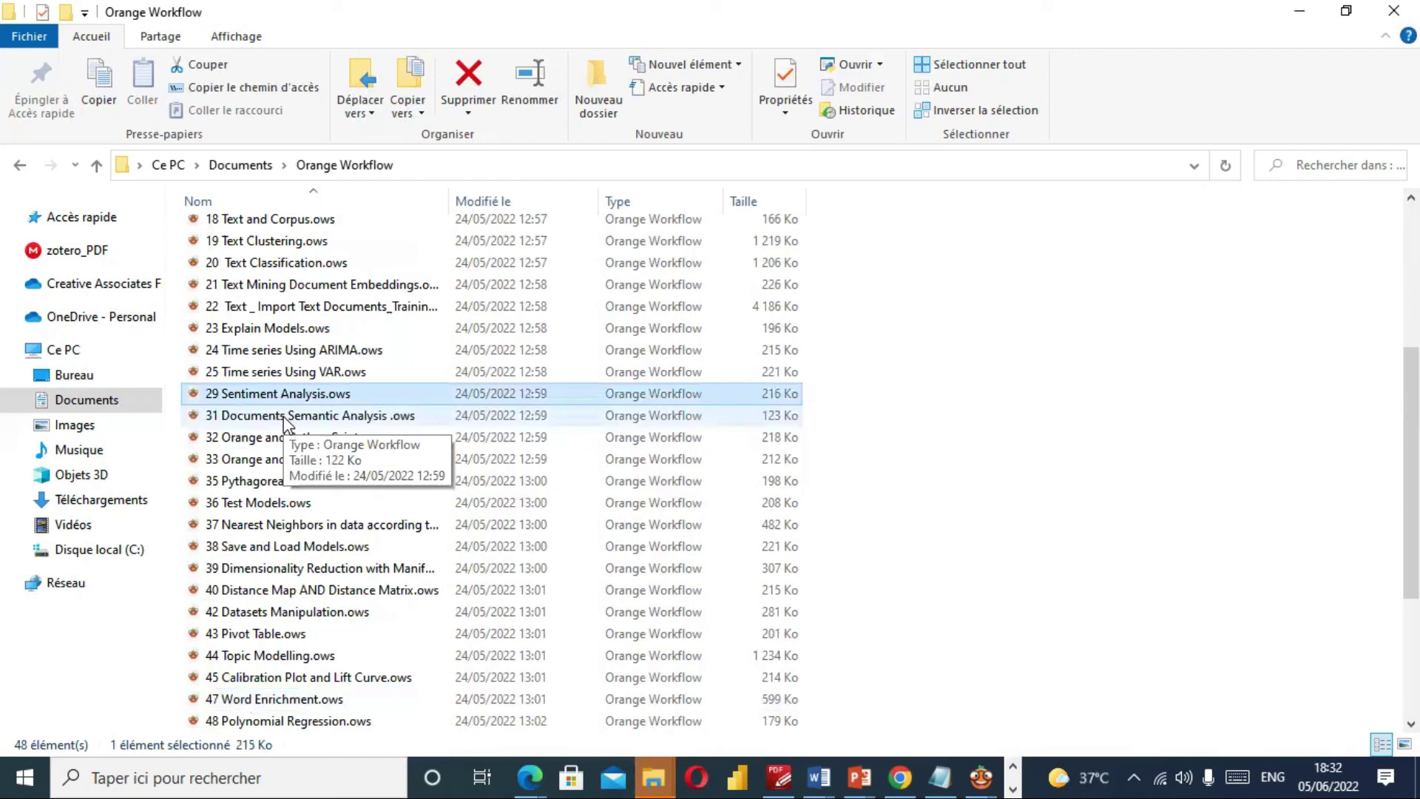
left_click(287, 420)
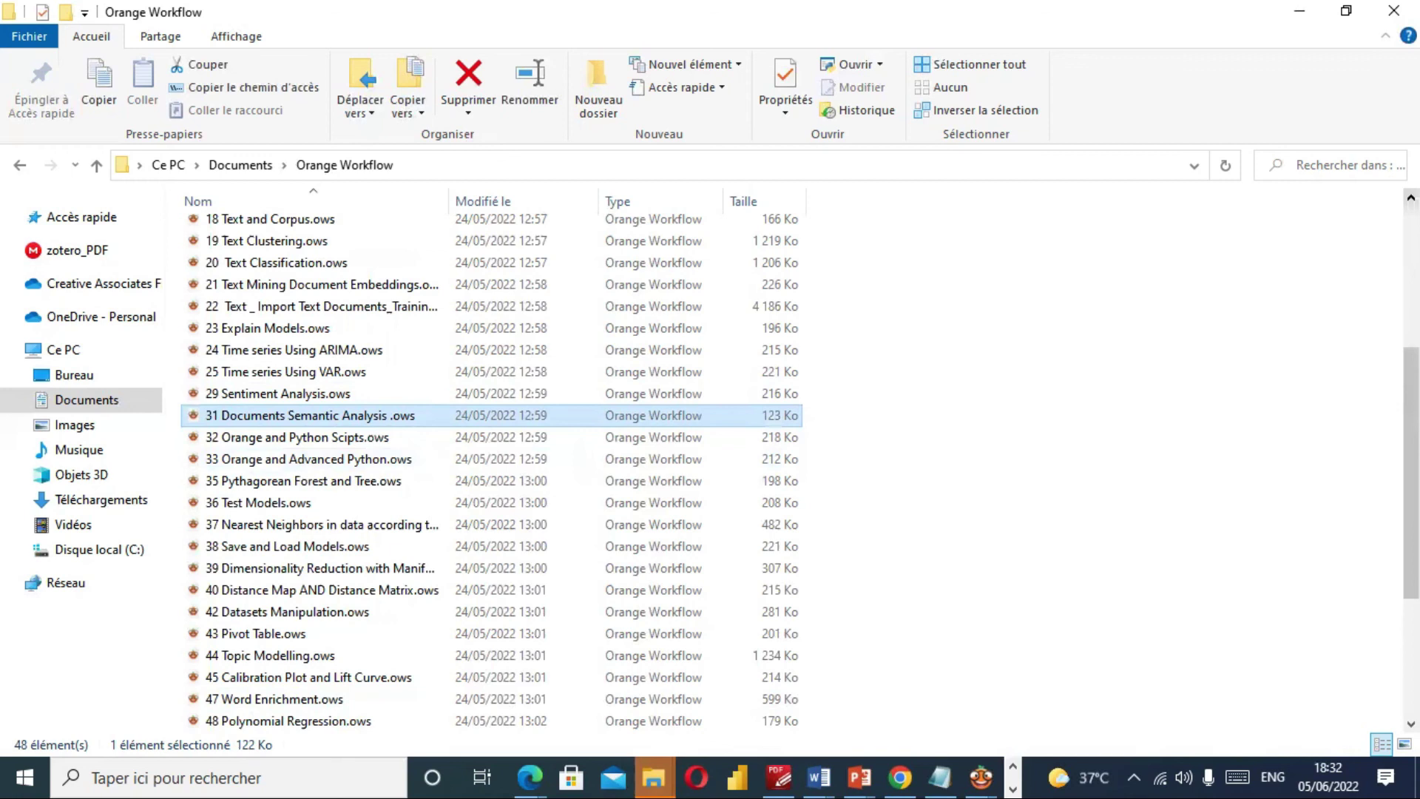
Highlight the text workflows one by one: Text and Corpus, Text Clustering, Text Classification, Import Text Documents, and Sentiment Analysis.
scroll(492, 474, "up", 1)
scroll(492, 473, "up", 1)
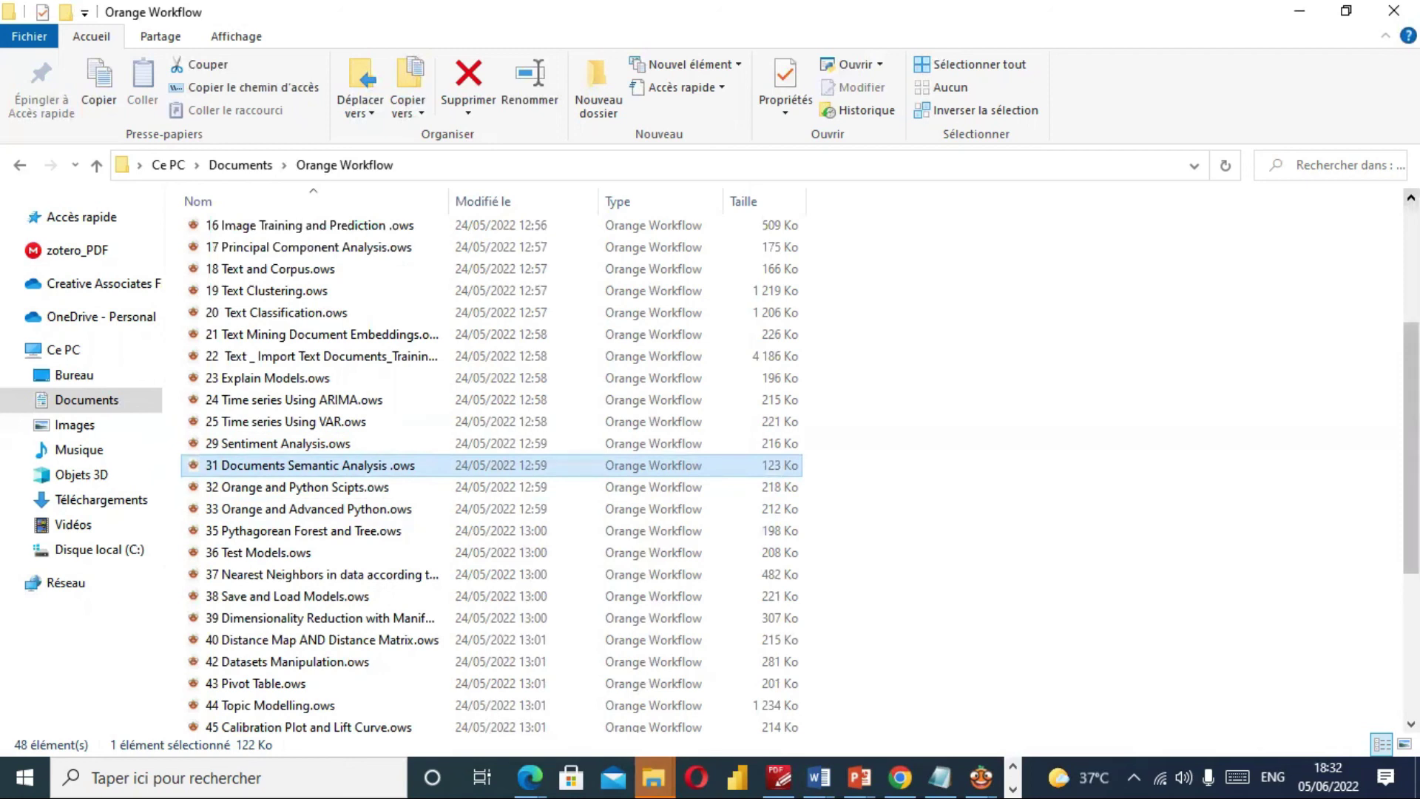
scroll(761, 333, "up", 1)
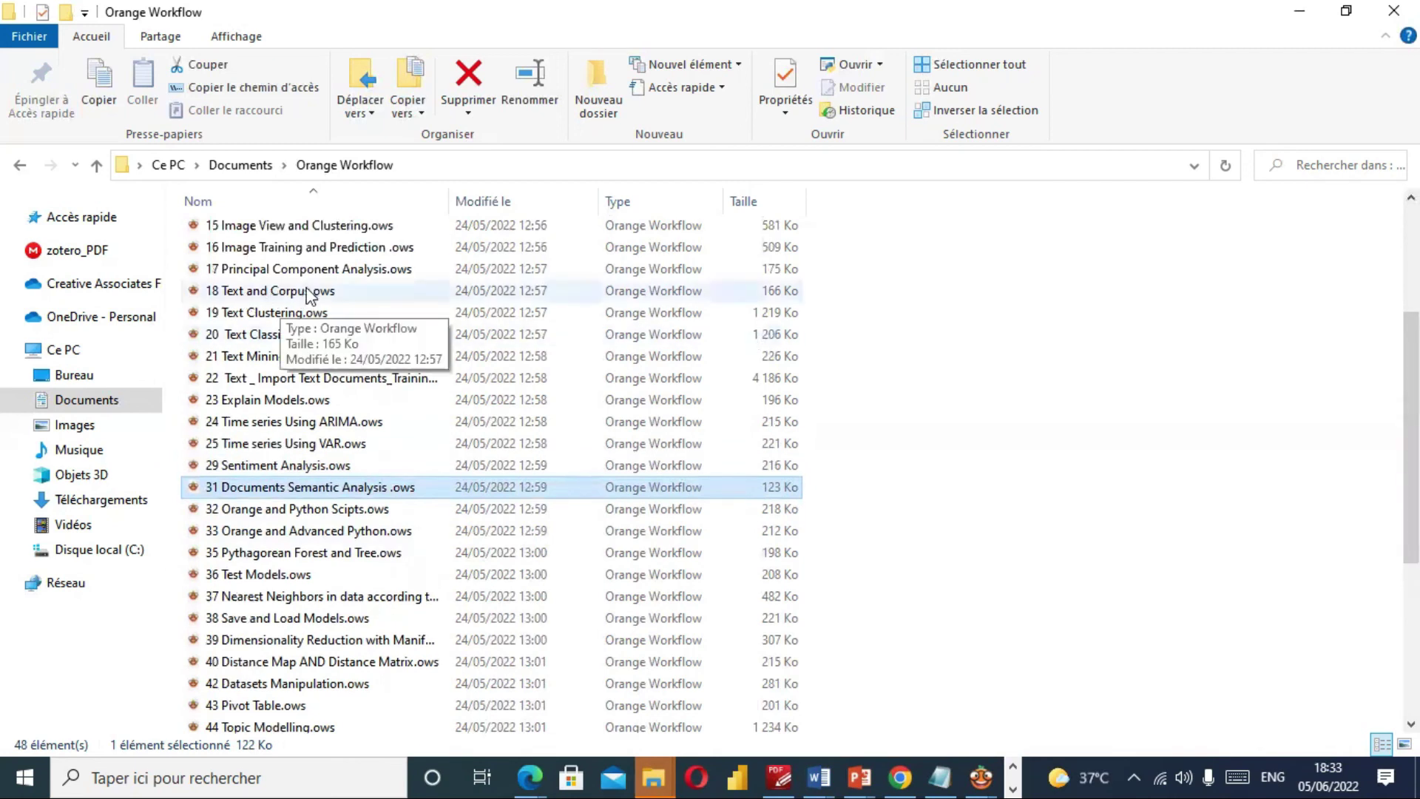
left_click(260, 292)
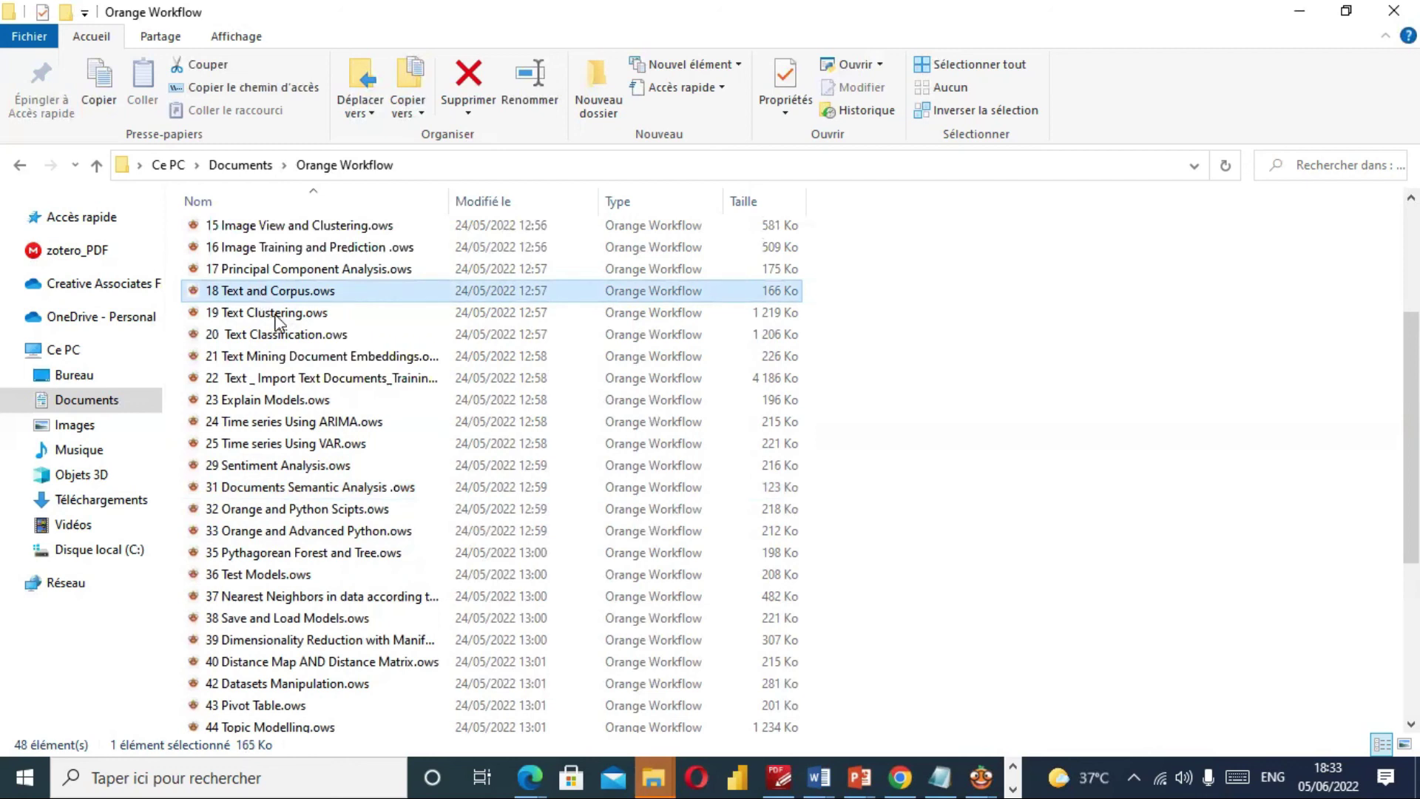
left_click(271, 316)
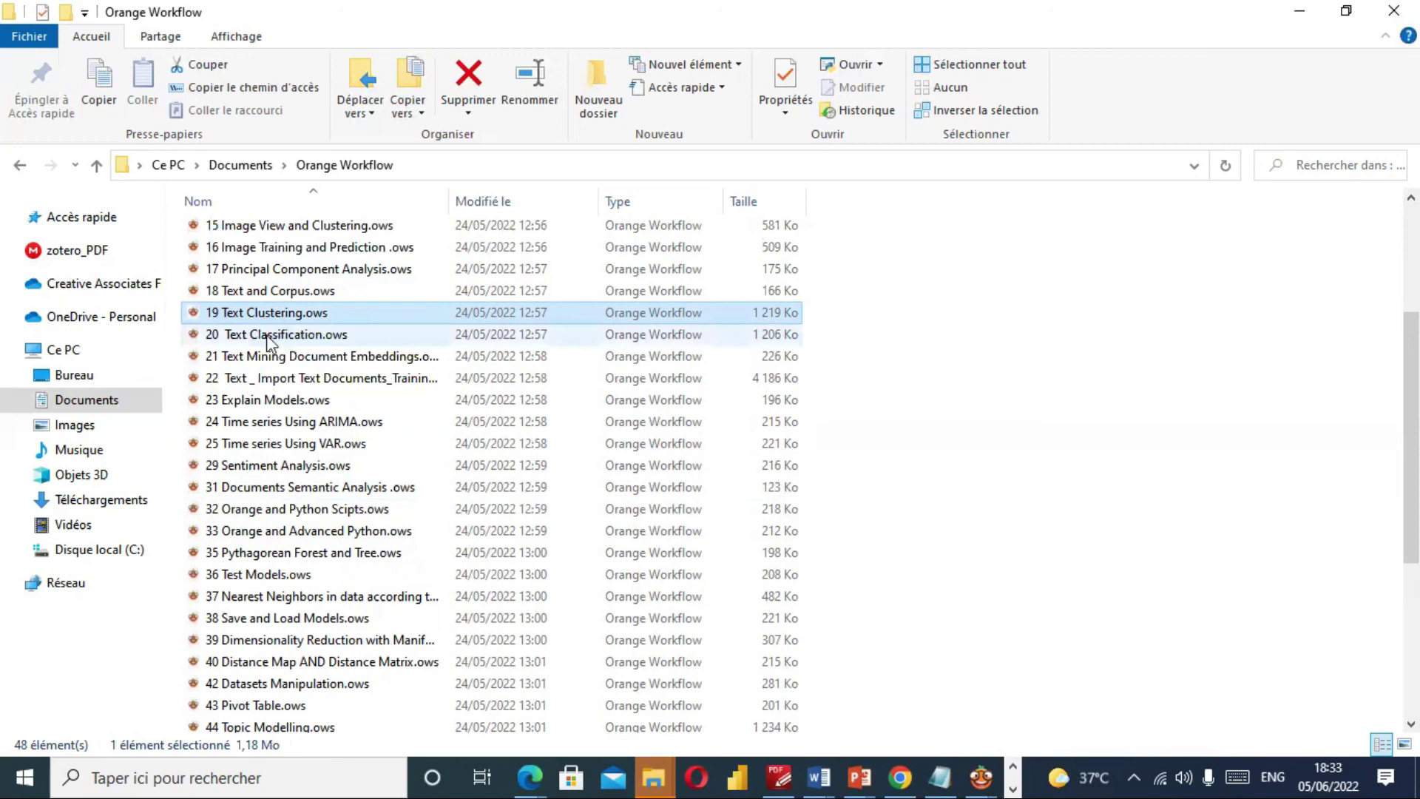
left_click(293, 341)
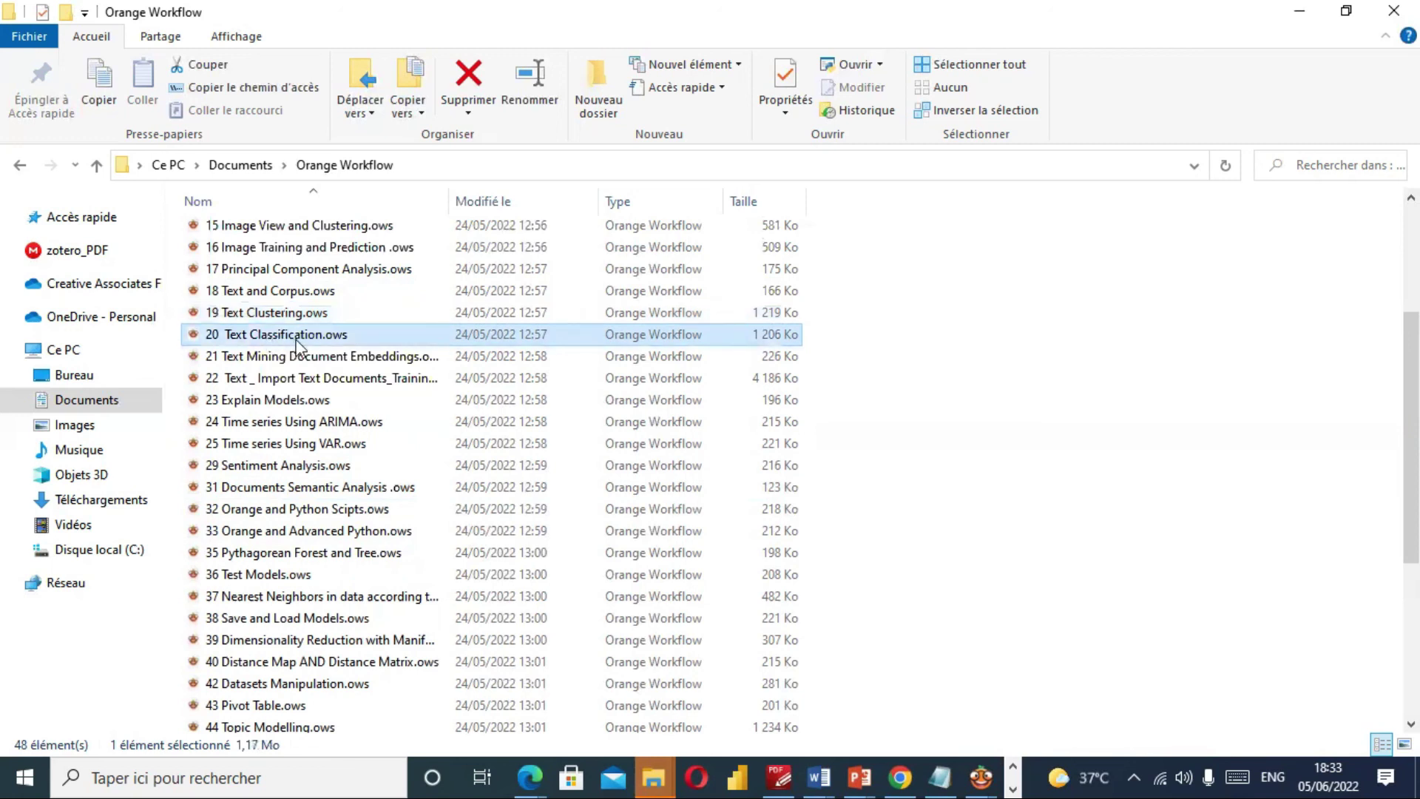
left_click(322, 380)
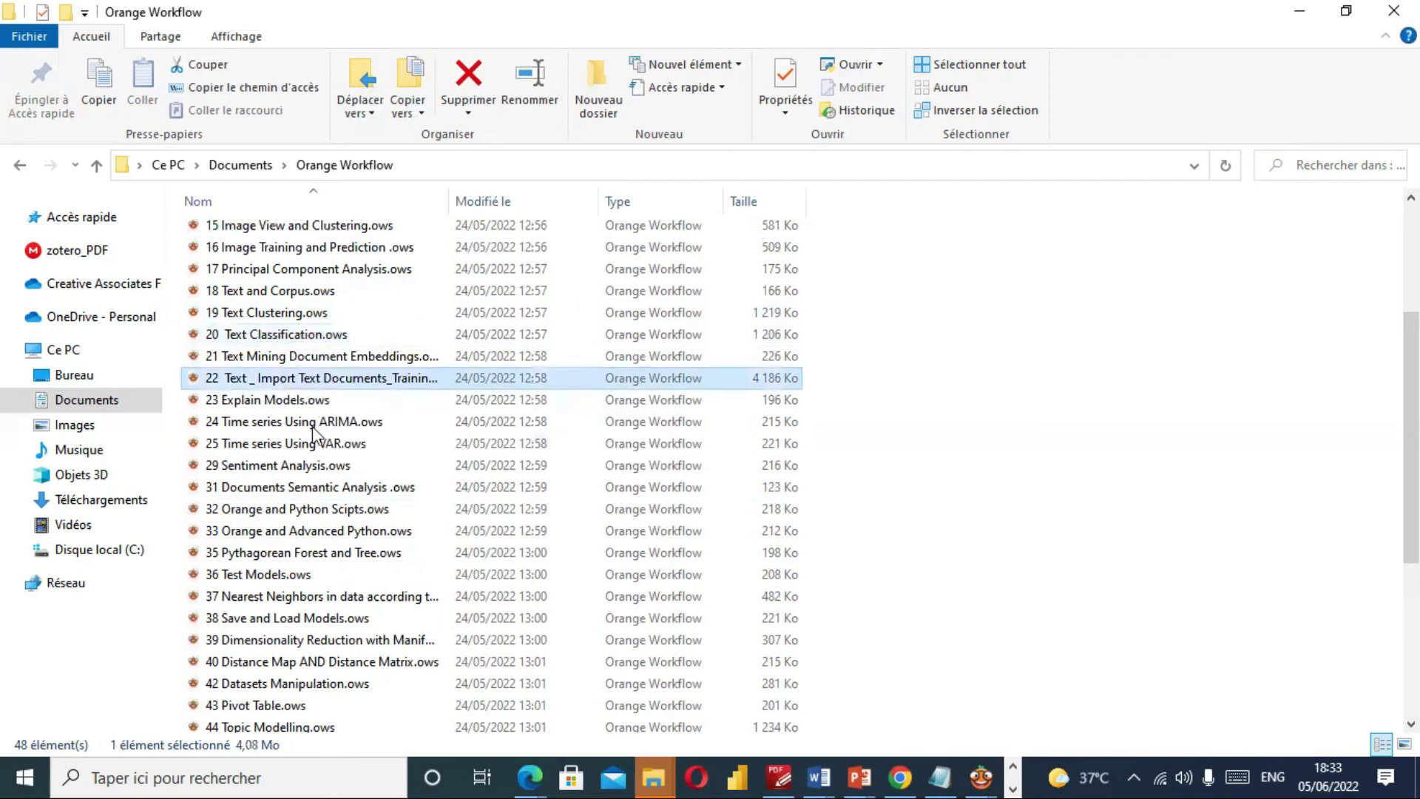
left_click(322, 473)
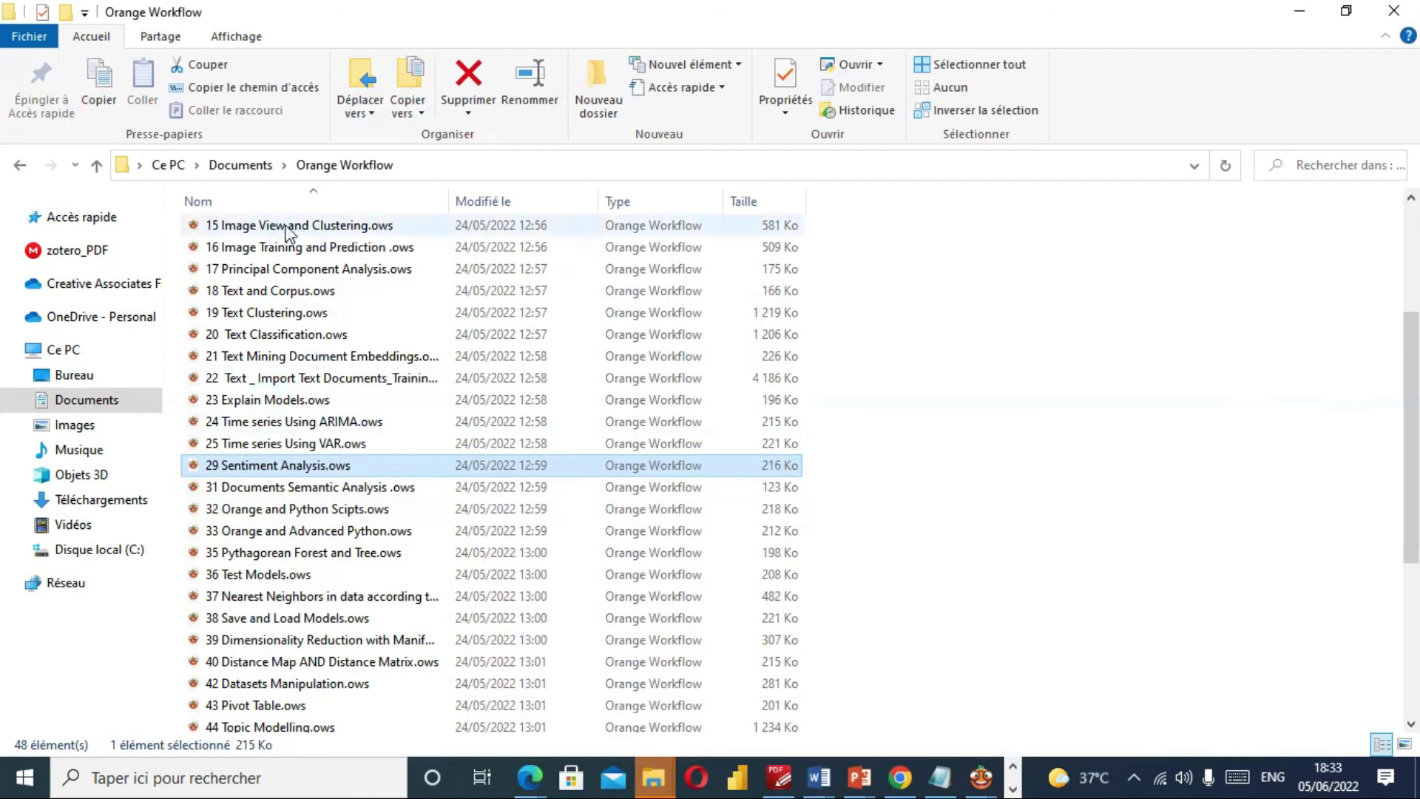
Highlight 15 Image View and Clustering.ows, review the start of the list, and return to the Orange window.
left_click(309, 226)
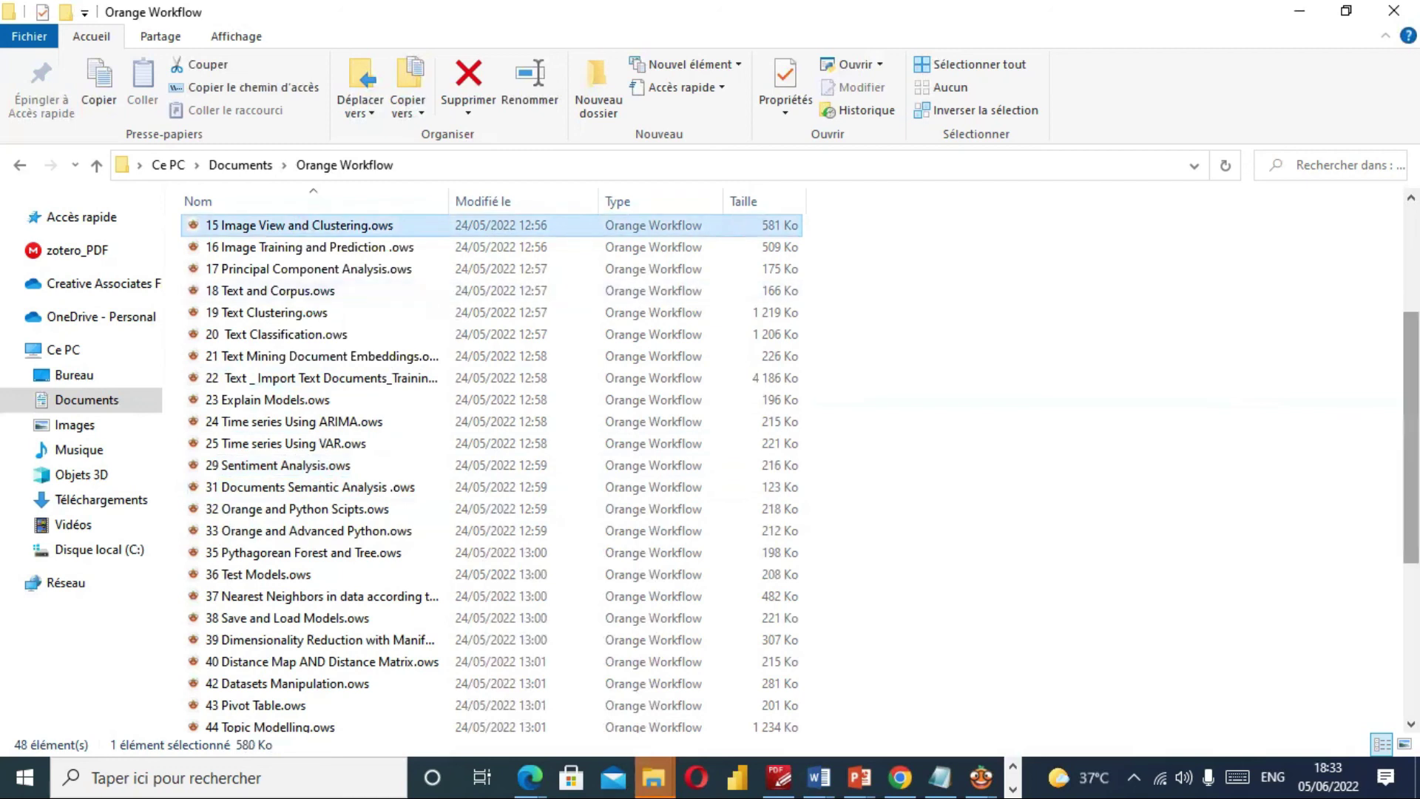
scroll(492, 473, "up", 2)
scroll(492, 473, "up", 2)
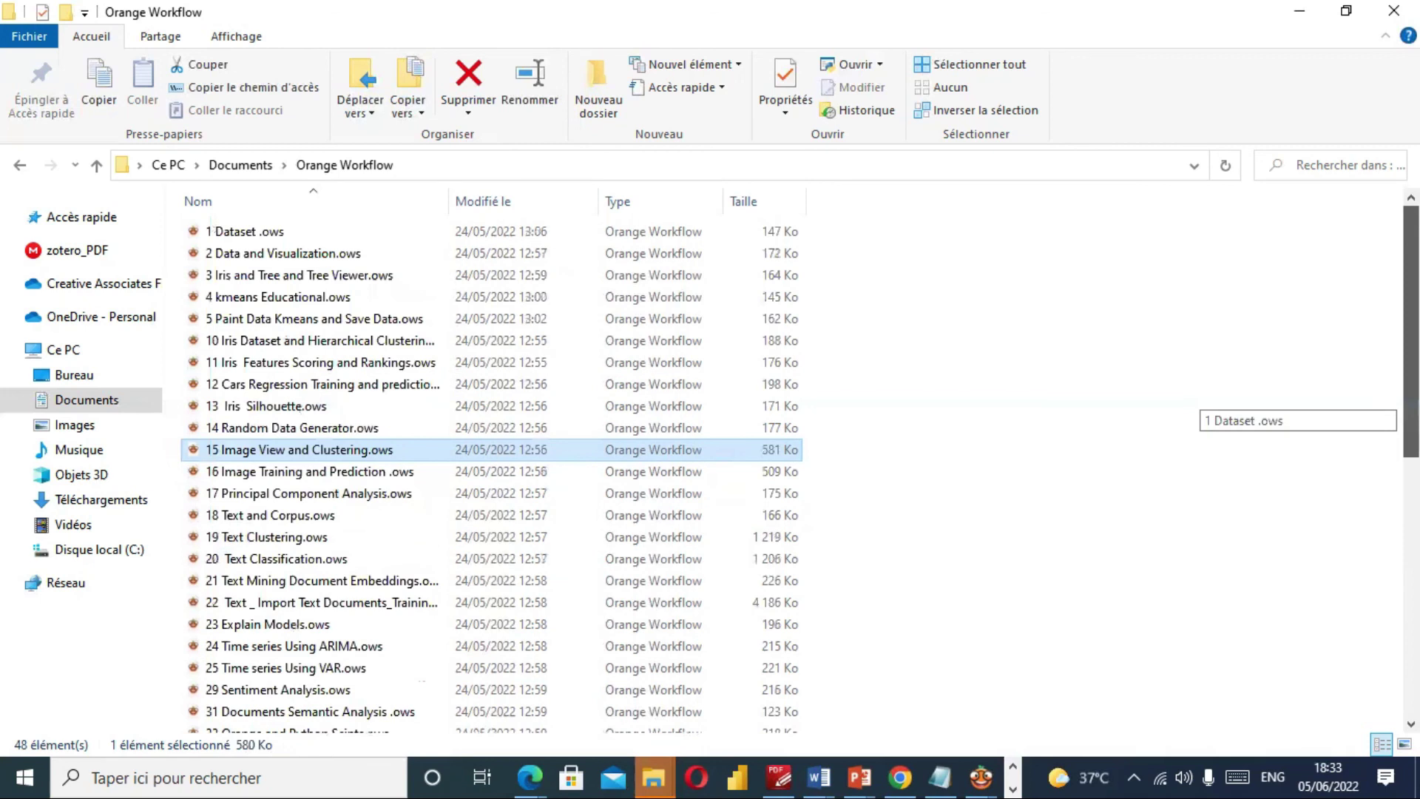
left_click(1302, 17)
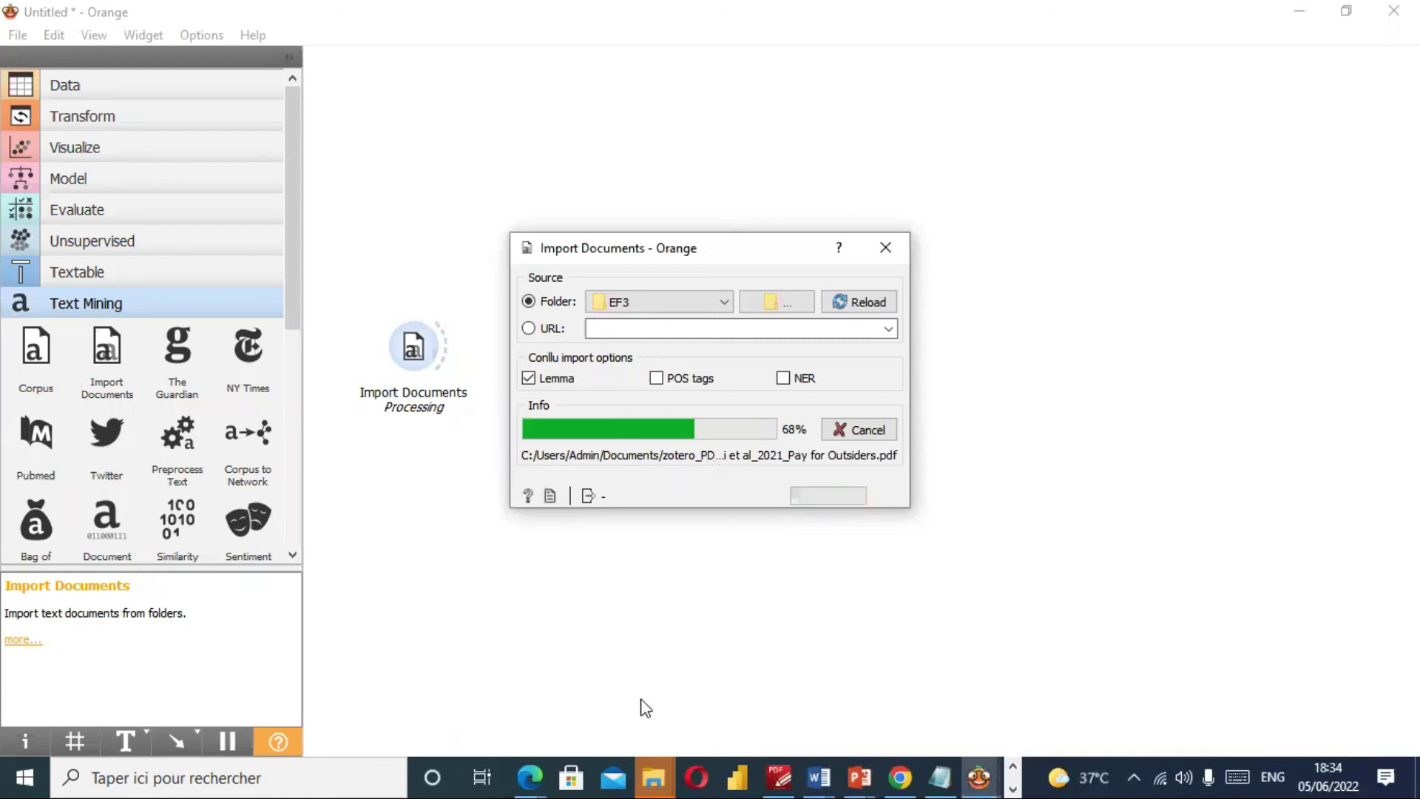
Switch to File Explorer, show the PDF documents in Documents > zotero_PDF > EF3, and return to the Orange window.
left_click(652, 775)
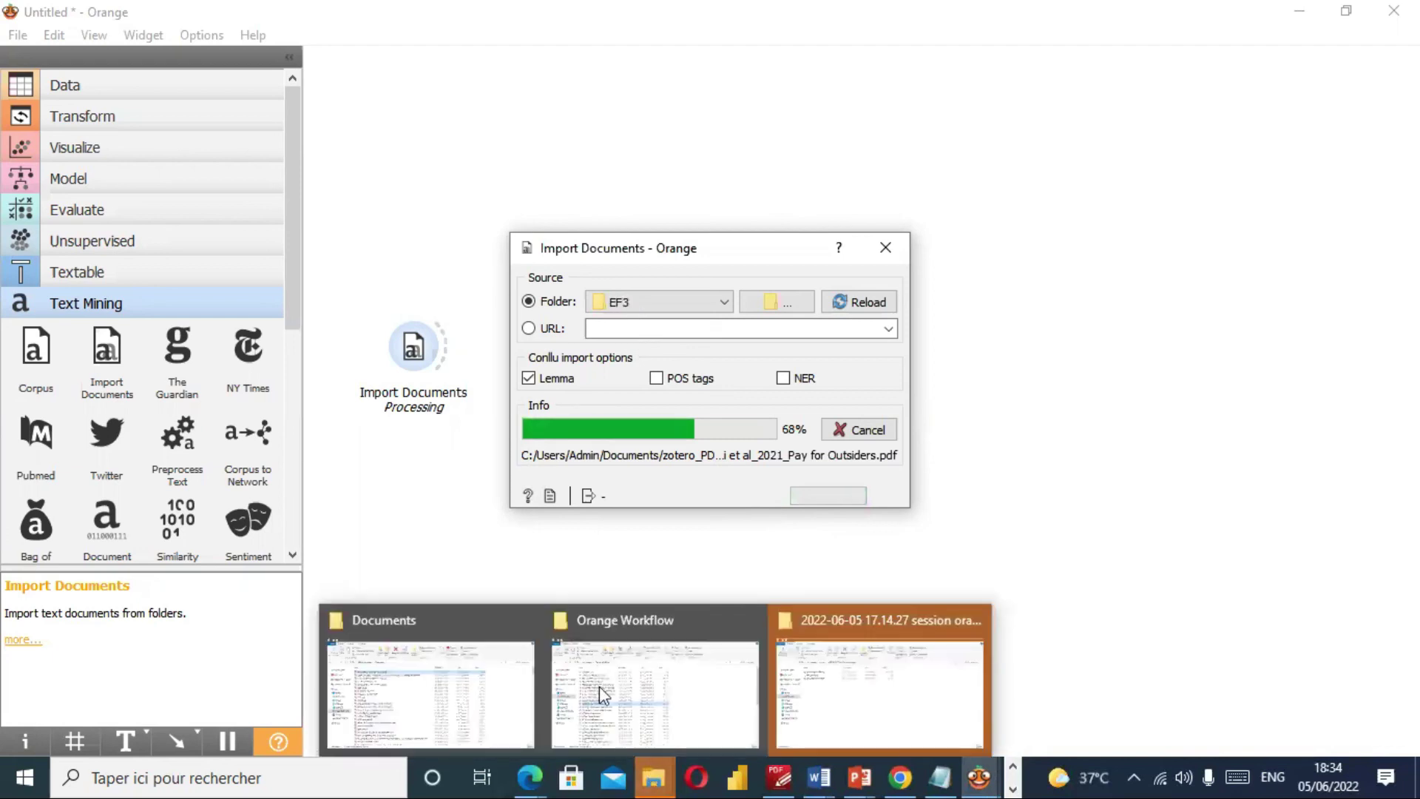
left_click(659, 775)
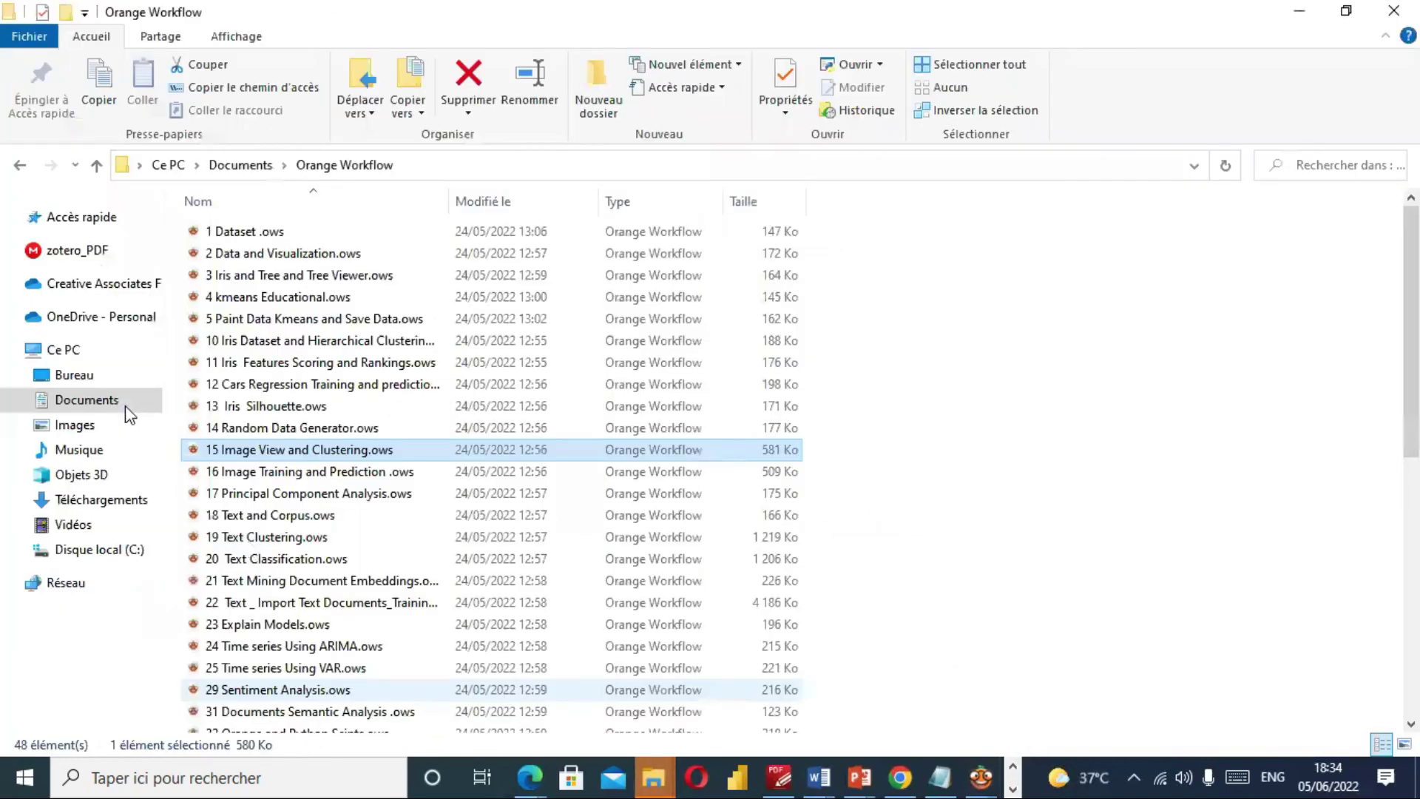
left_click(110, 401)
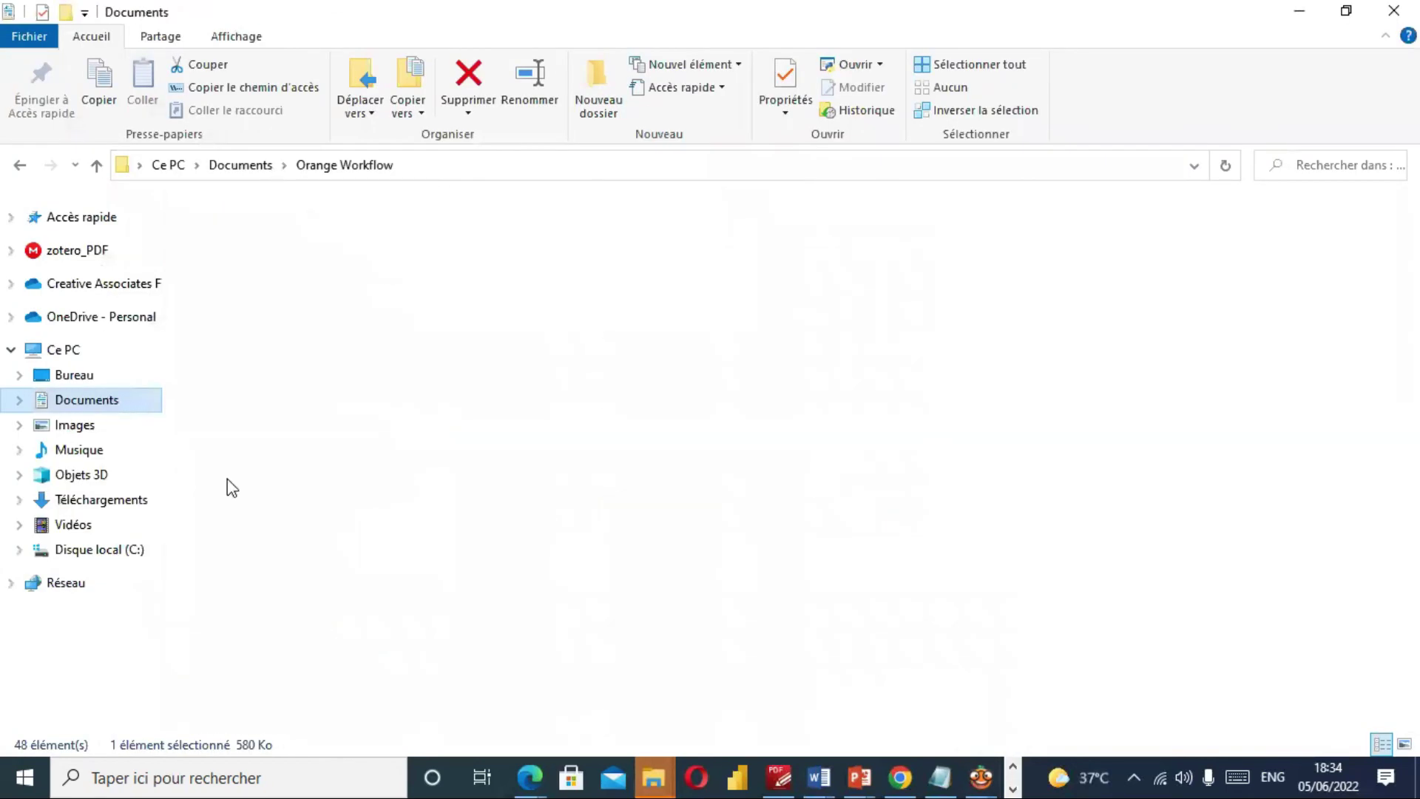
left_click(279, 547)
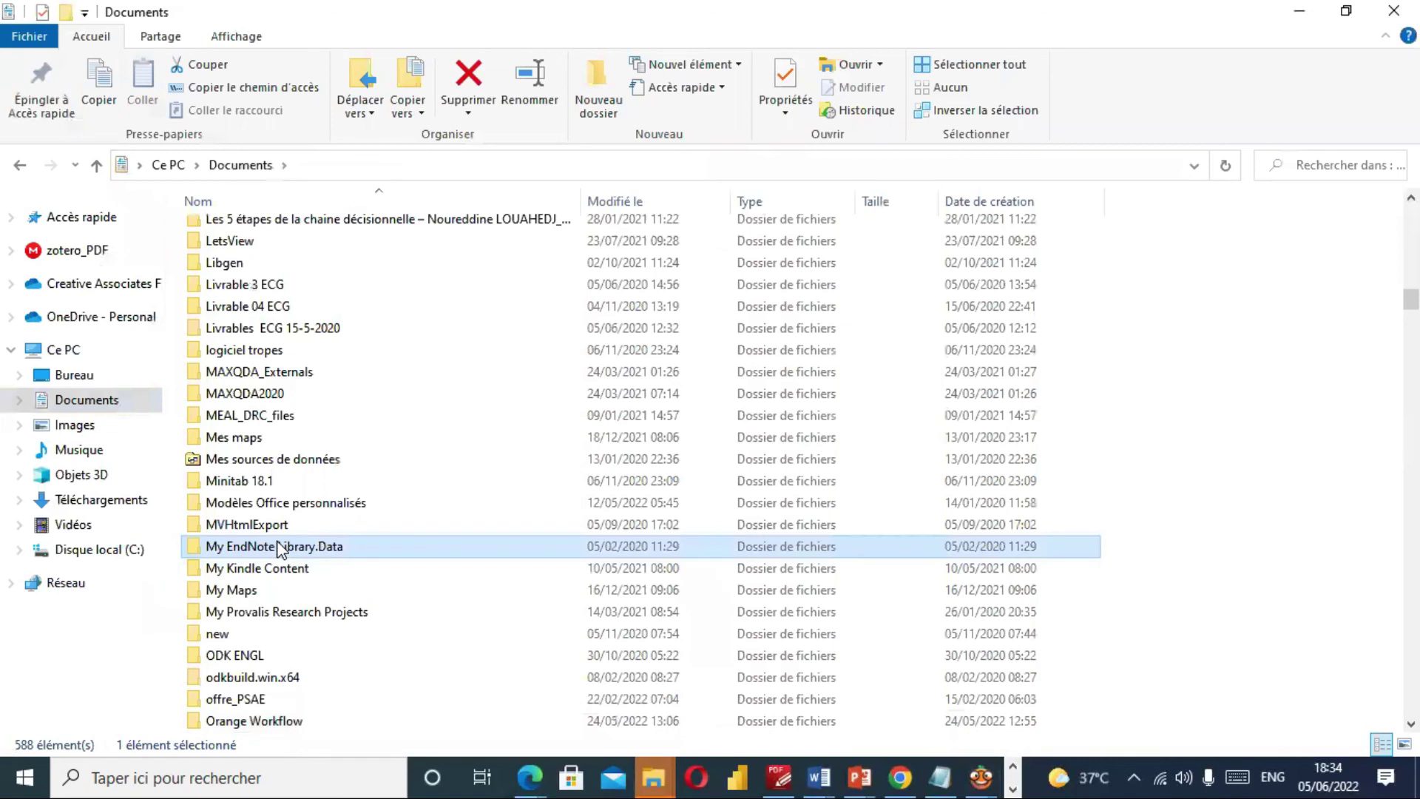
key("z")
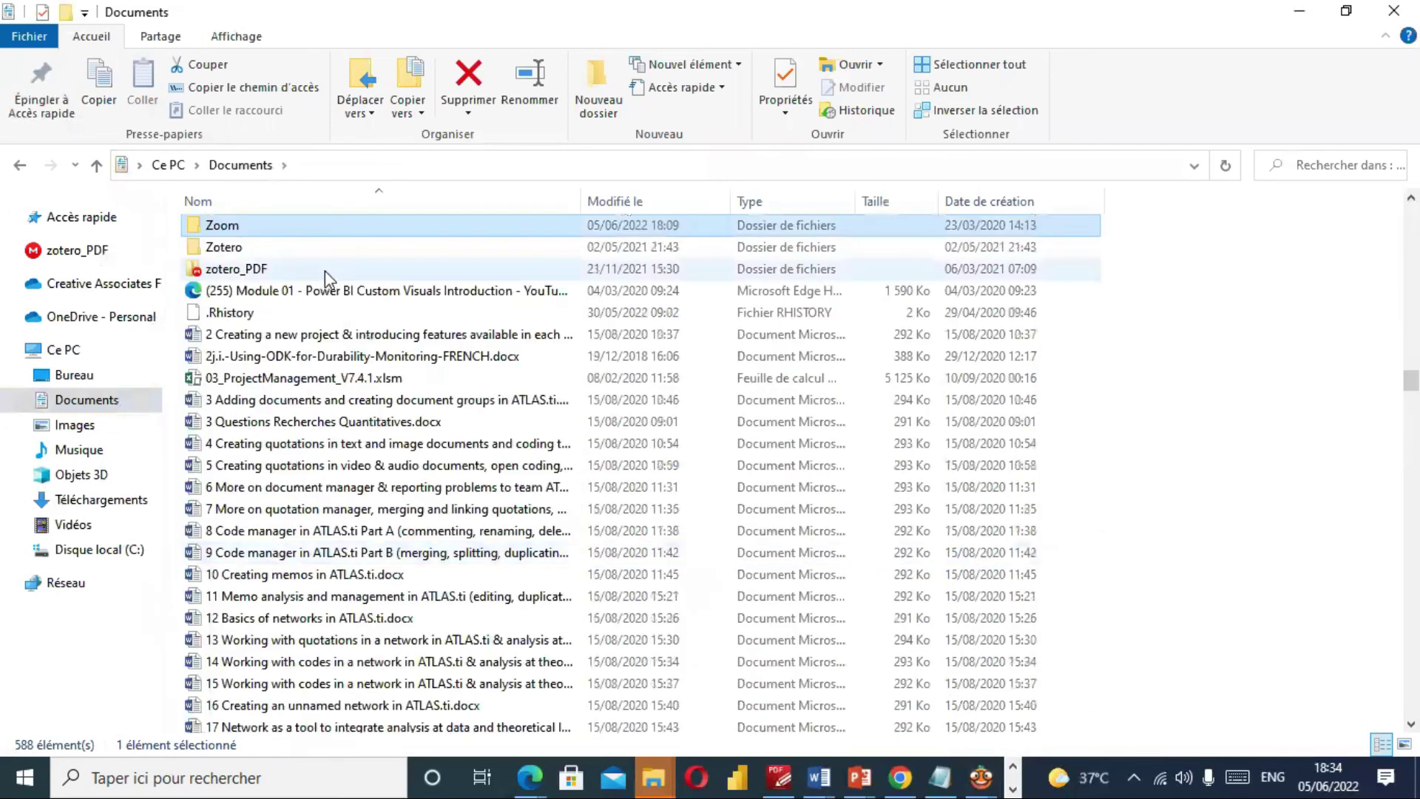
left_click(325, 271)
key("Return")
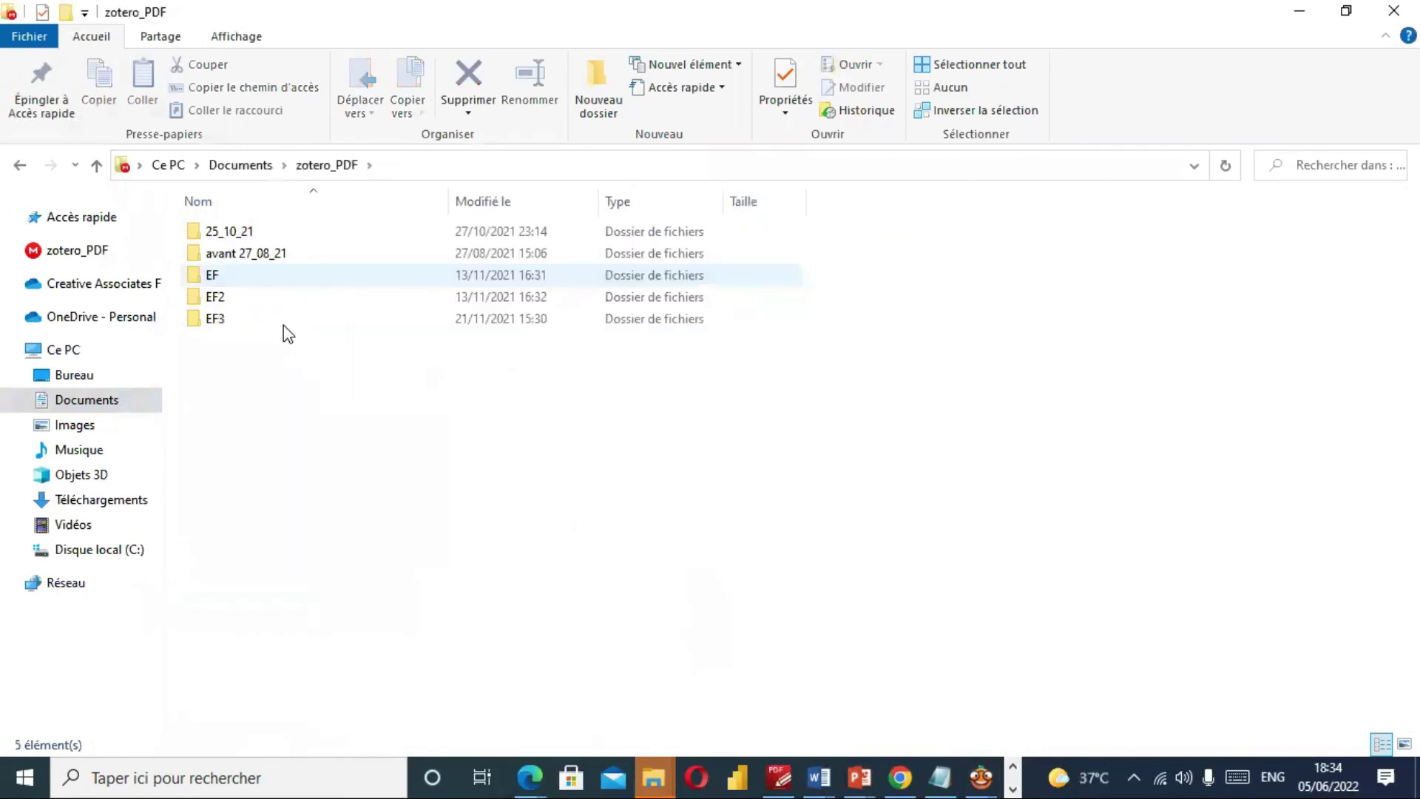
left_click(283, 325)
key("Return")
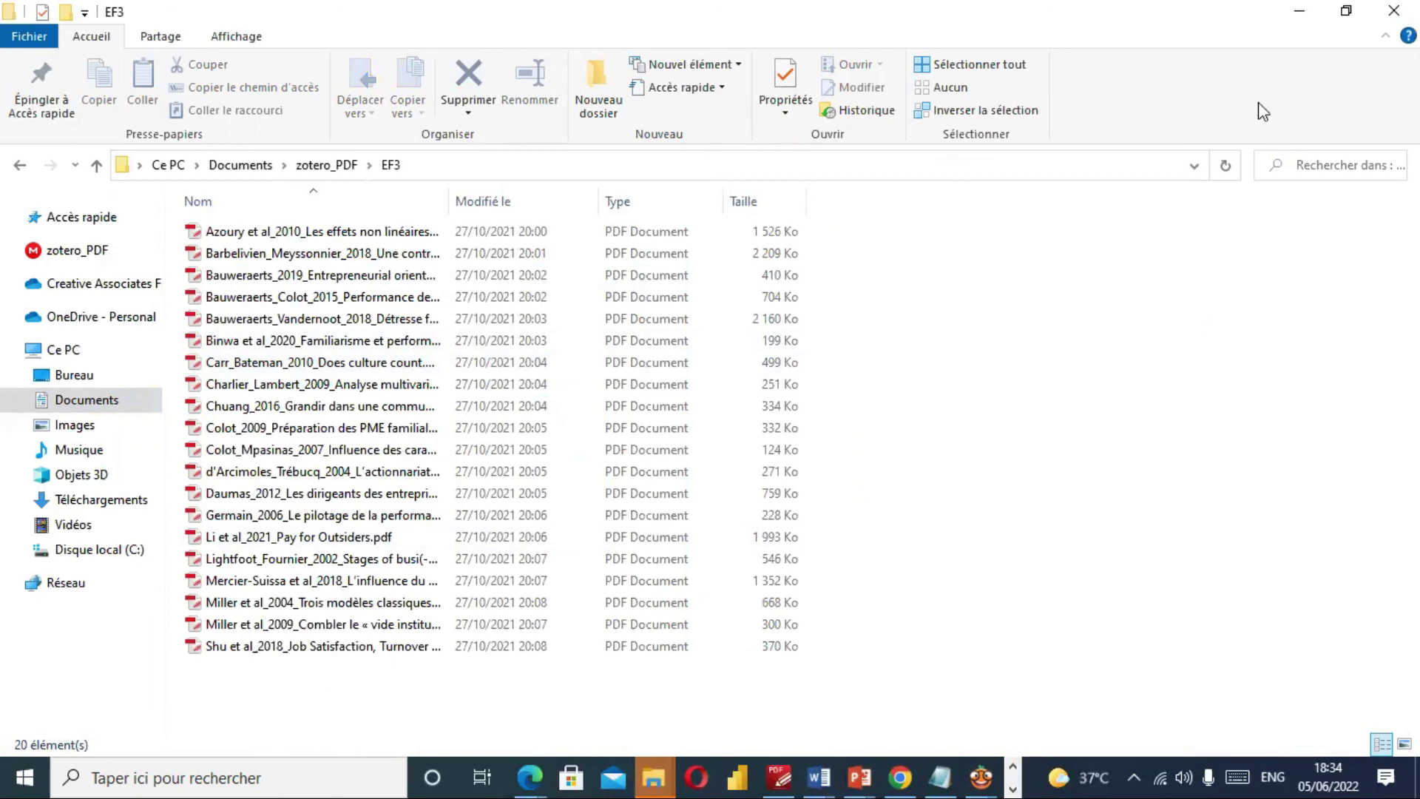
left_click(1294, 21)
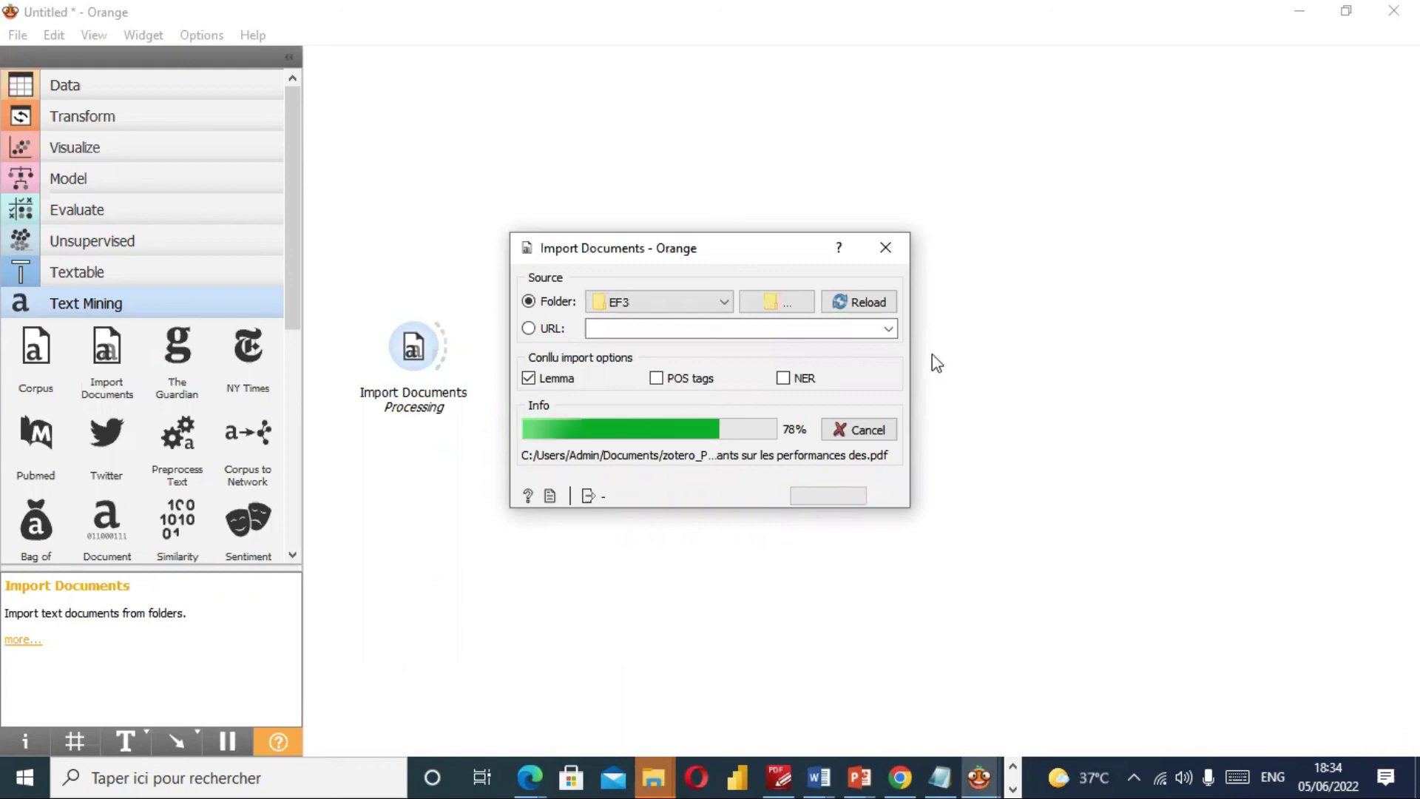
Close the Import Documents dialog, collapse the Text Mining widgets, and bring up the window with the Text Files to Network Explorer workflow.
left_click(887, 250)
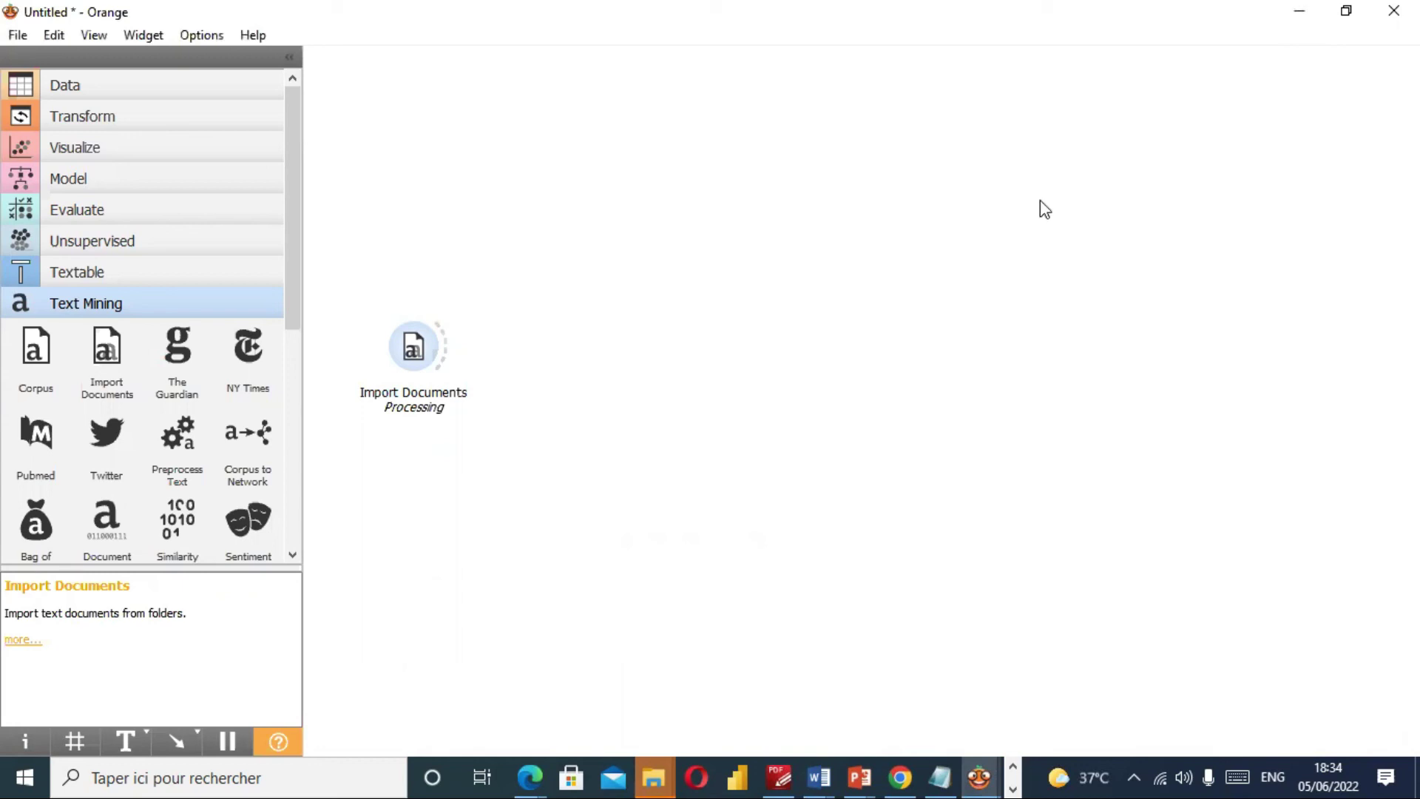
left_click(222, 306)
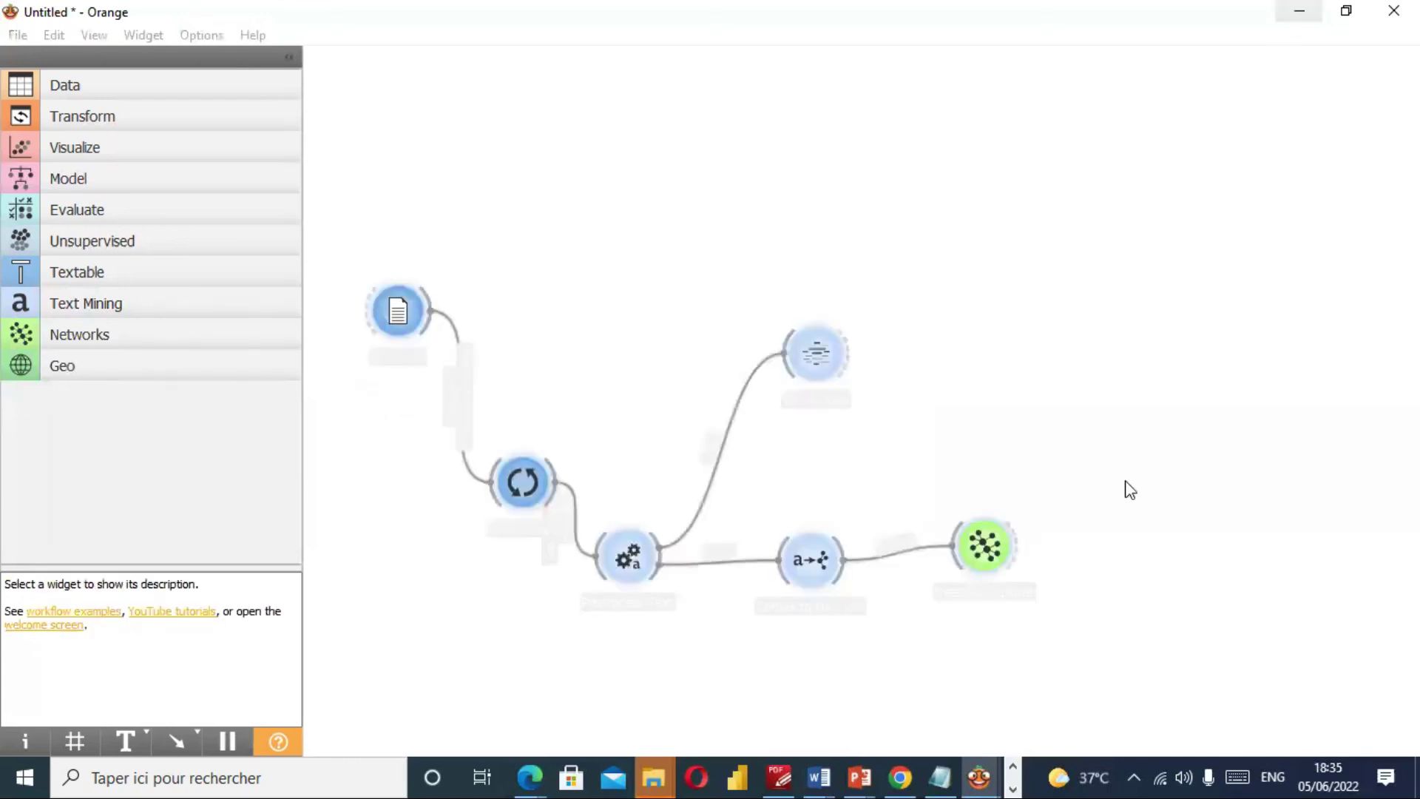
left_click(1120, 406)
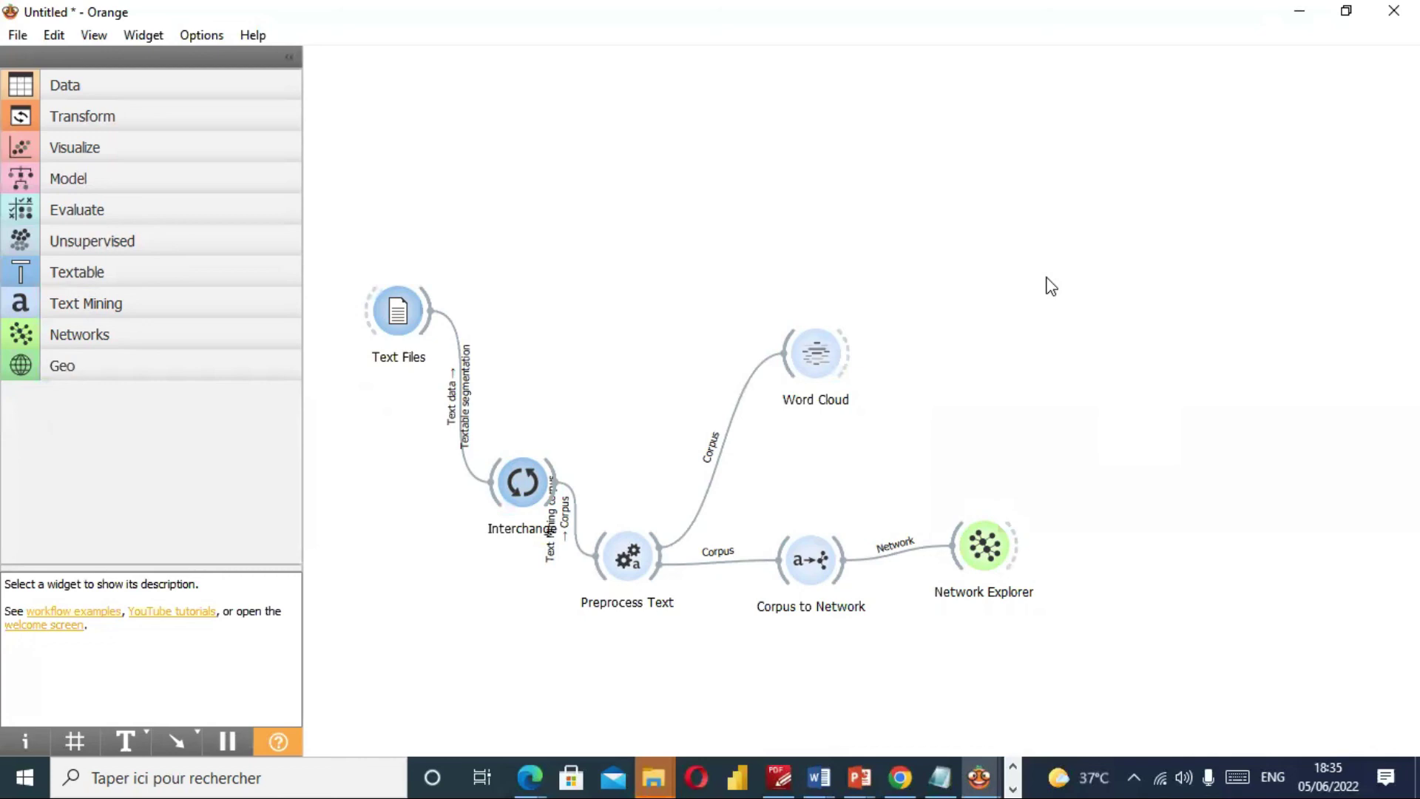
left_click(658, 774)
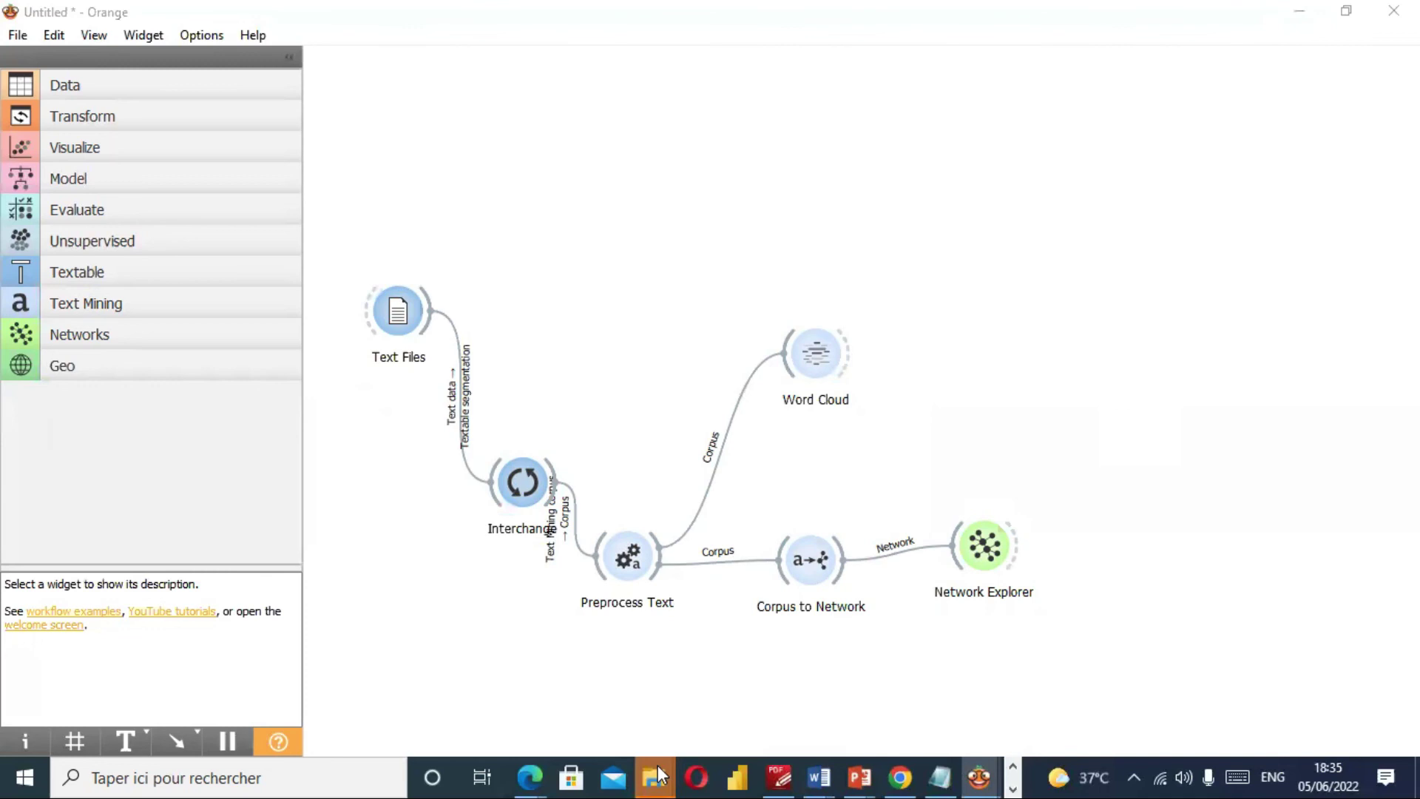
left_click(806, 197)
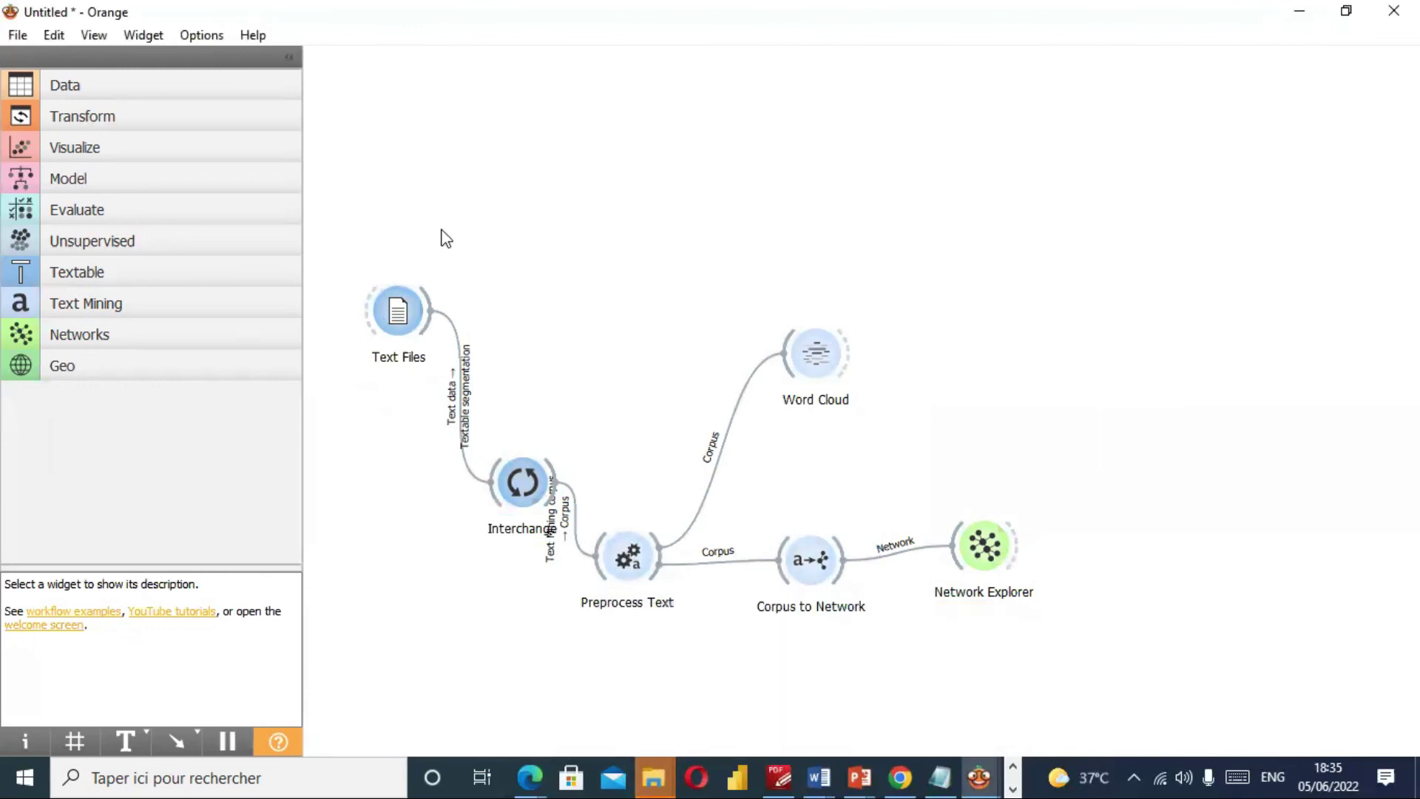
Open the built-in Example Workflows, browse them as far as Text Preprocessing, Bag of Words and Concordance, and close the dialog.
left_click(209, 38)
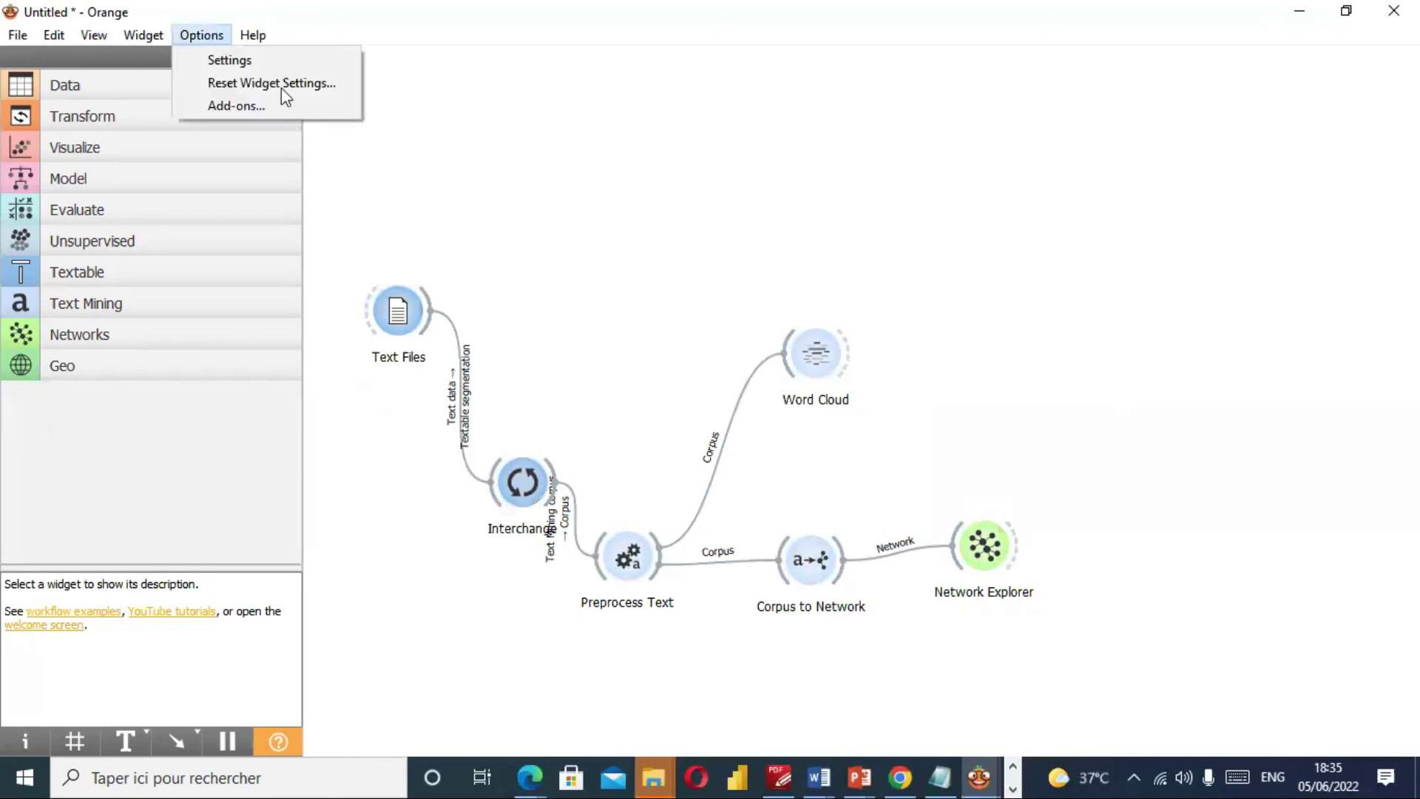
left_click(253, 35)
key("Escape")
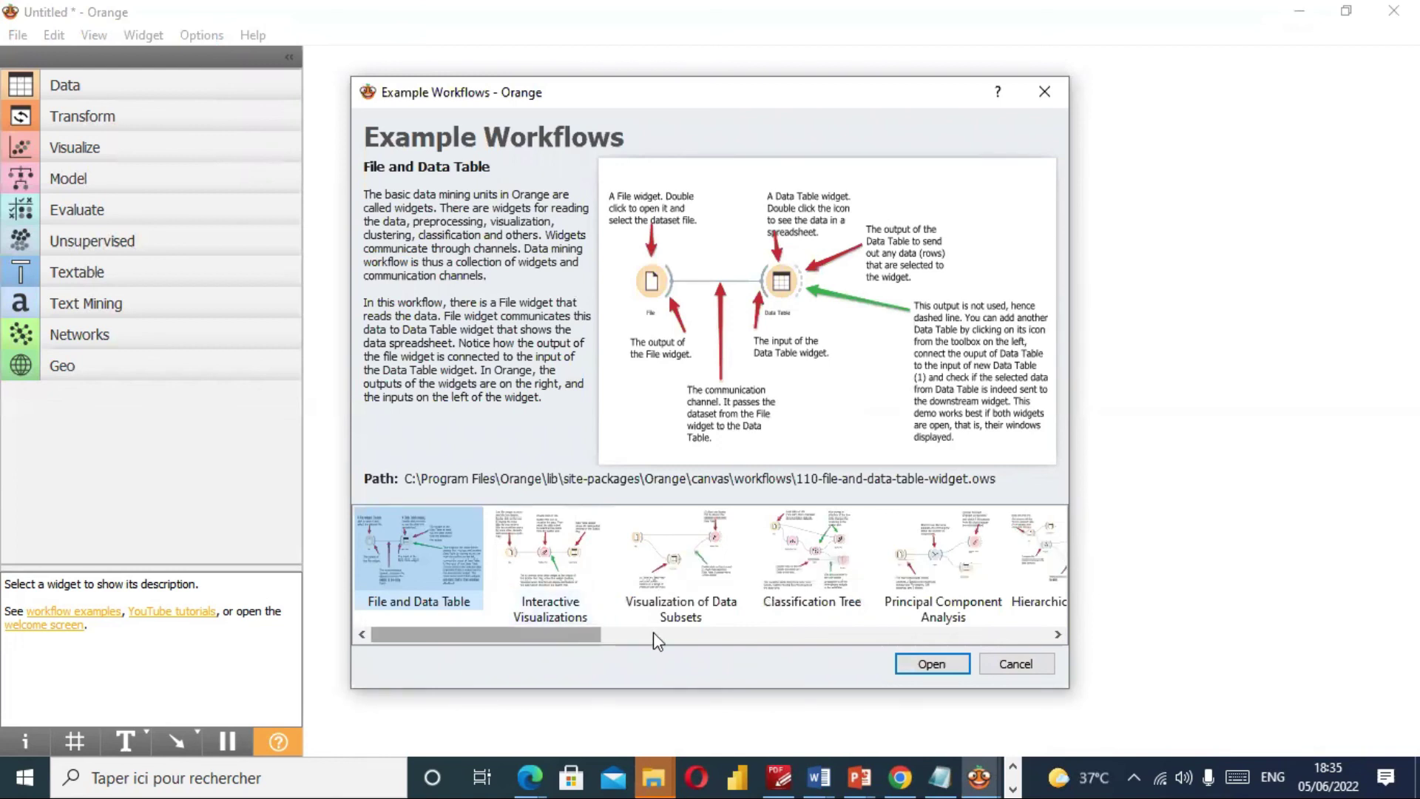
scroll(654, 633, "right", 3)
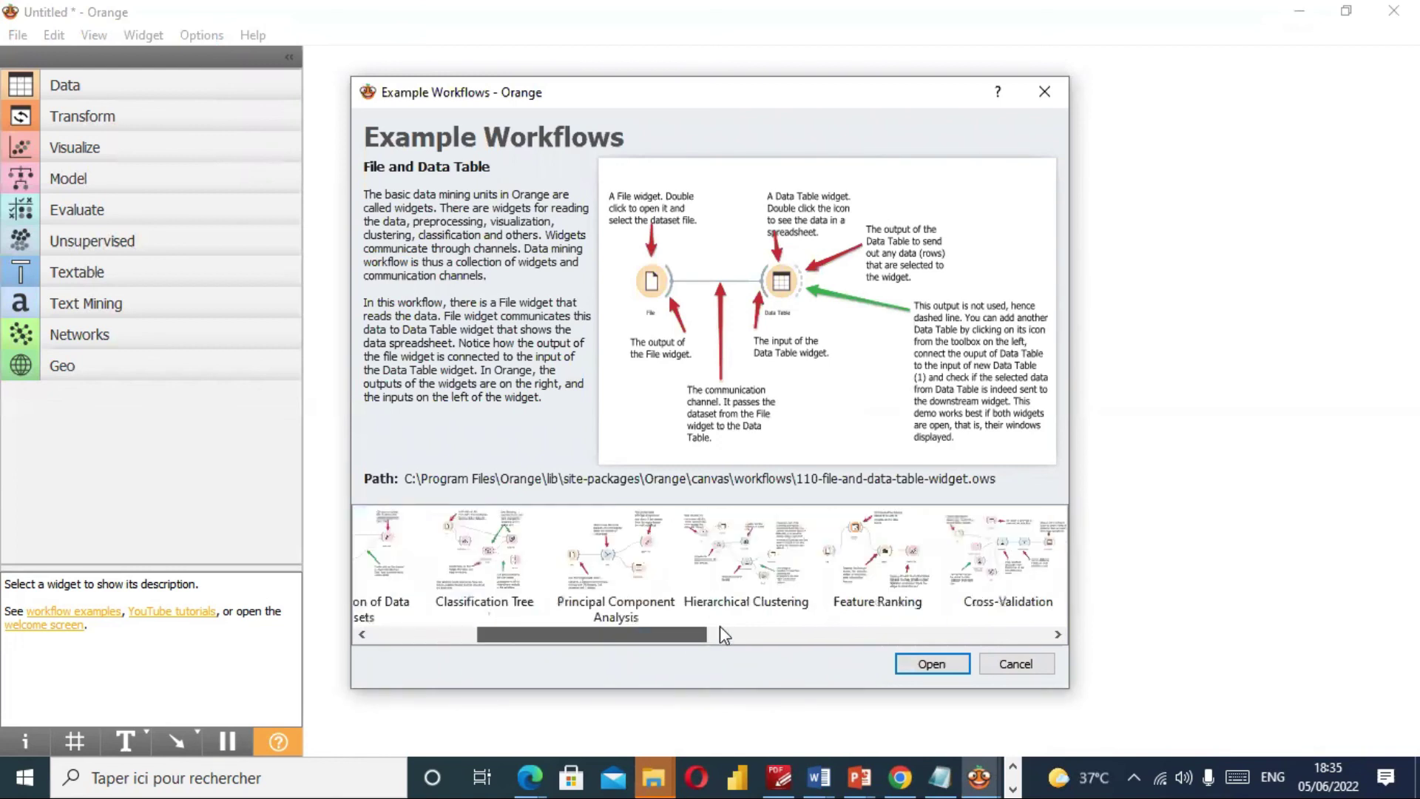
scroll(720, 625, "right", 1)
scroll(766, 623, "right", 2)
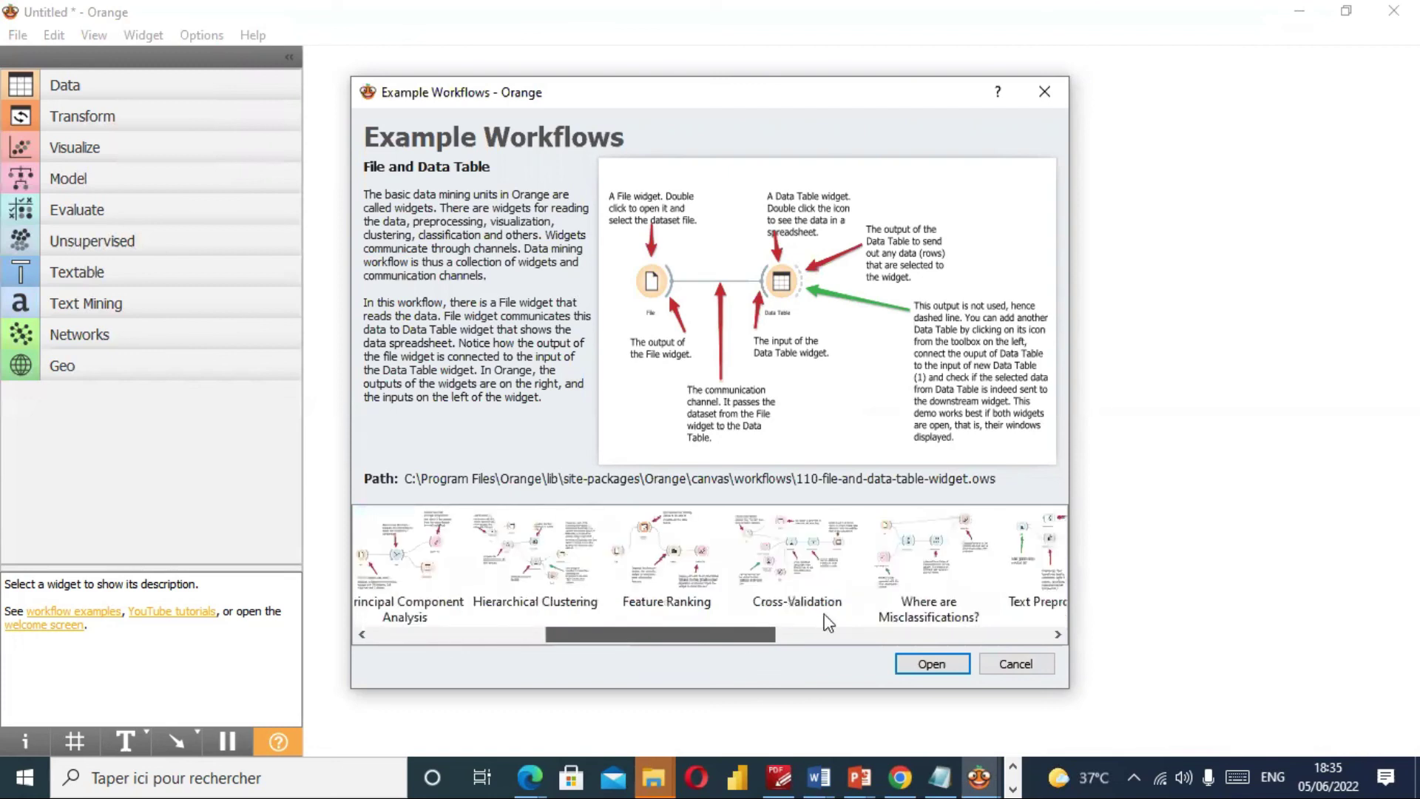
scroll(843, 622, "right", 2)
scroll(867, 620, "right", 1)
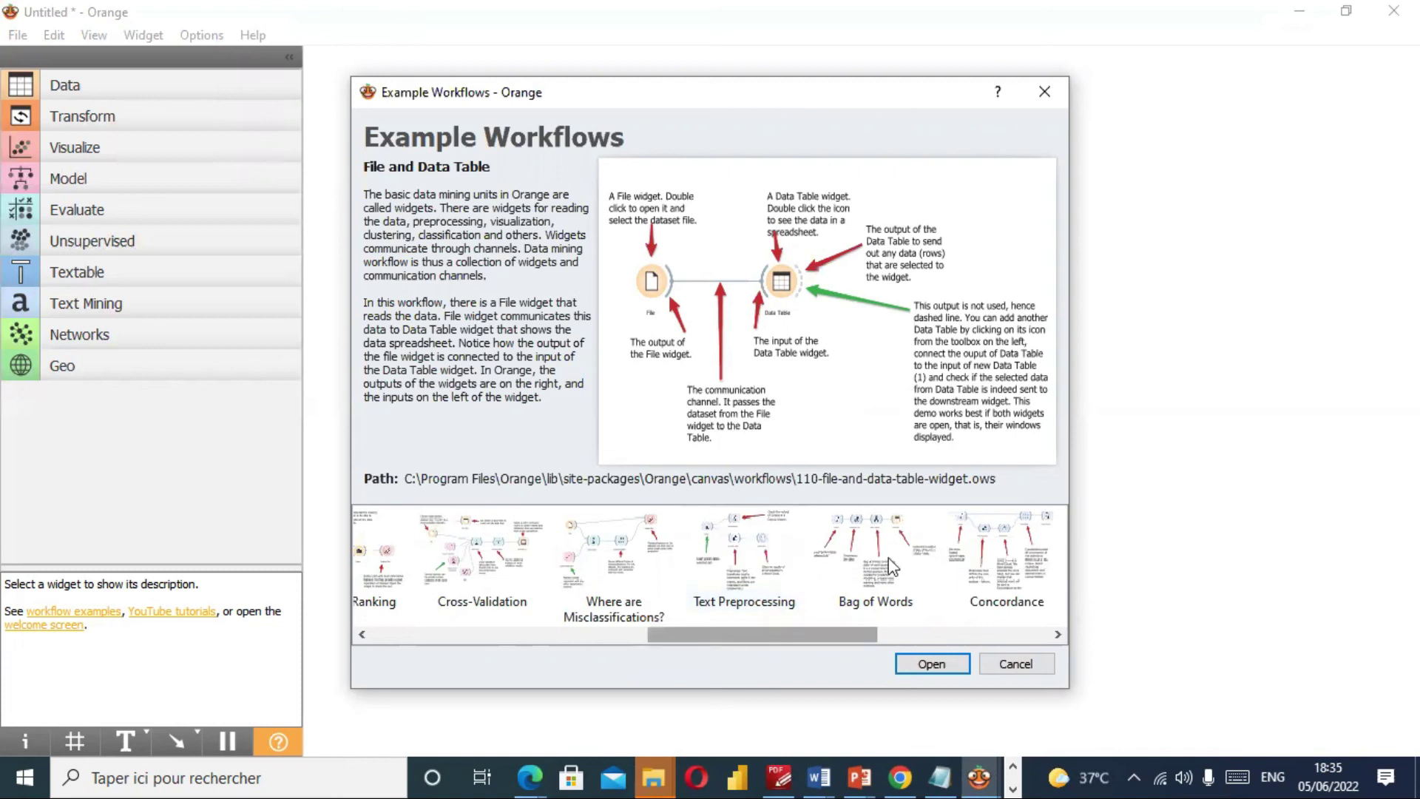
left_click(1050, 92)
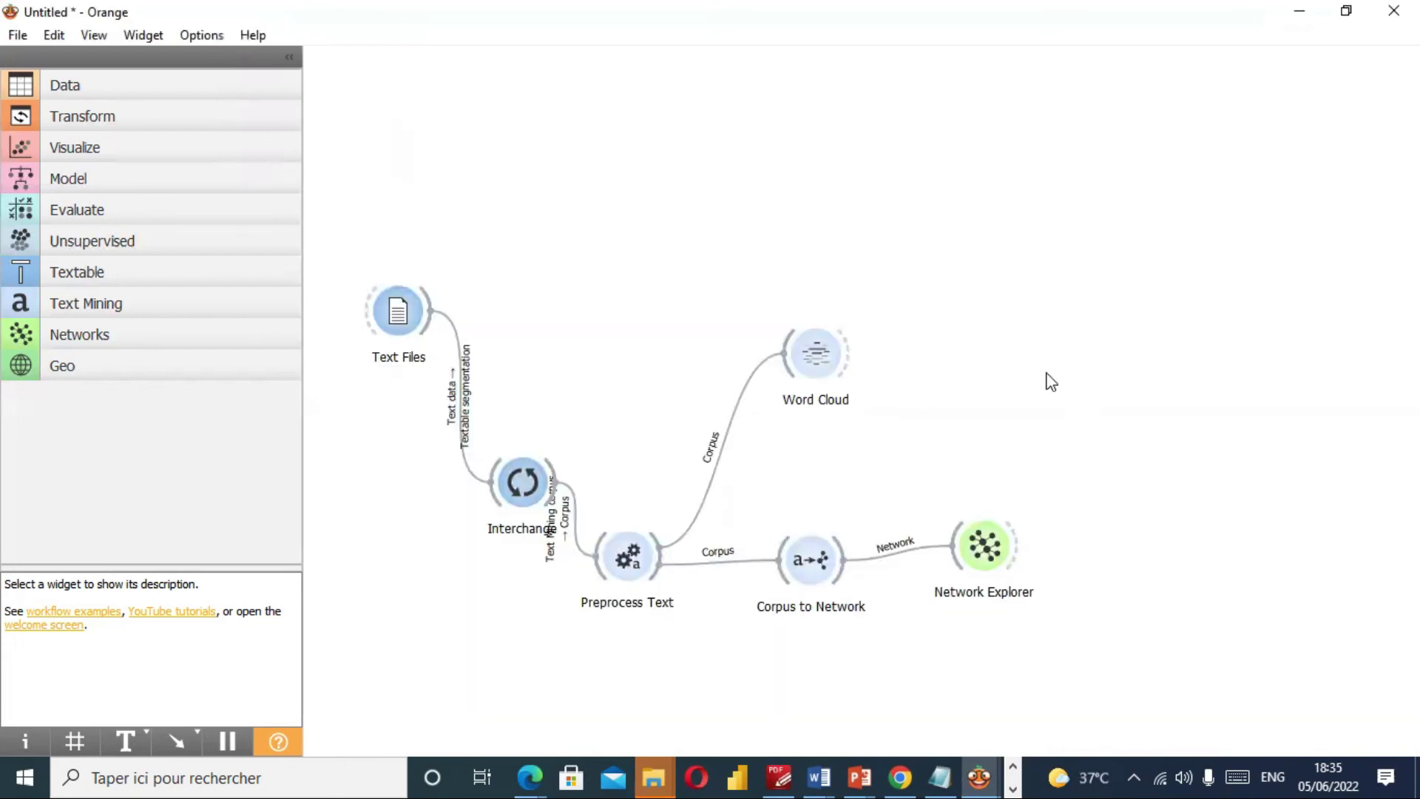